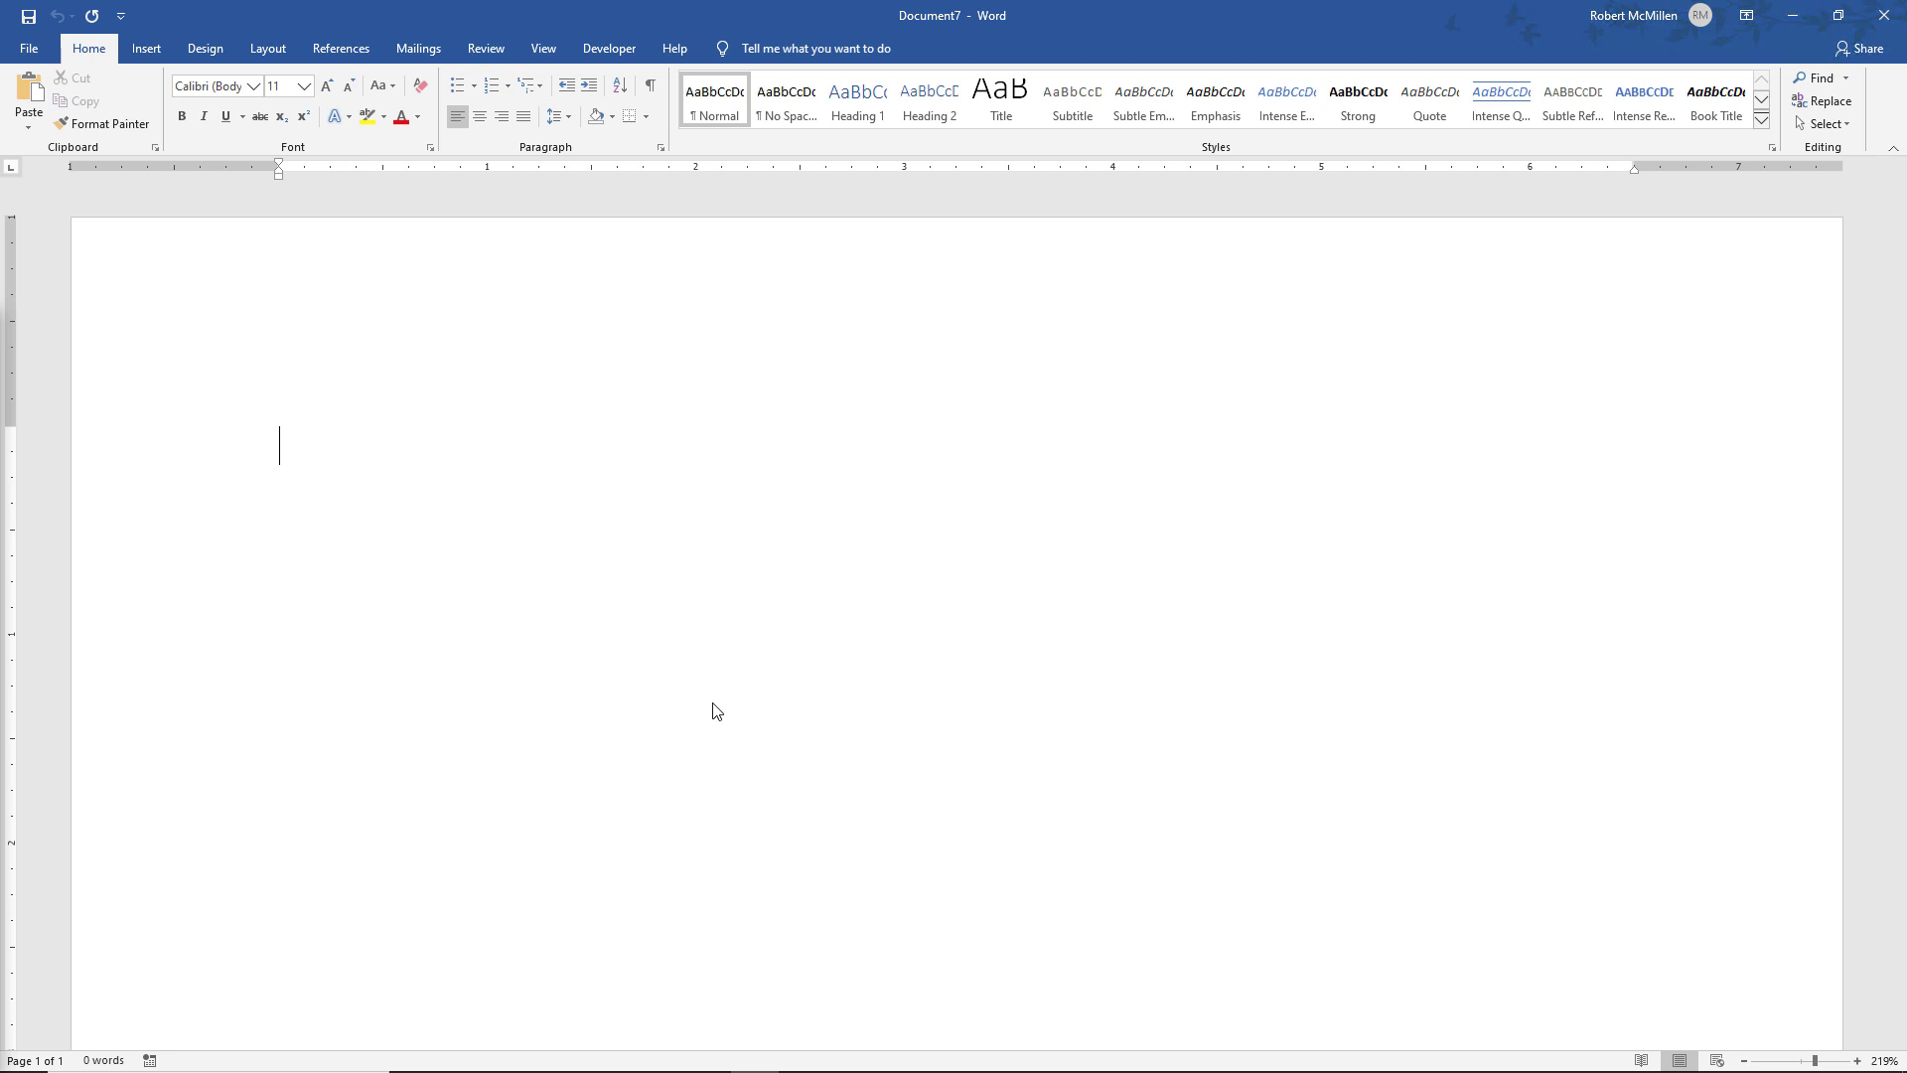
Bring up Outlook, browse all five saved contacts, then minimize it to return to Word
mouse_move(777, 1067)
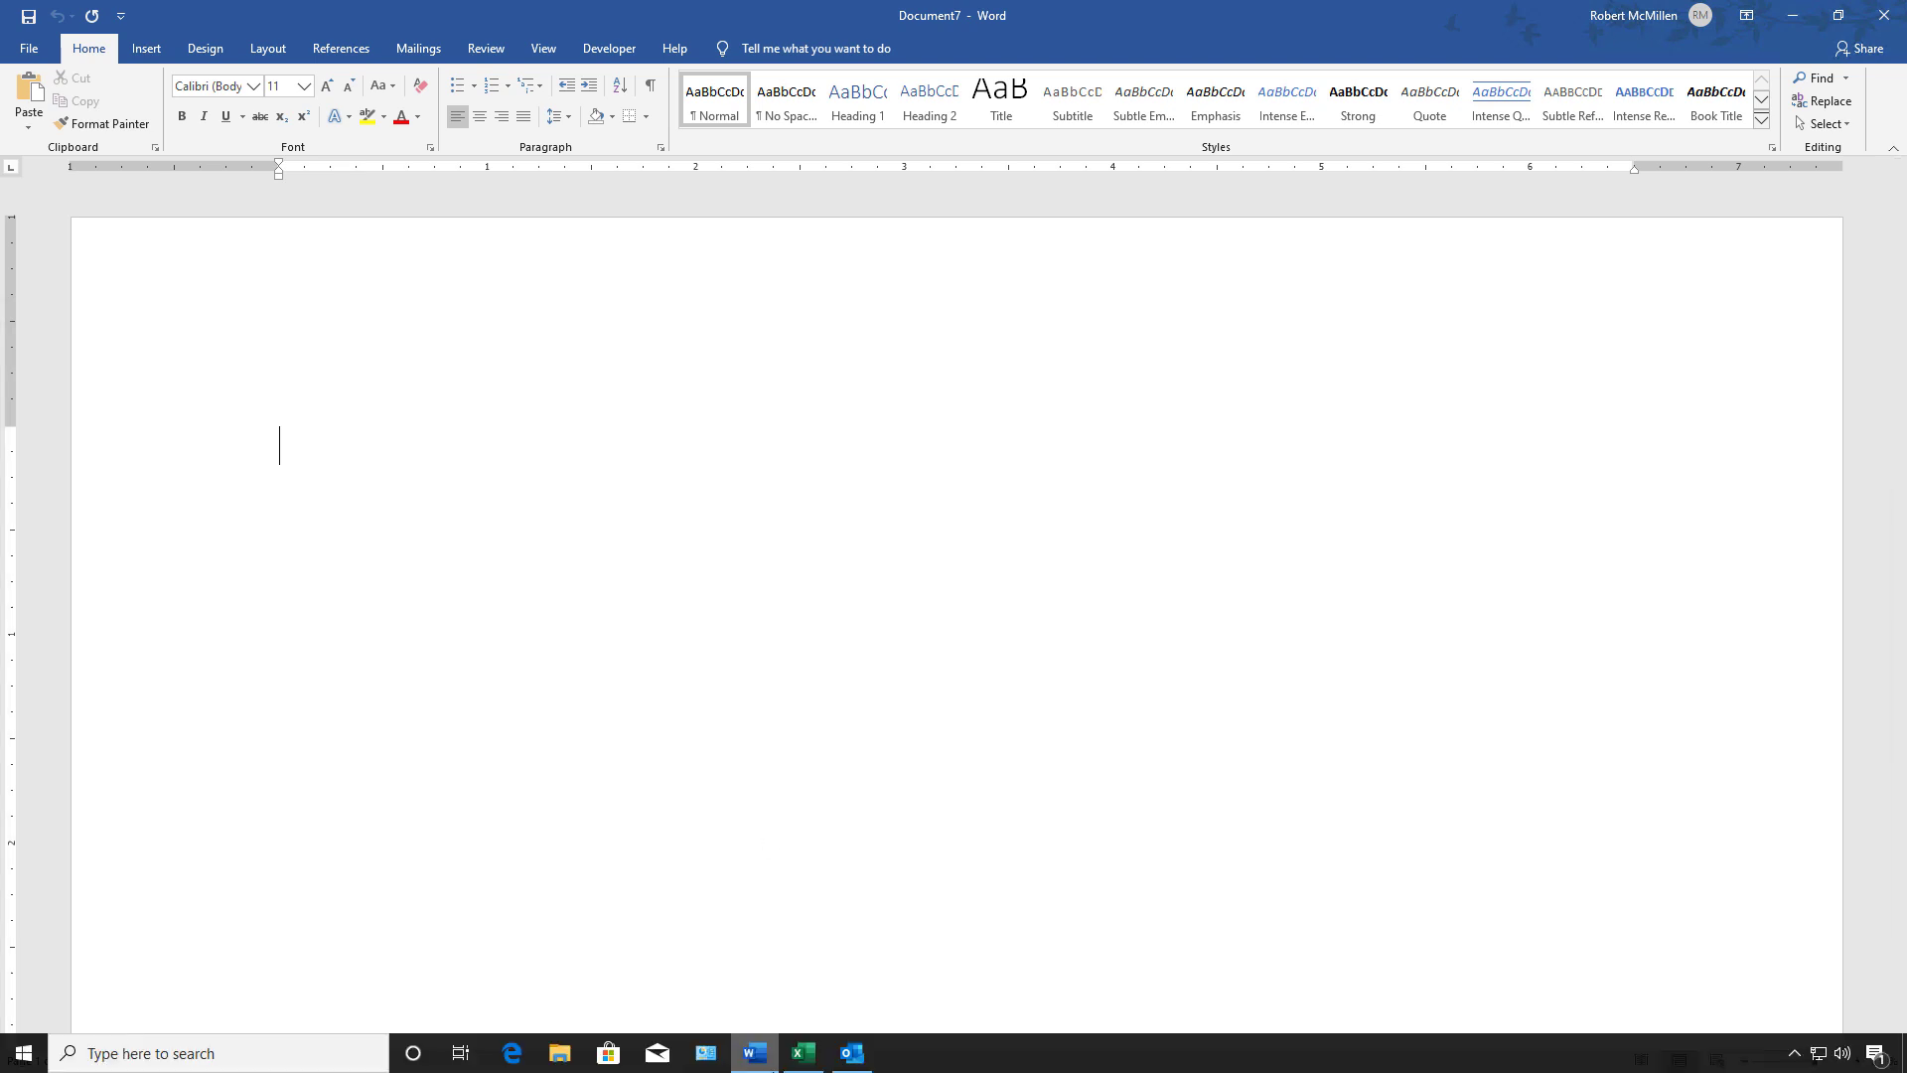
left_click(851, 1053)
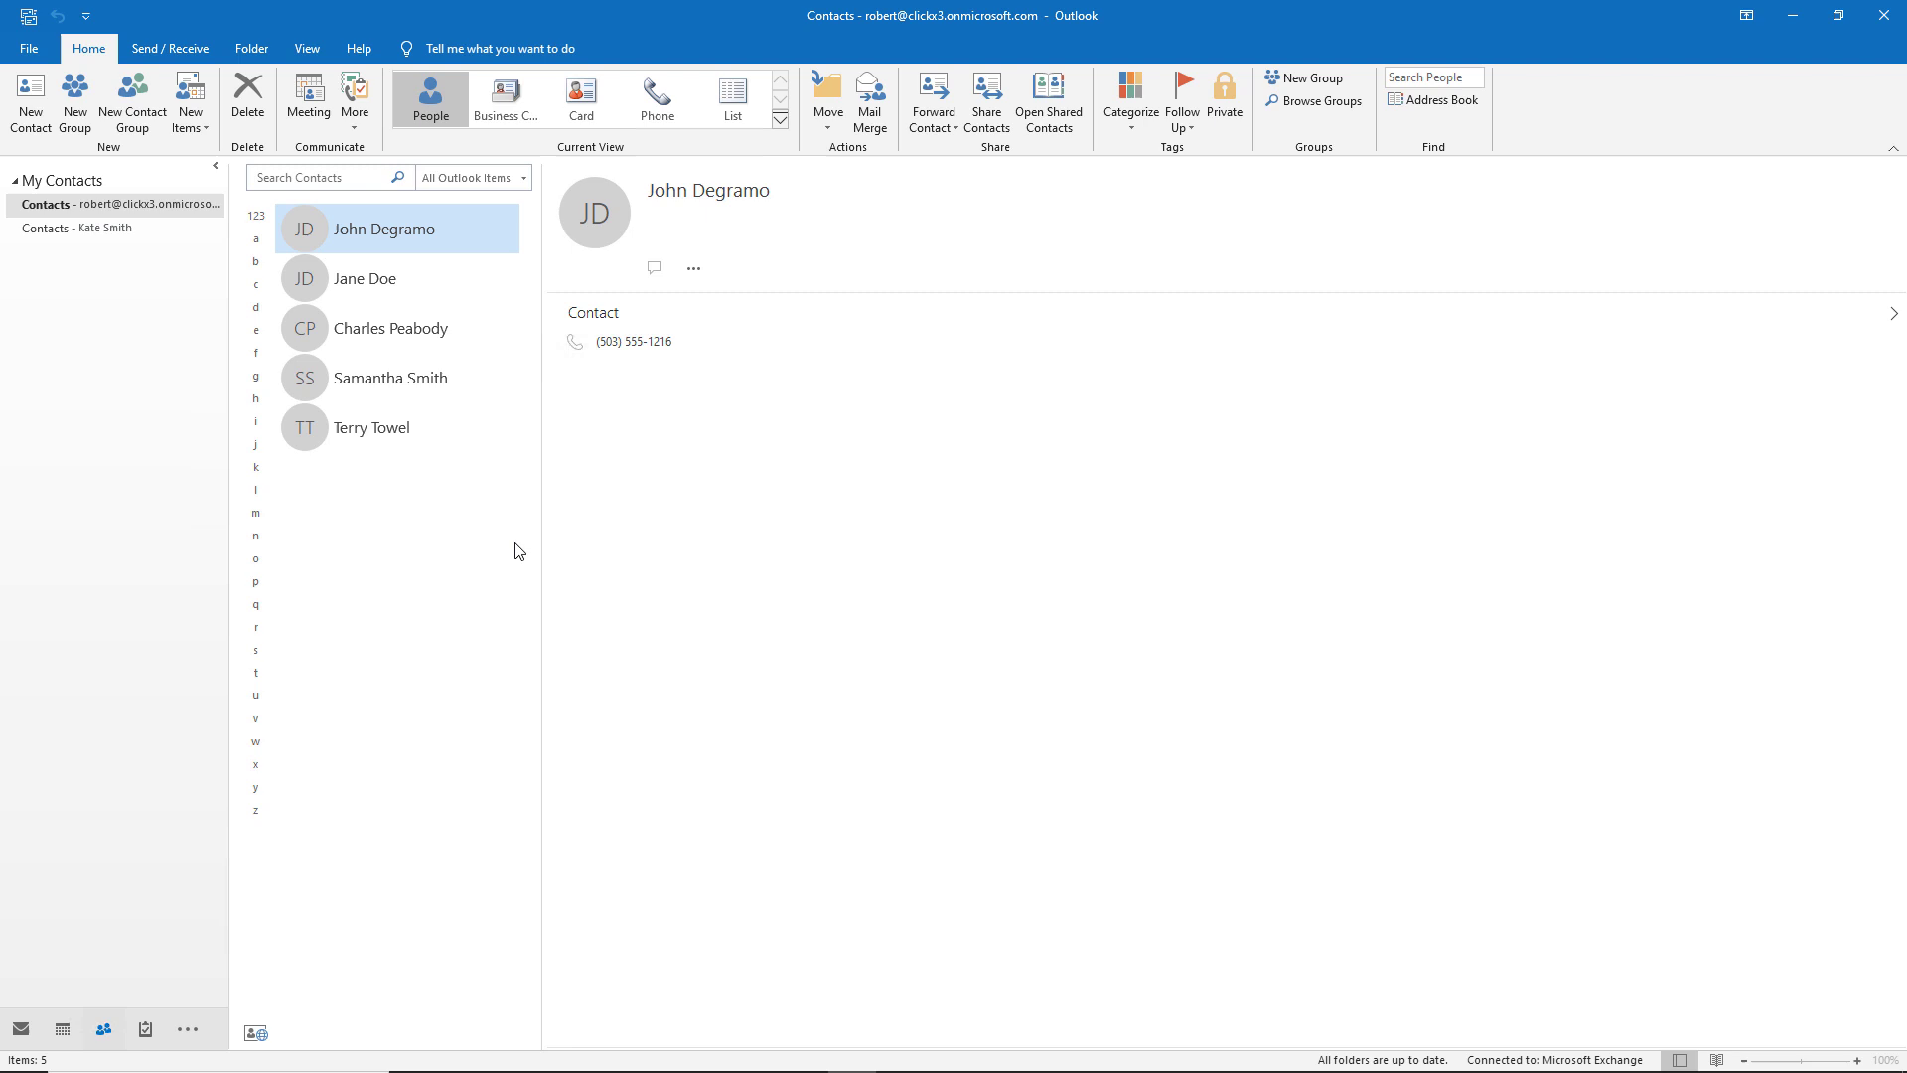
left_click(396, 292)
left_click(404, 340)
left_click(402, 380)
left_click(397, 425)
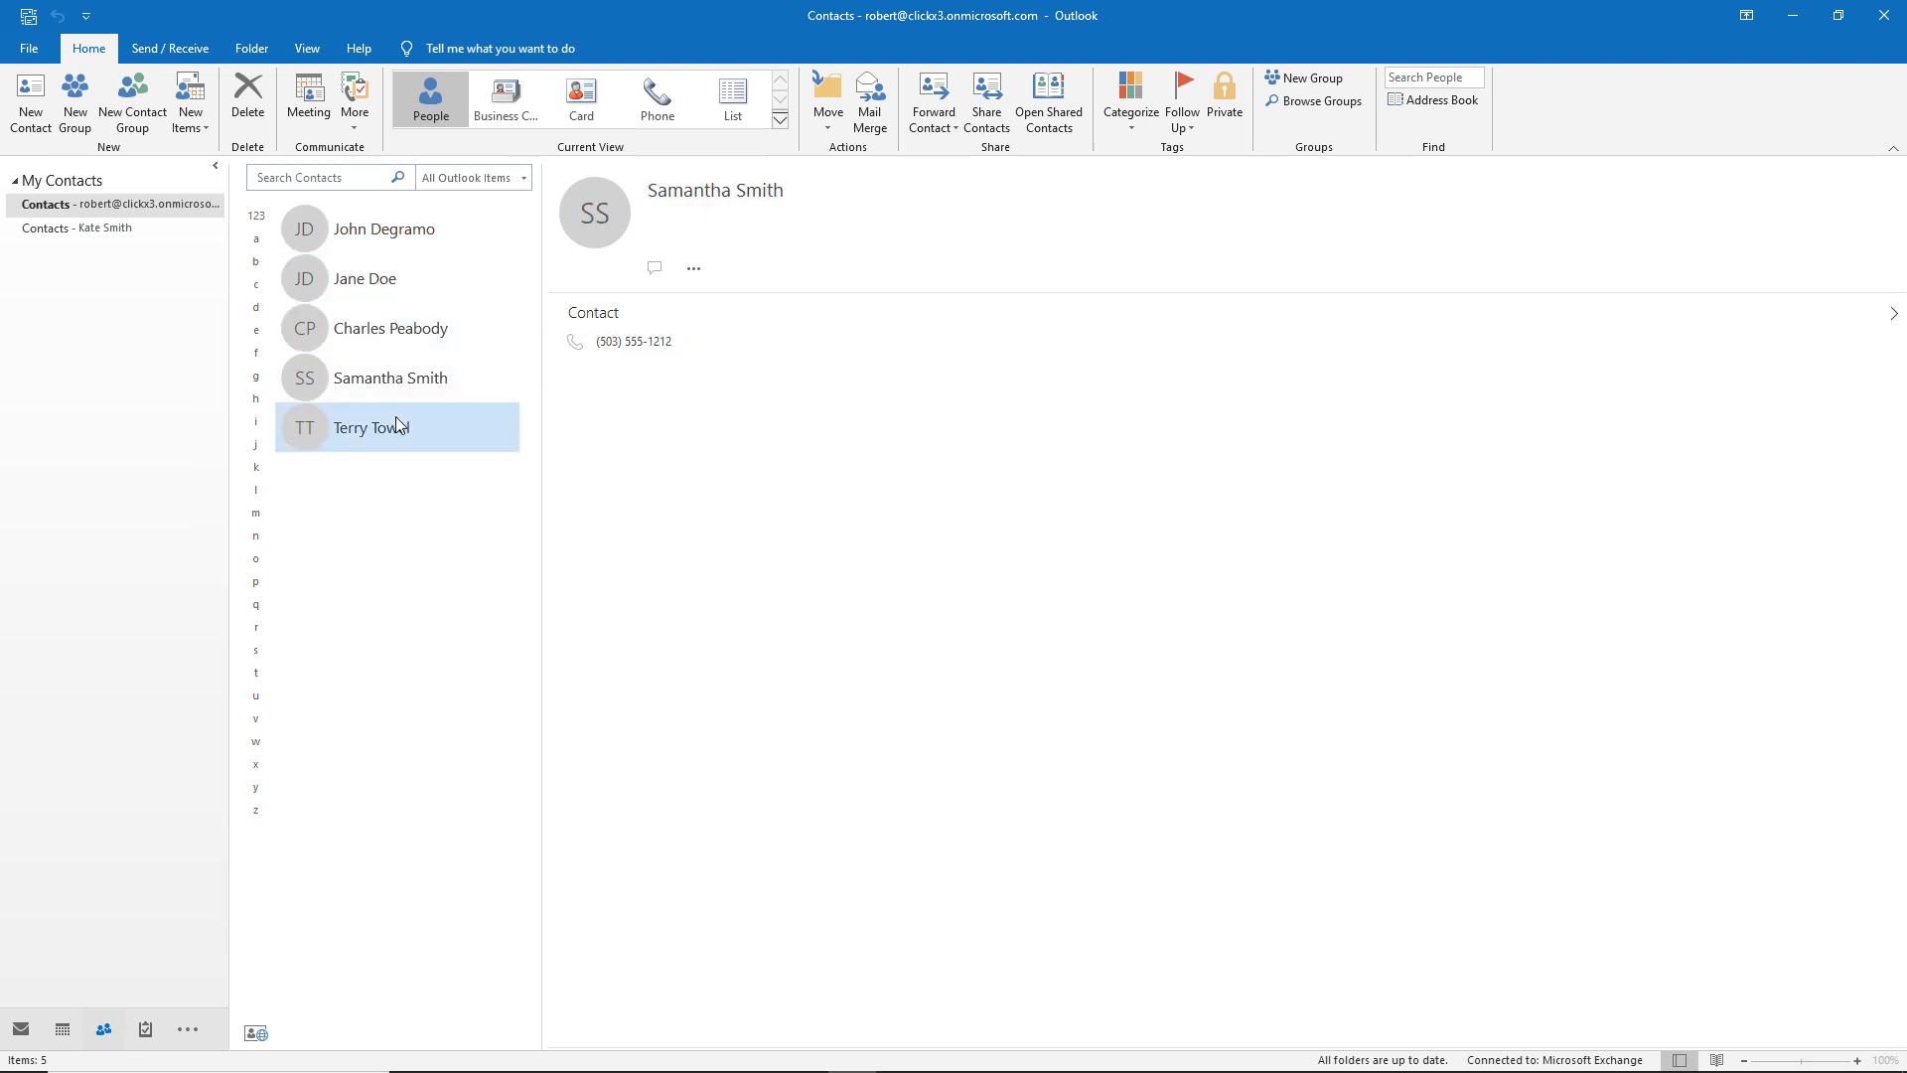
left_click(414, 246)
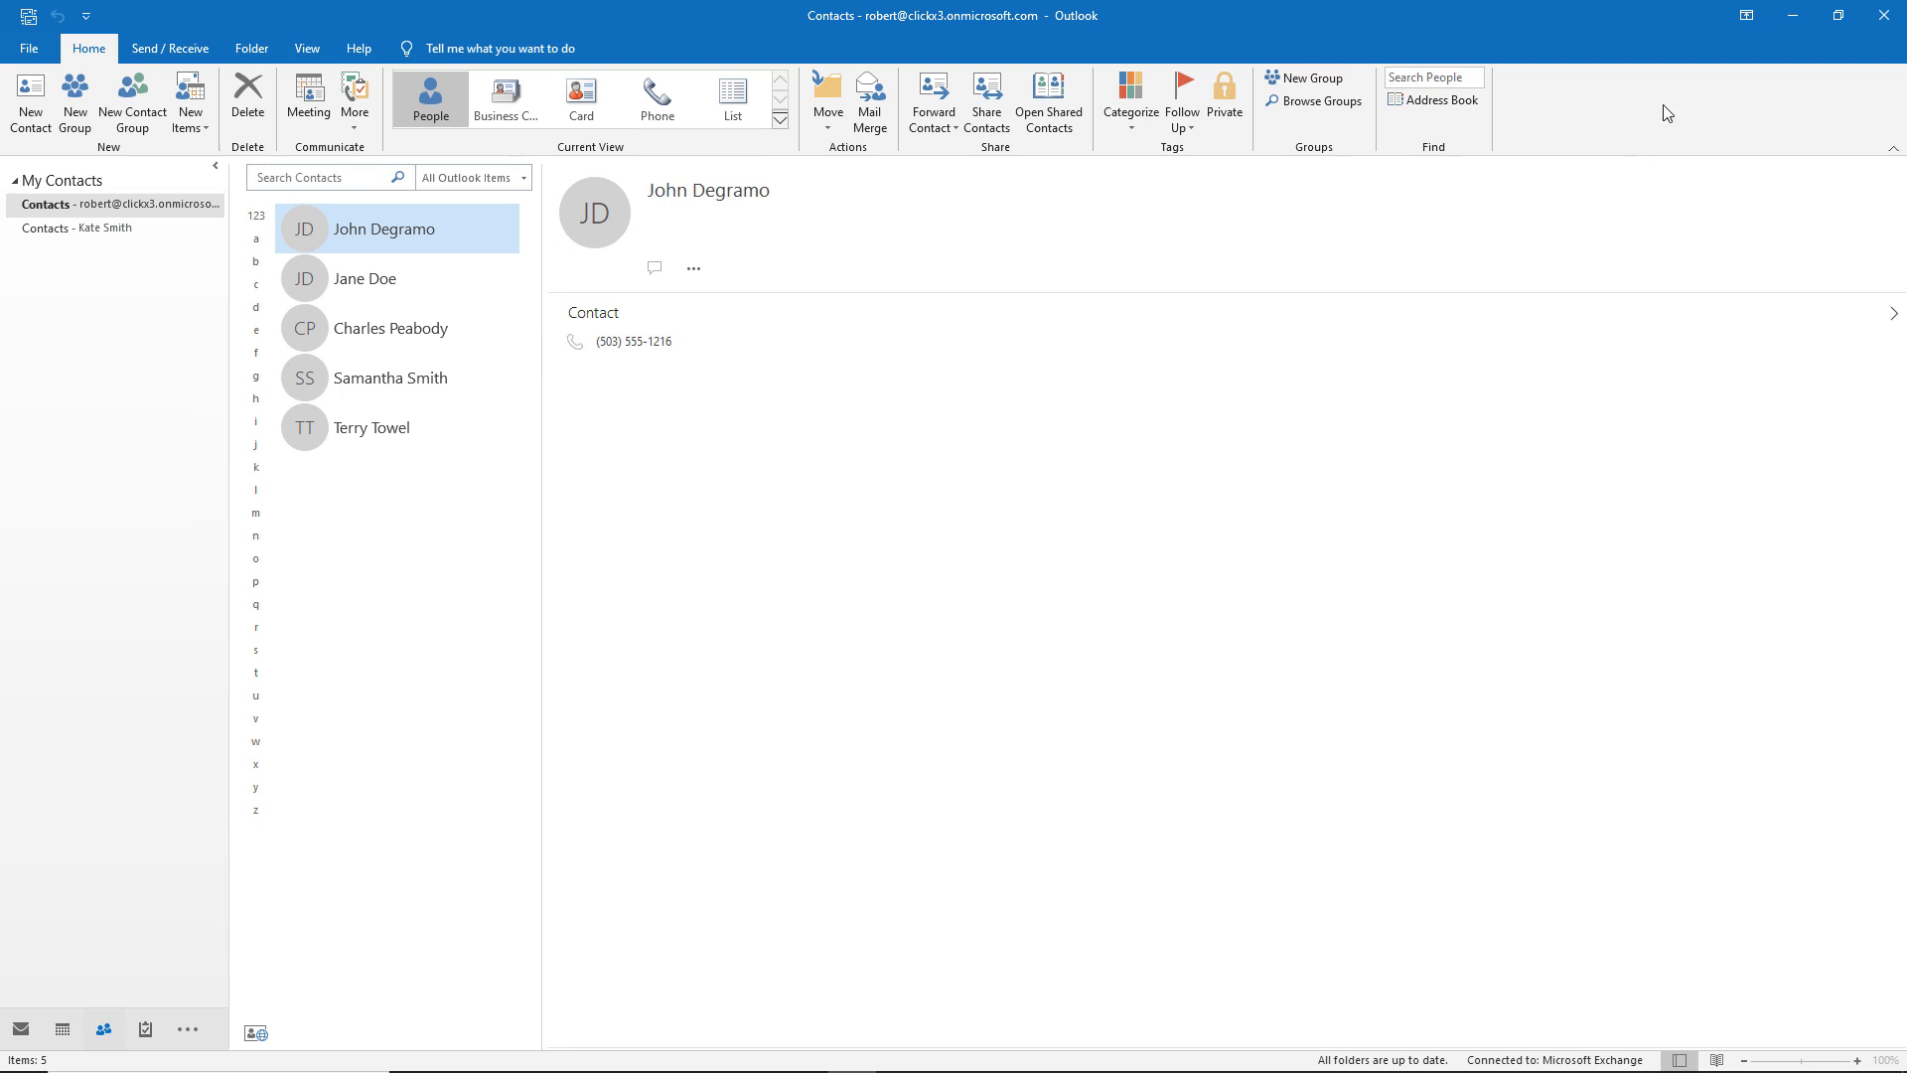
left_click(1794, 18)
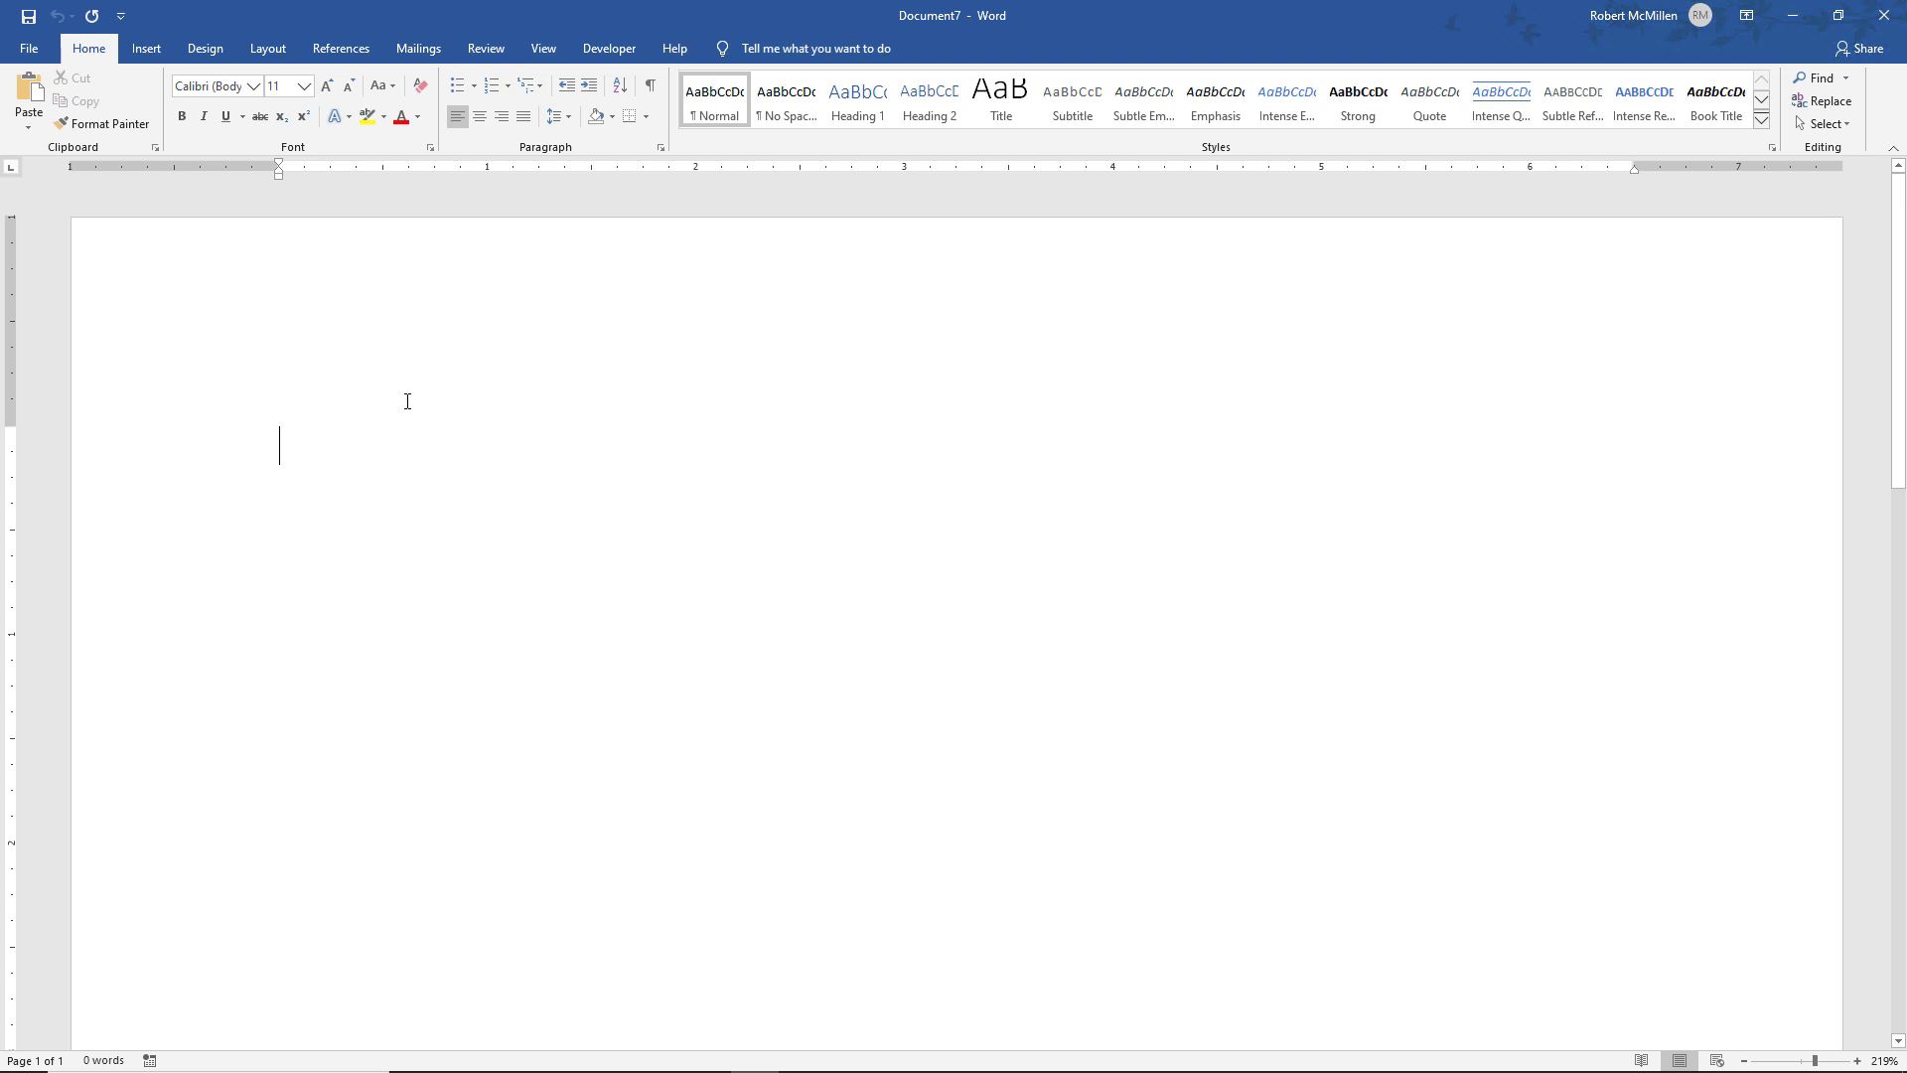
Start an Envelopes mail merge from the Mailings tab
left_click(418, 48)
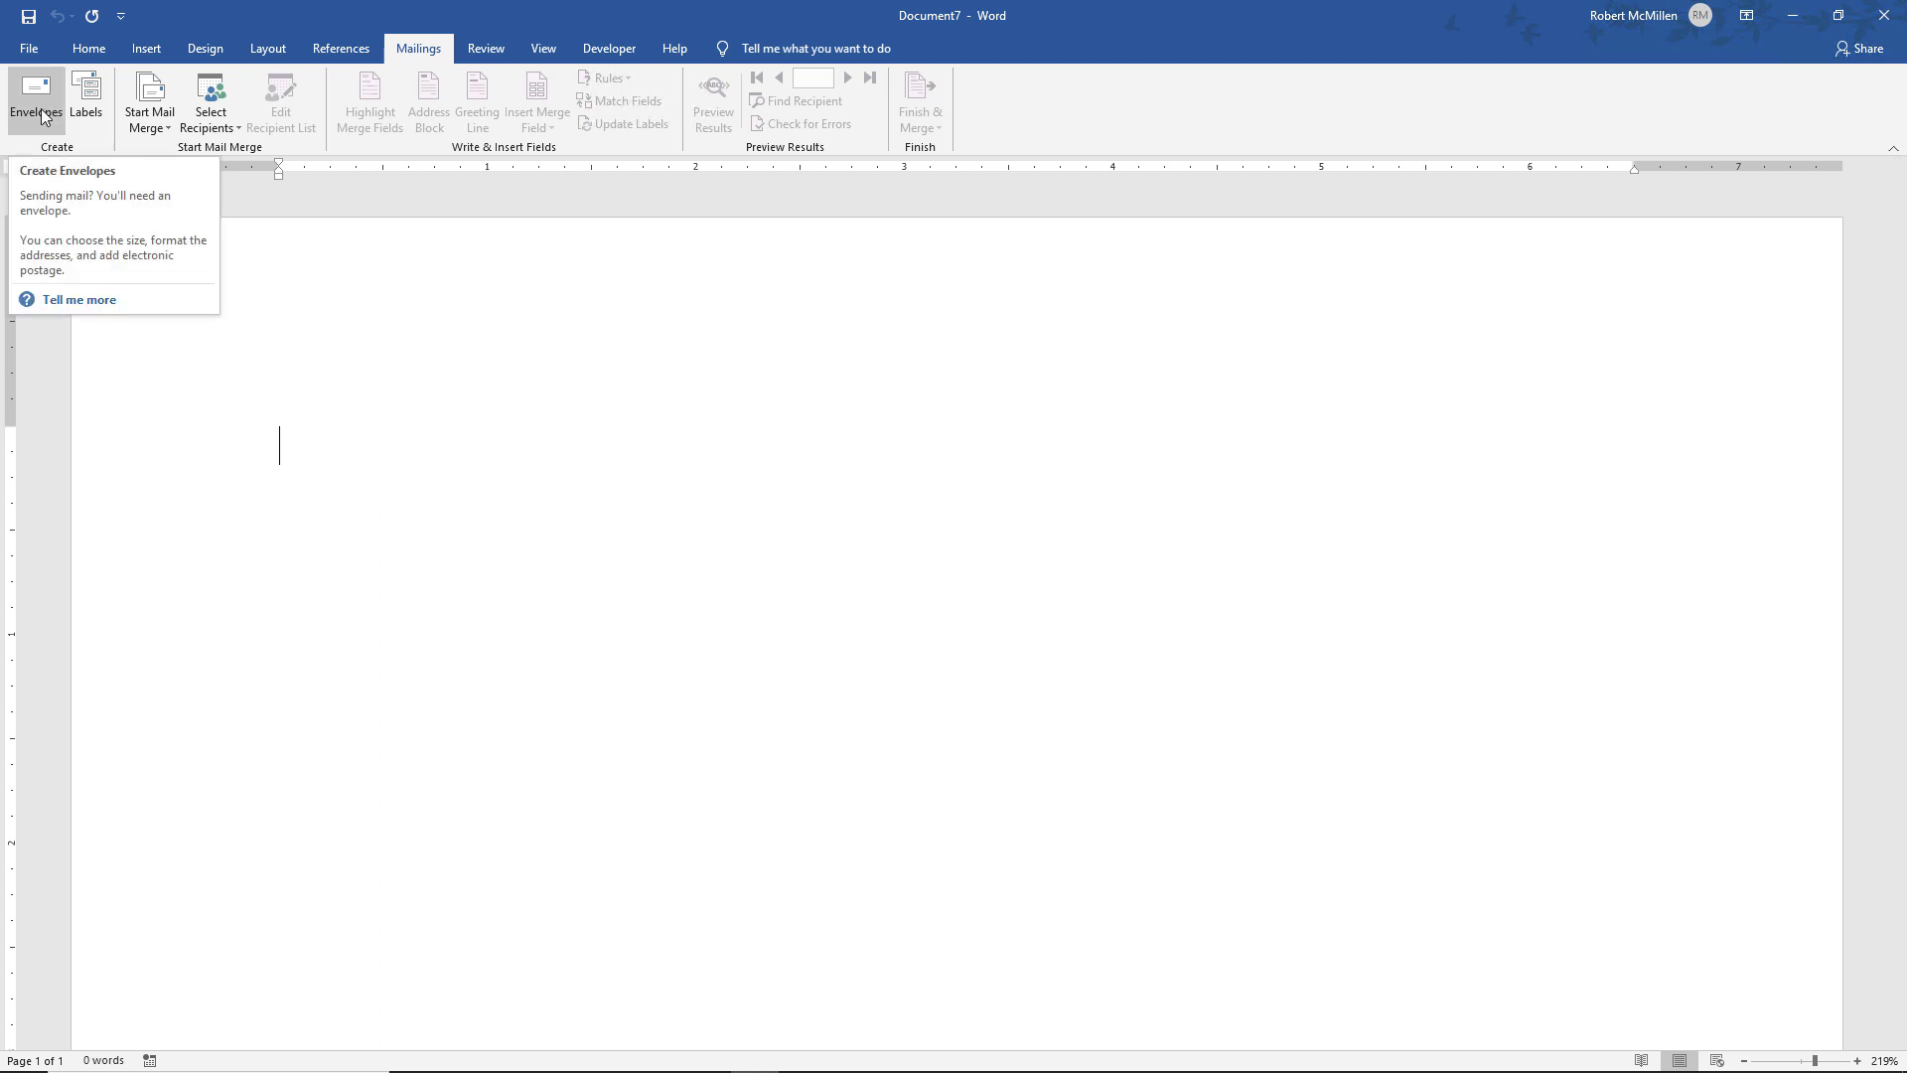
left_click(162, 121)
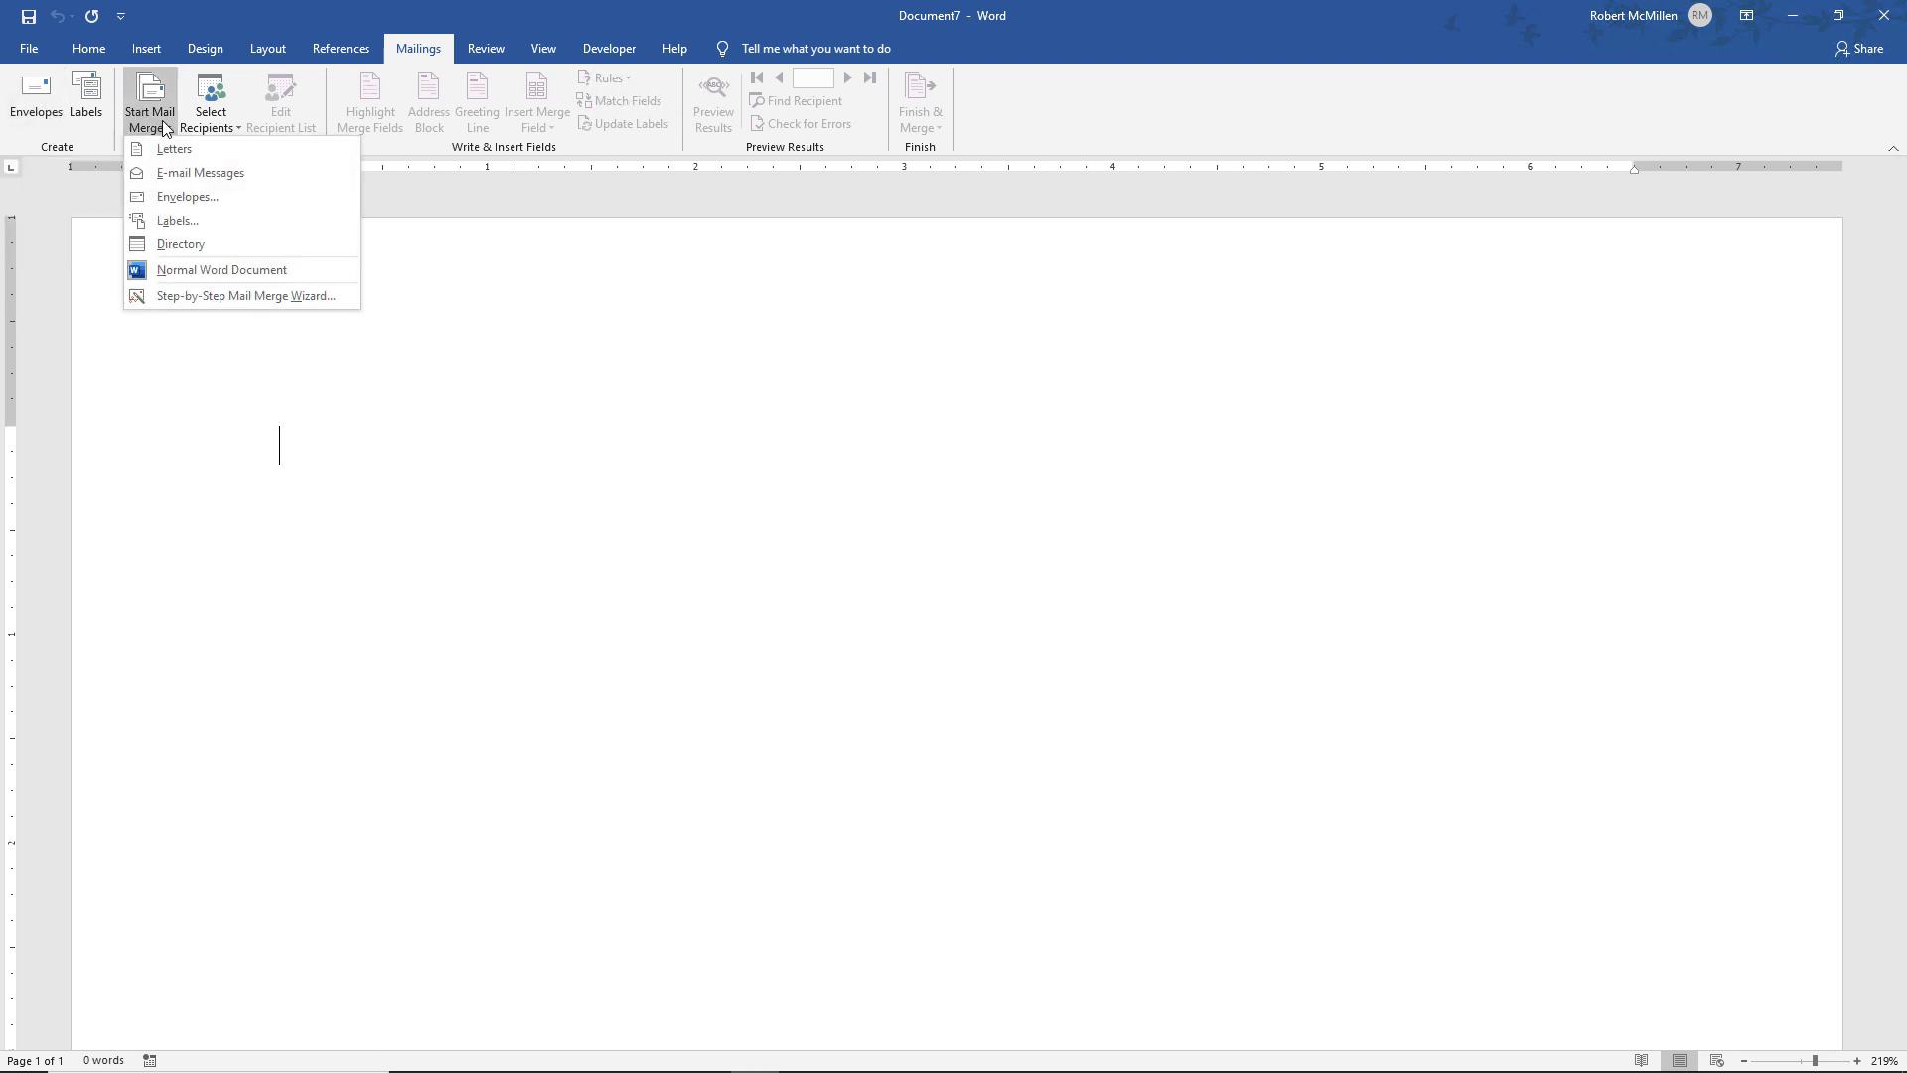
left_click(179, 197)
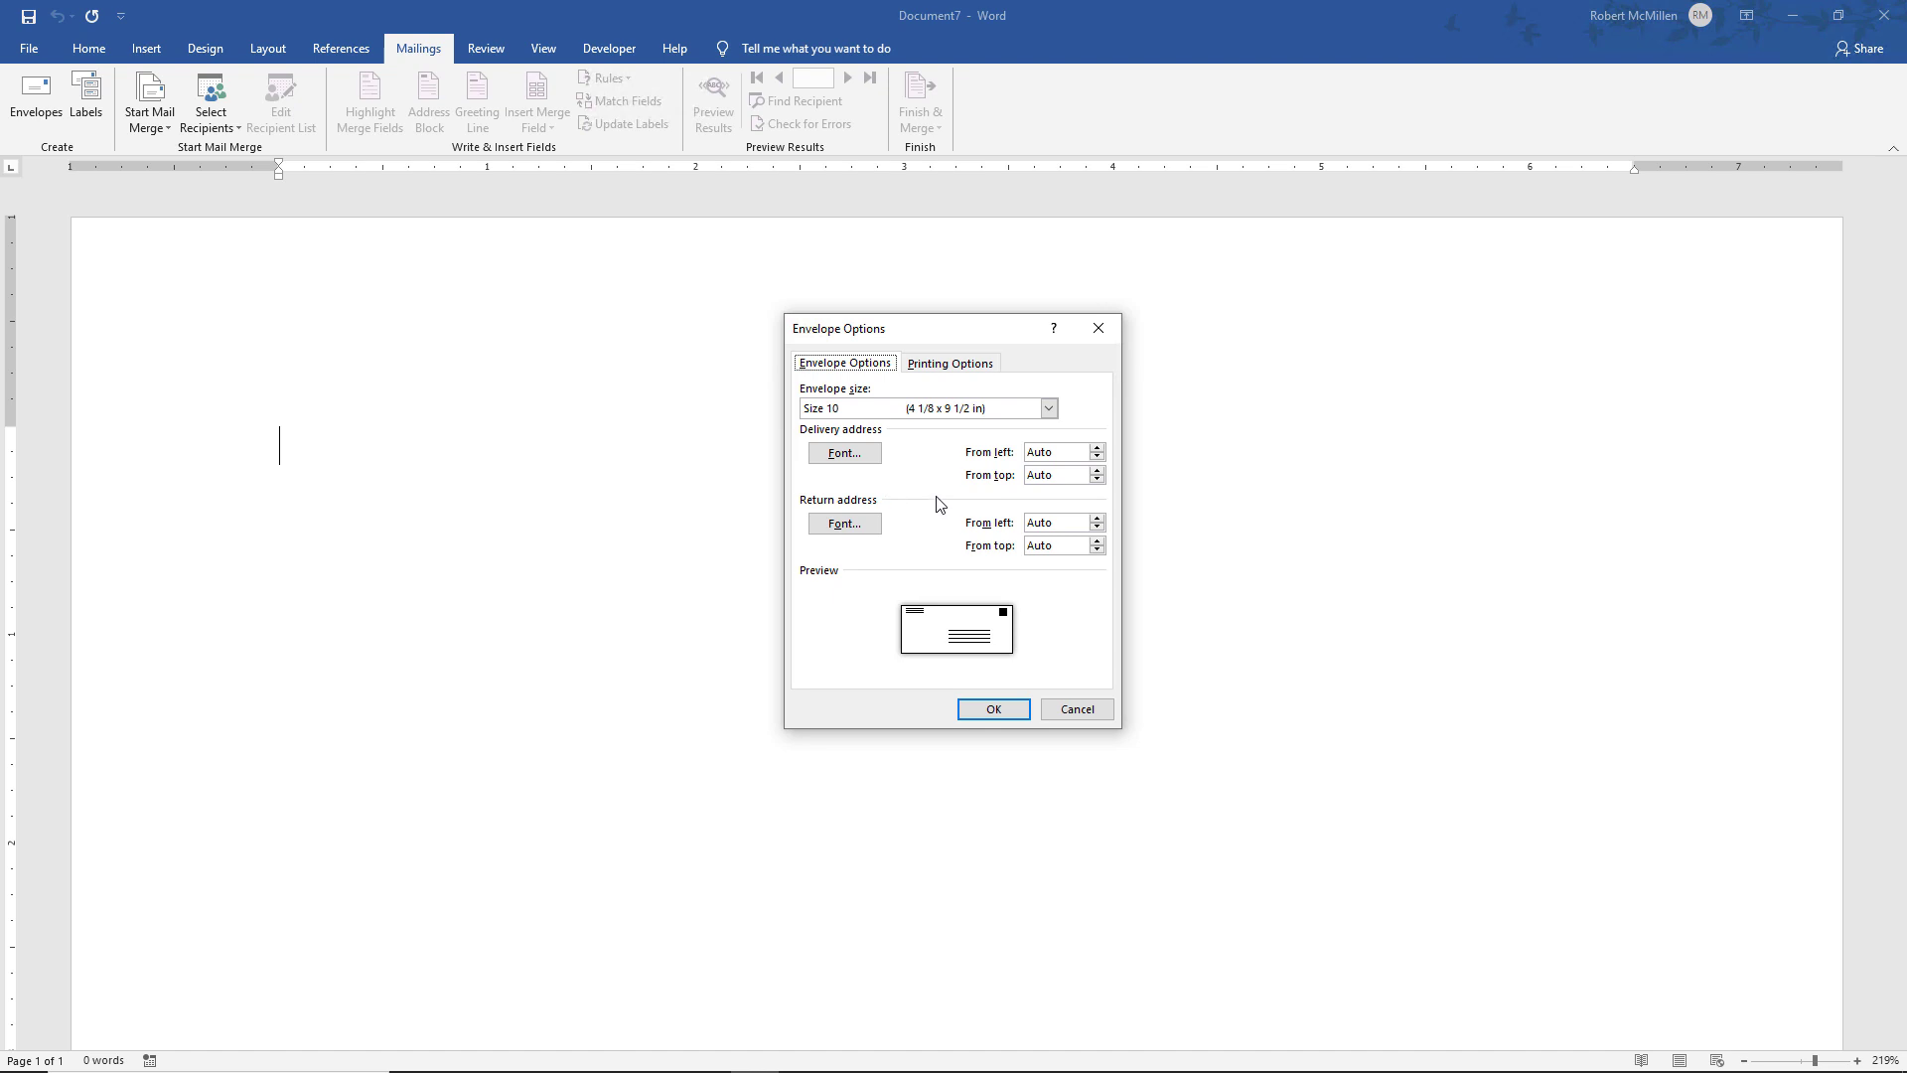
Keep the Size 10 envelope, confirm the delivery address font, and apply the envelope options
left_click(1049, 409)
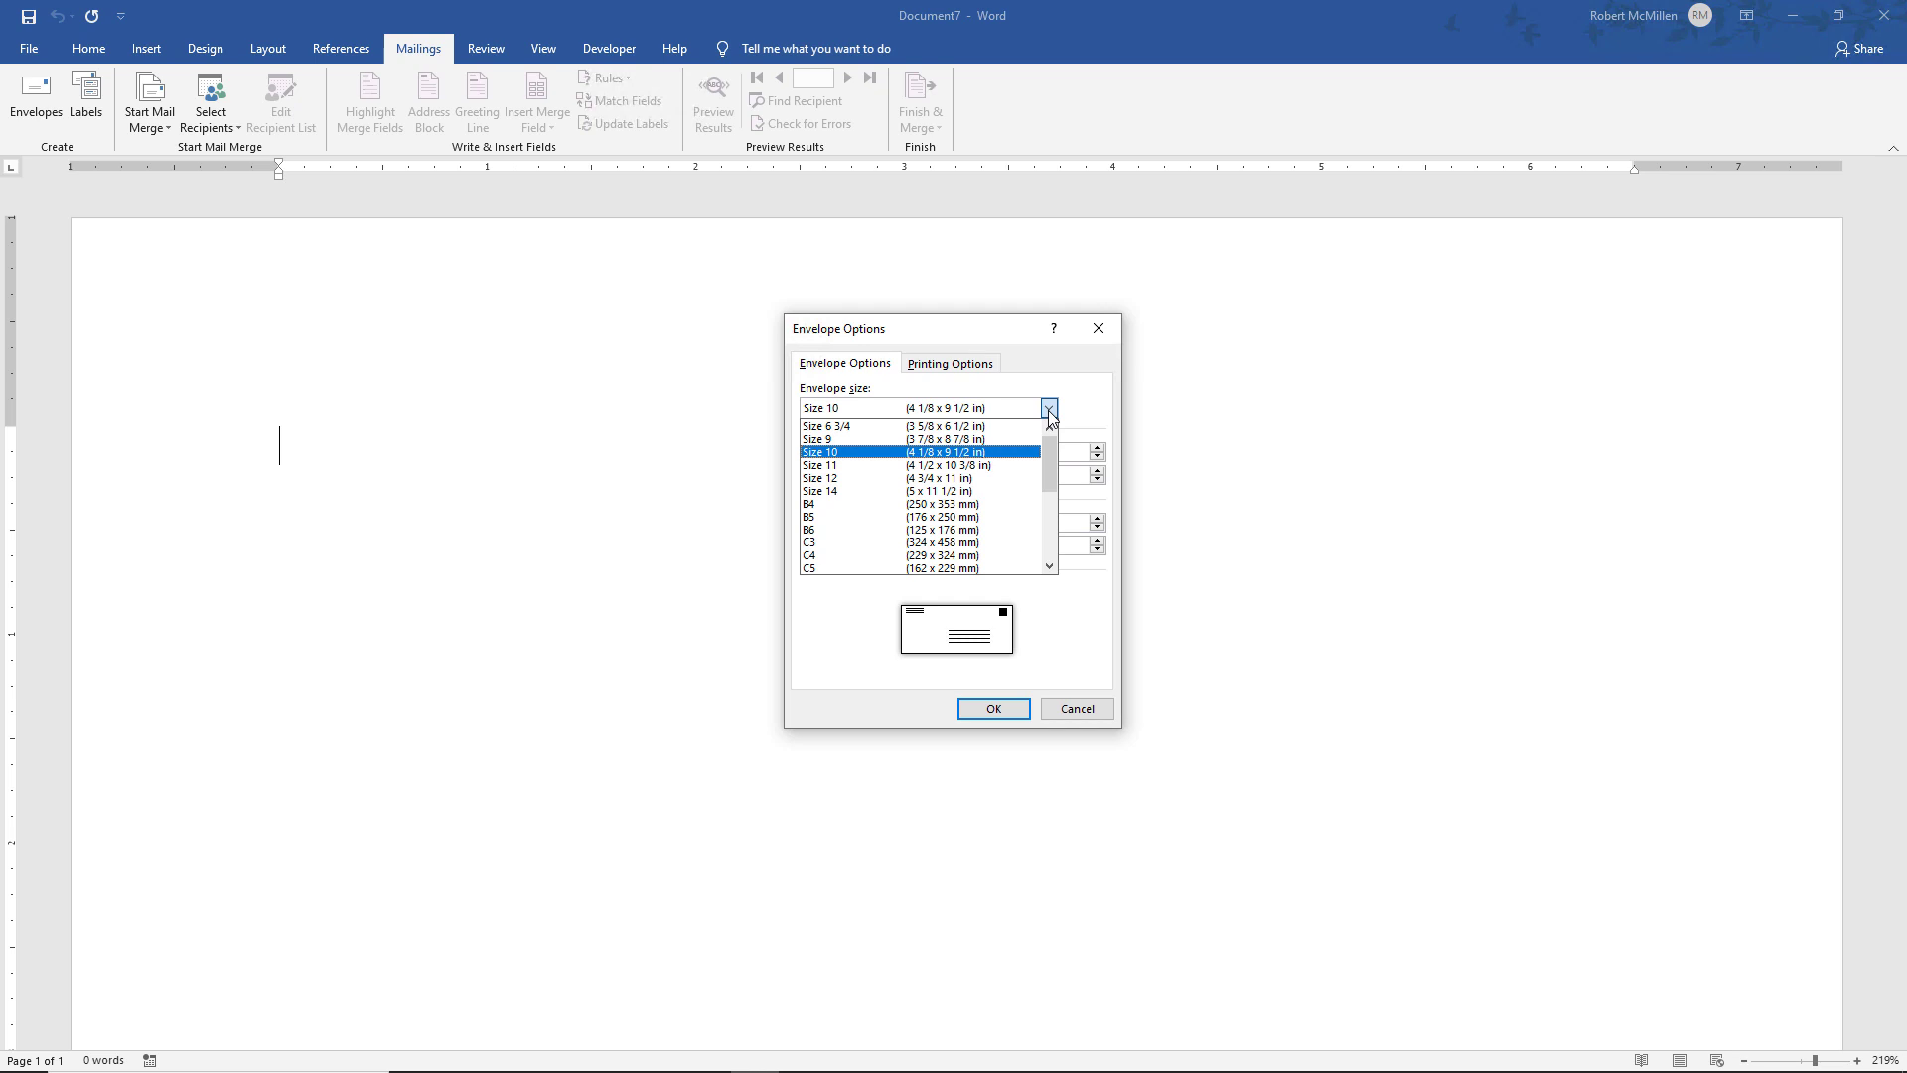
left_click(1050, 409)
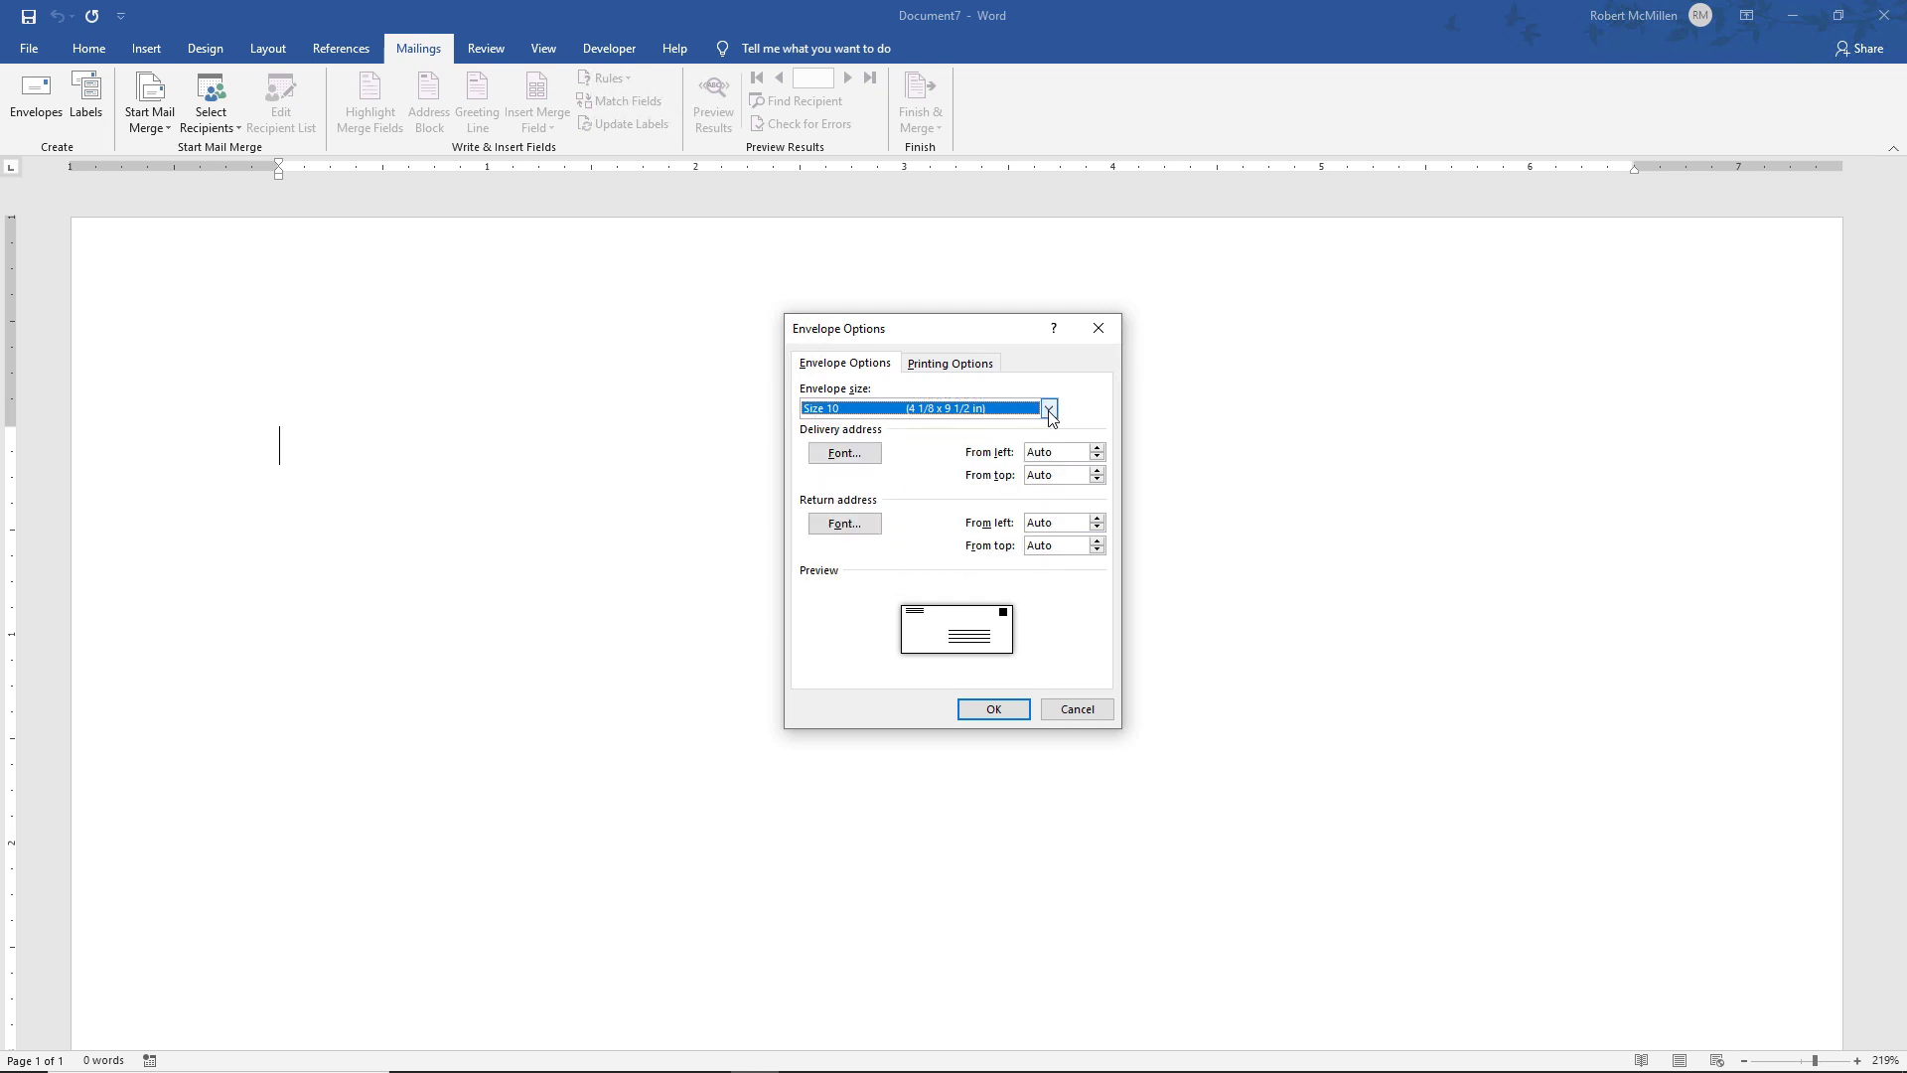
left_click(854, 455)
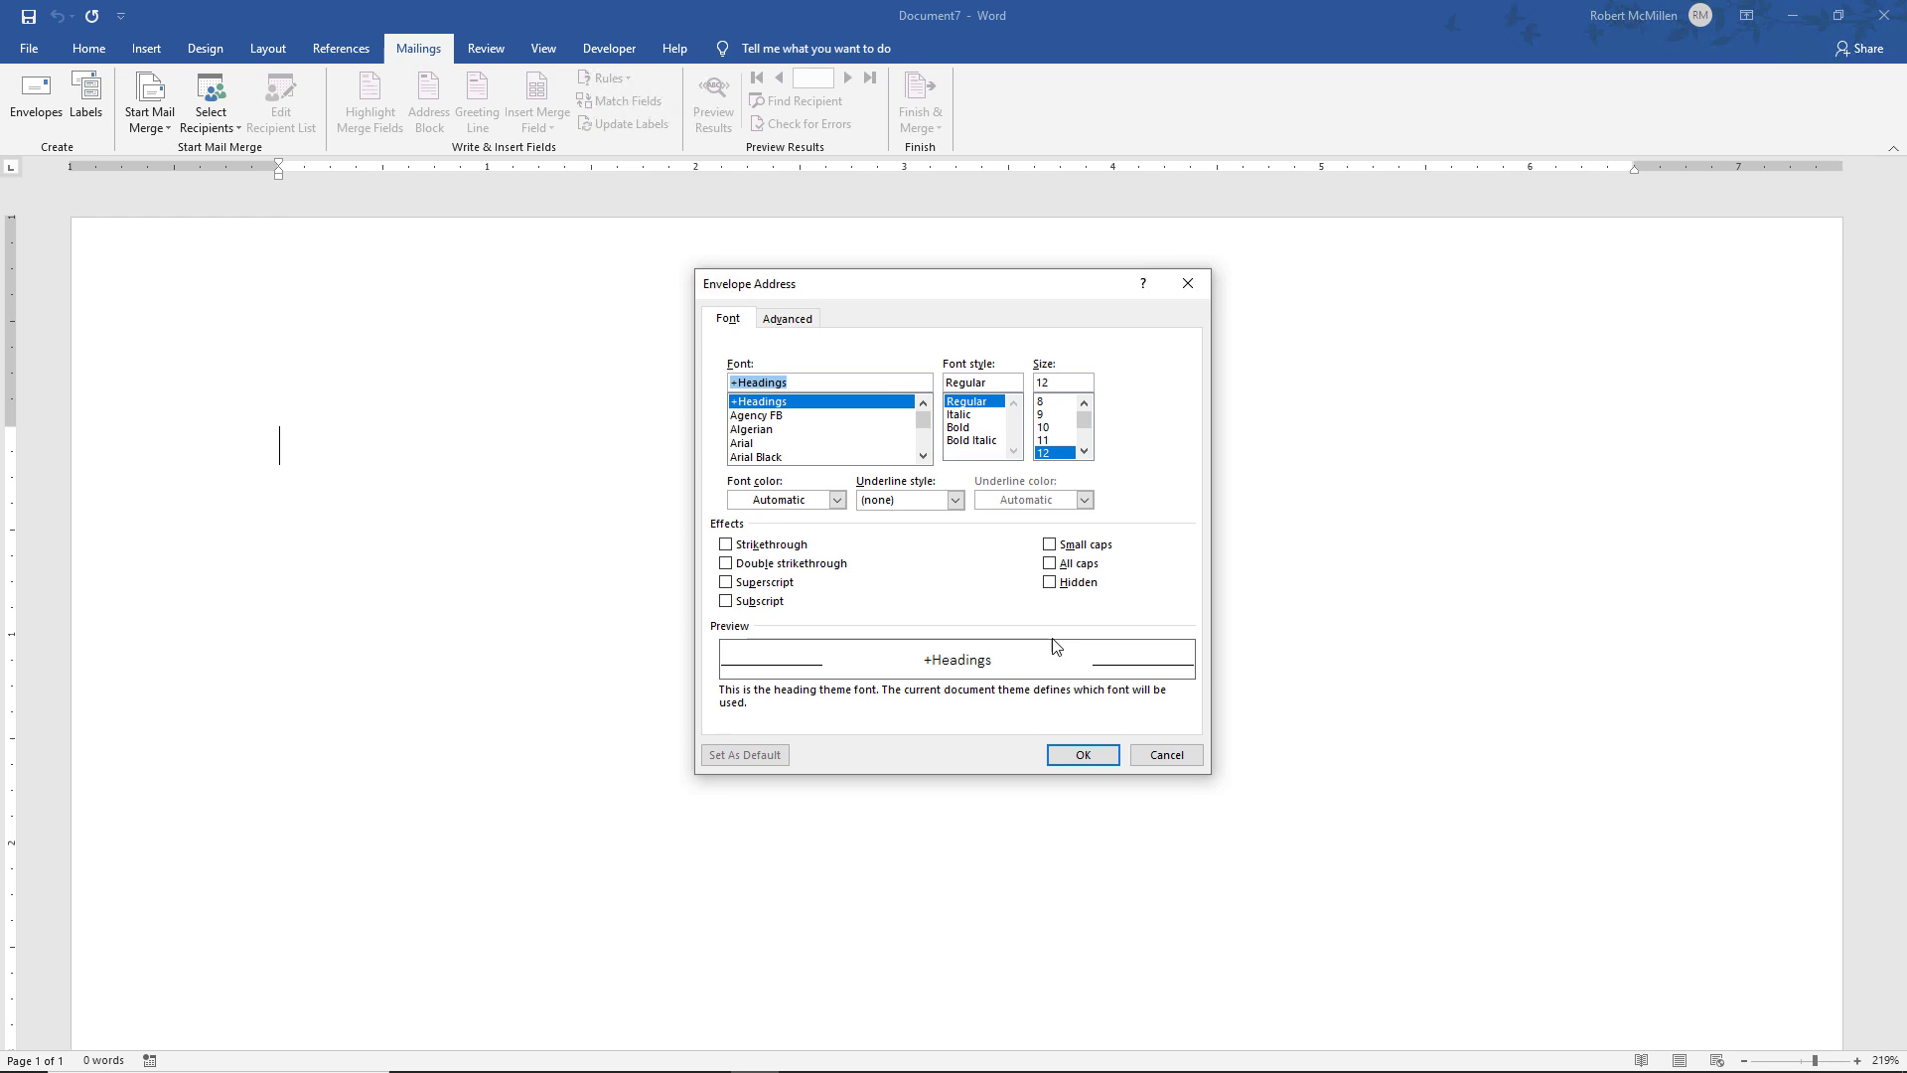
left_click(1082, 757)
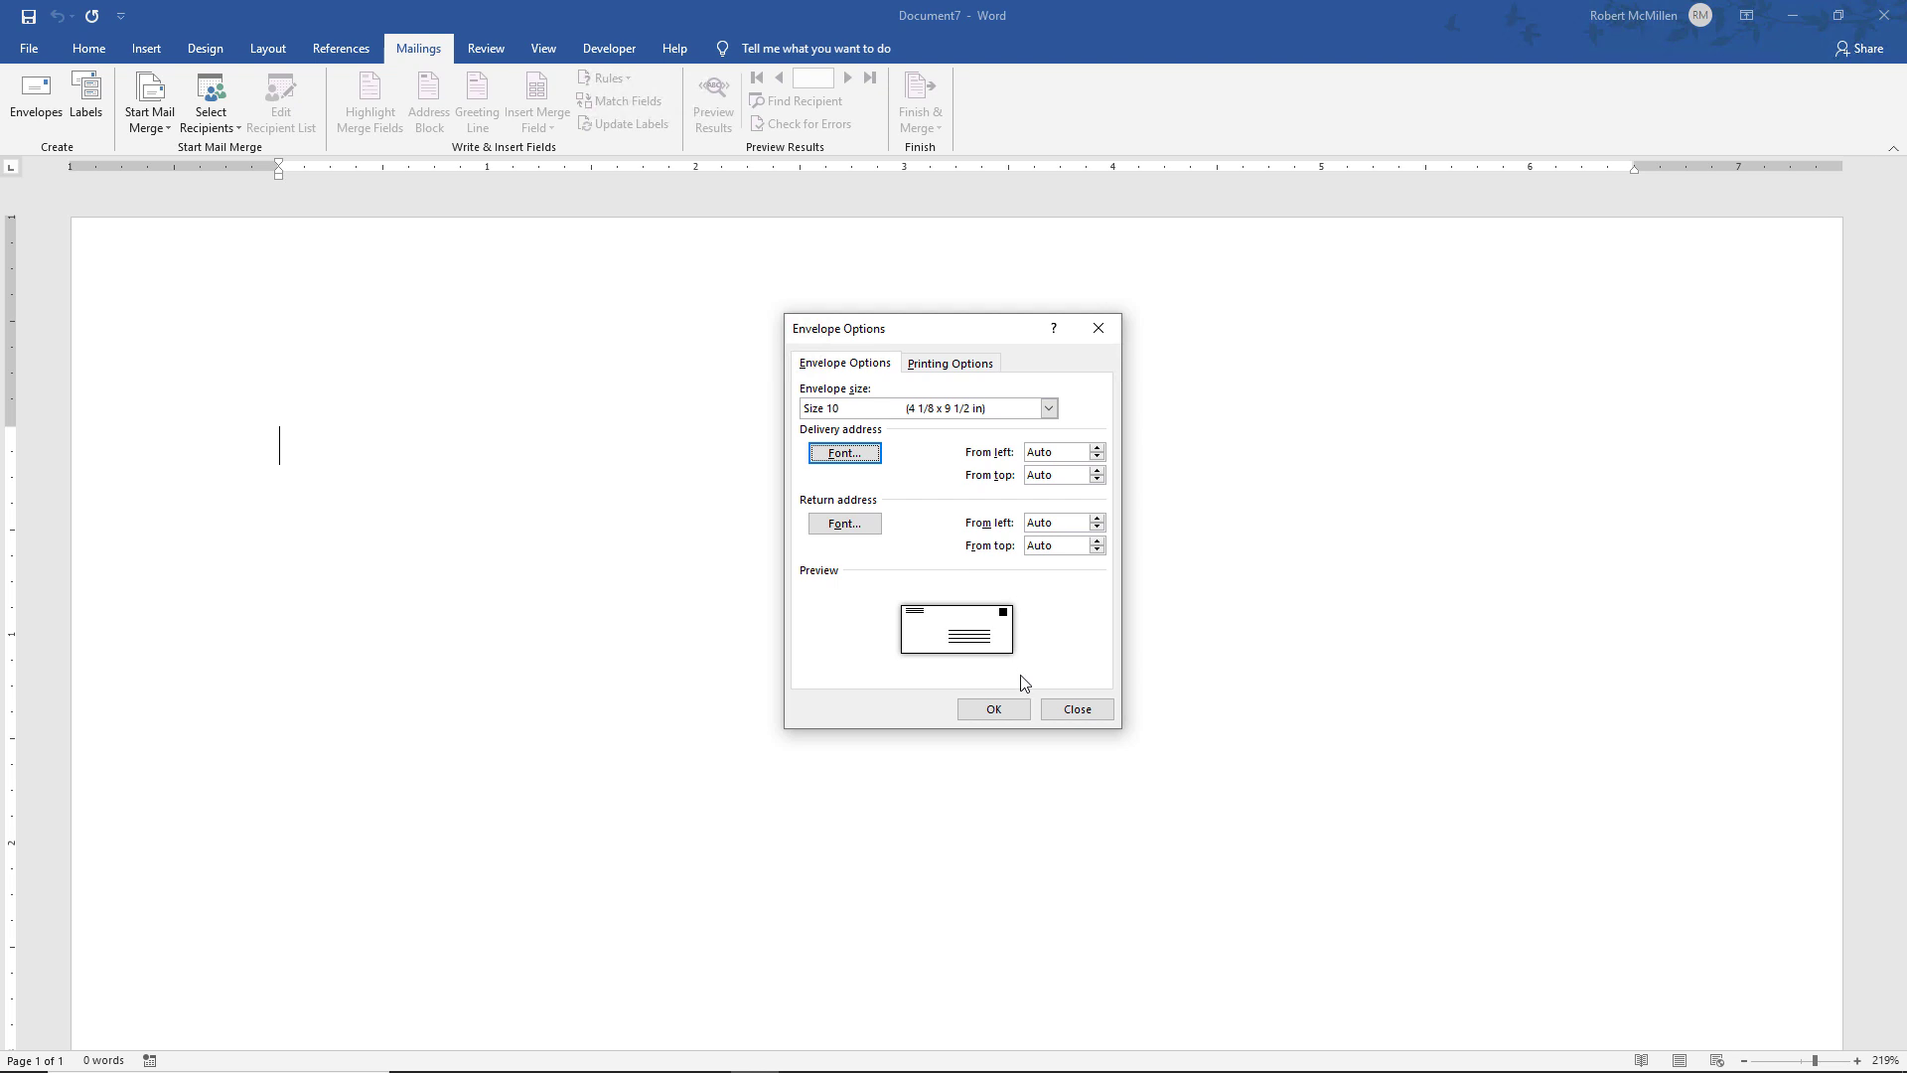
left_click(990, 709)
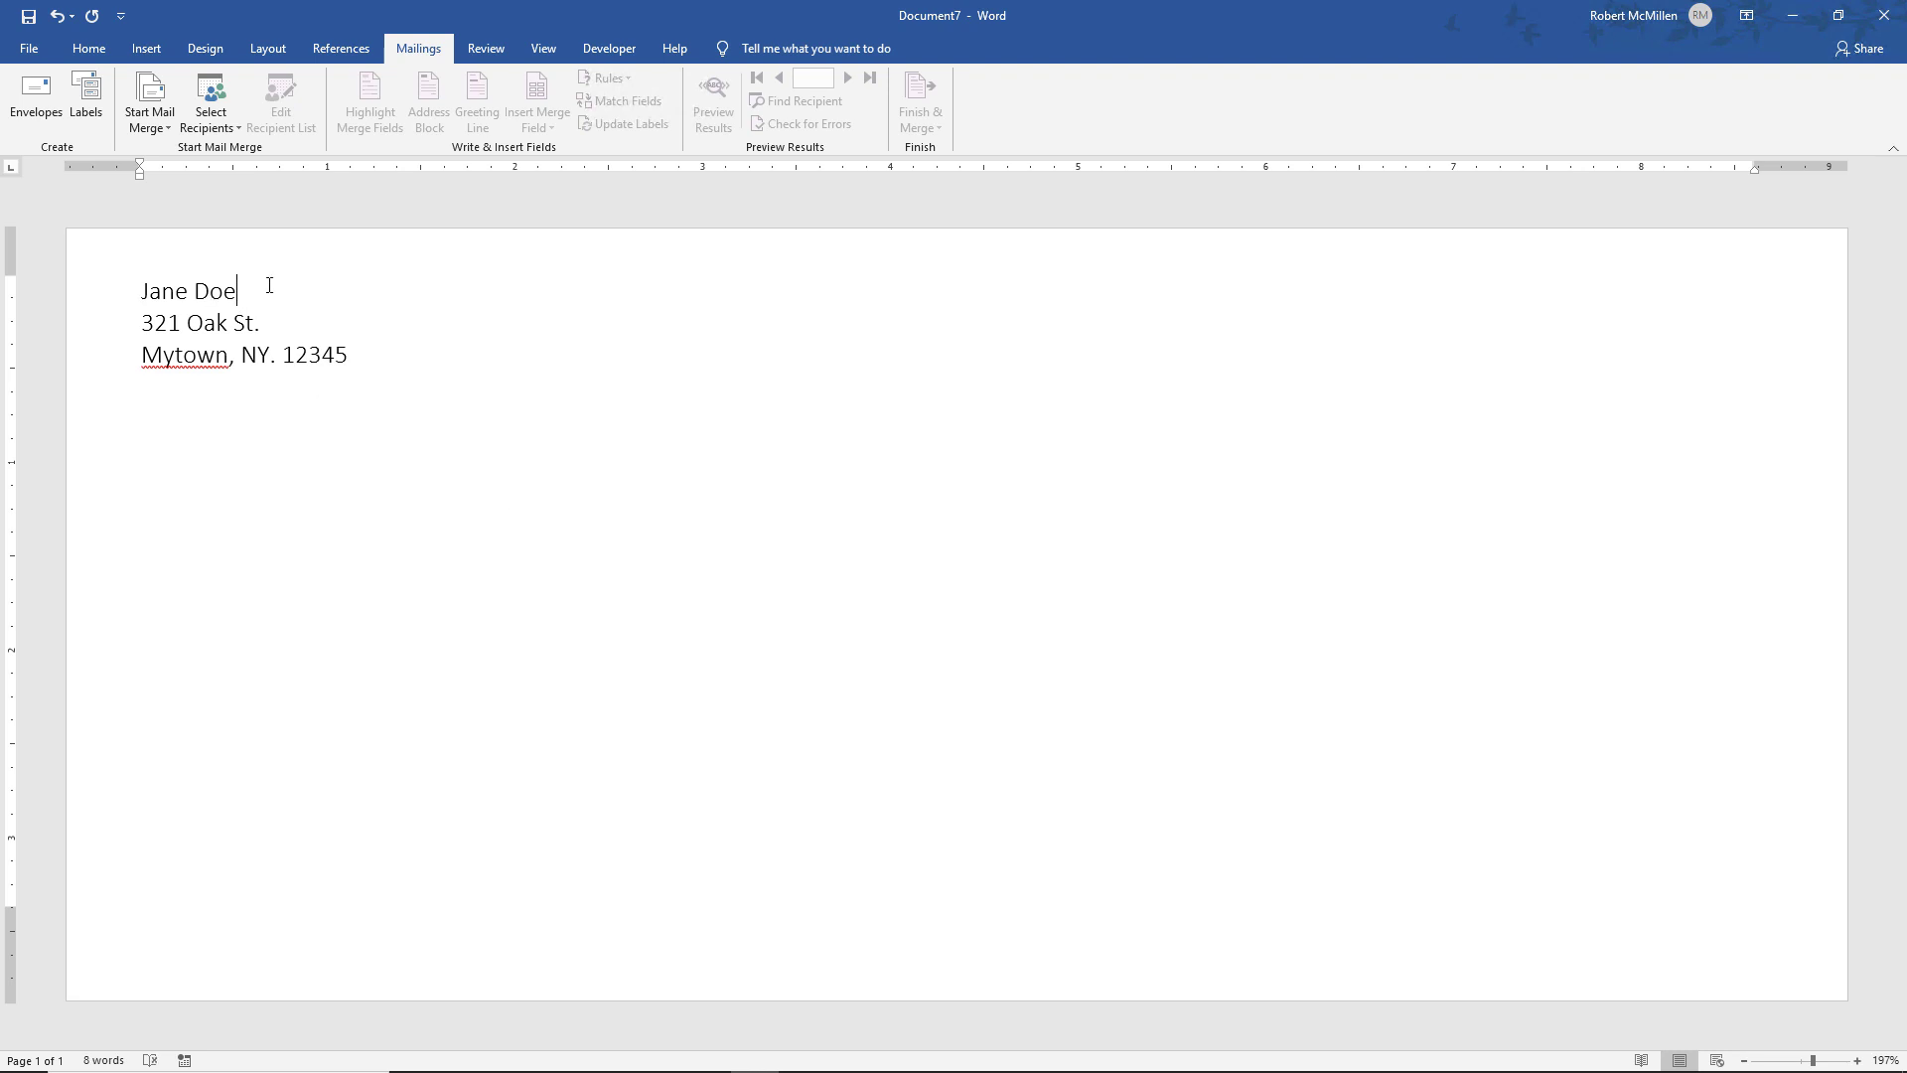
Replace the return-address name with the sender's name and add a placeholder recipient name, street and city lines
key("BackSpace")
key("BackSpace")
key("BackSpace")
key("BackSpace")
key("BackSpace")
key("BackSpace")
key("BackSpace")
key("BackSpace")
type("Robert McMillen")
key("Return")
key("Return")
key("Return")
key("Return")
key("Tab")
key("Tab")
key("Tab")
key("Tab")
key("Tab")
key("Tab")
type("John Smith")
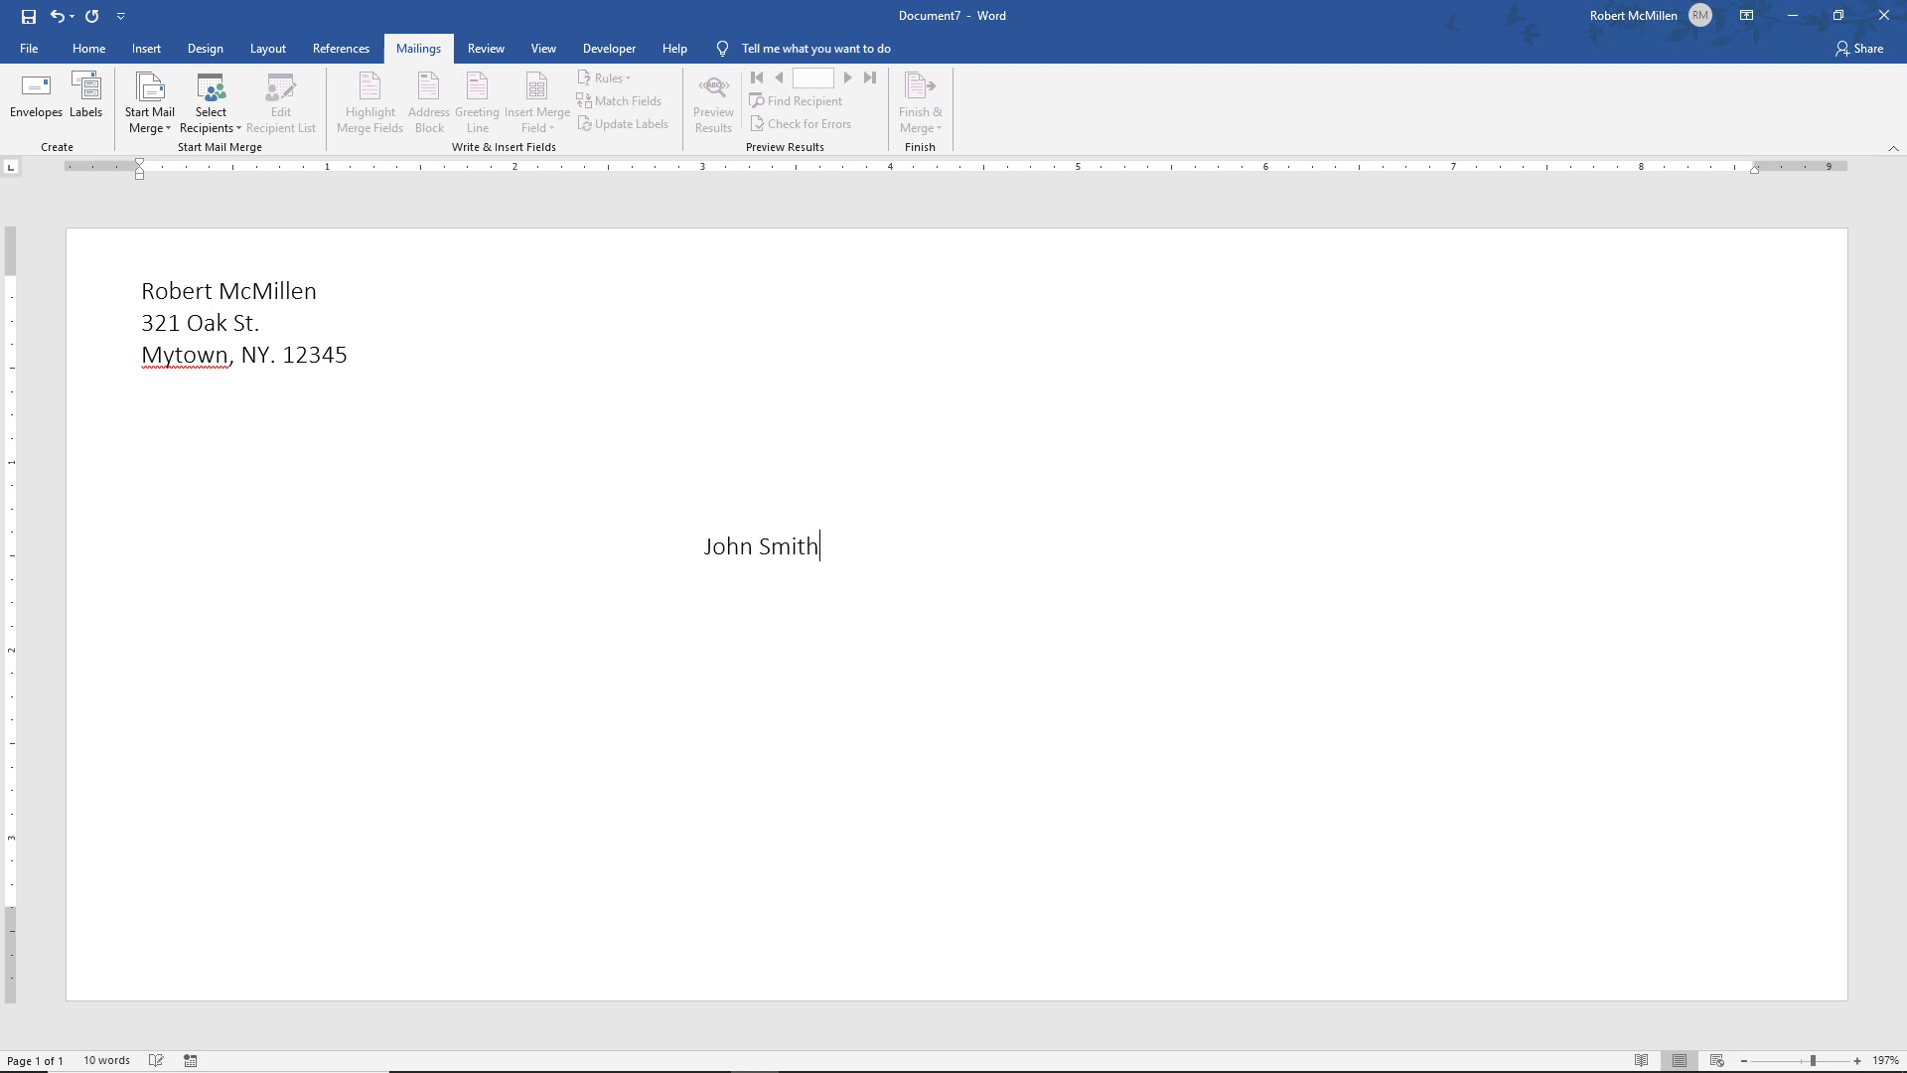
type("123 Main St. Anytown, NY. 12345")
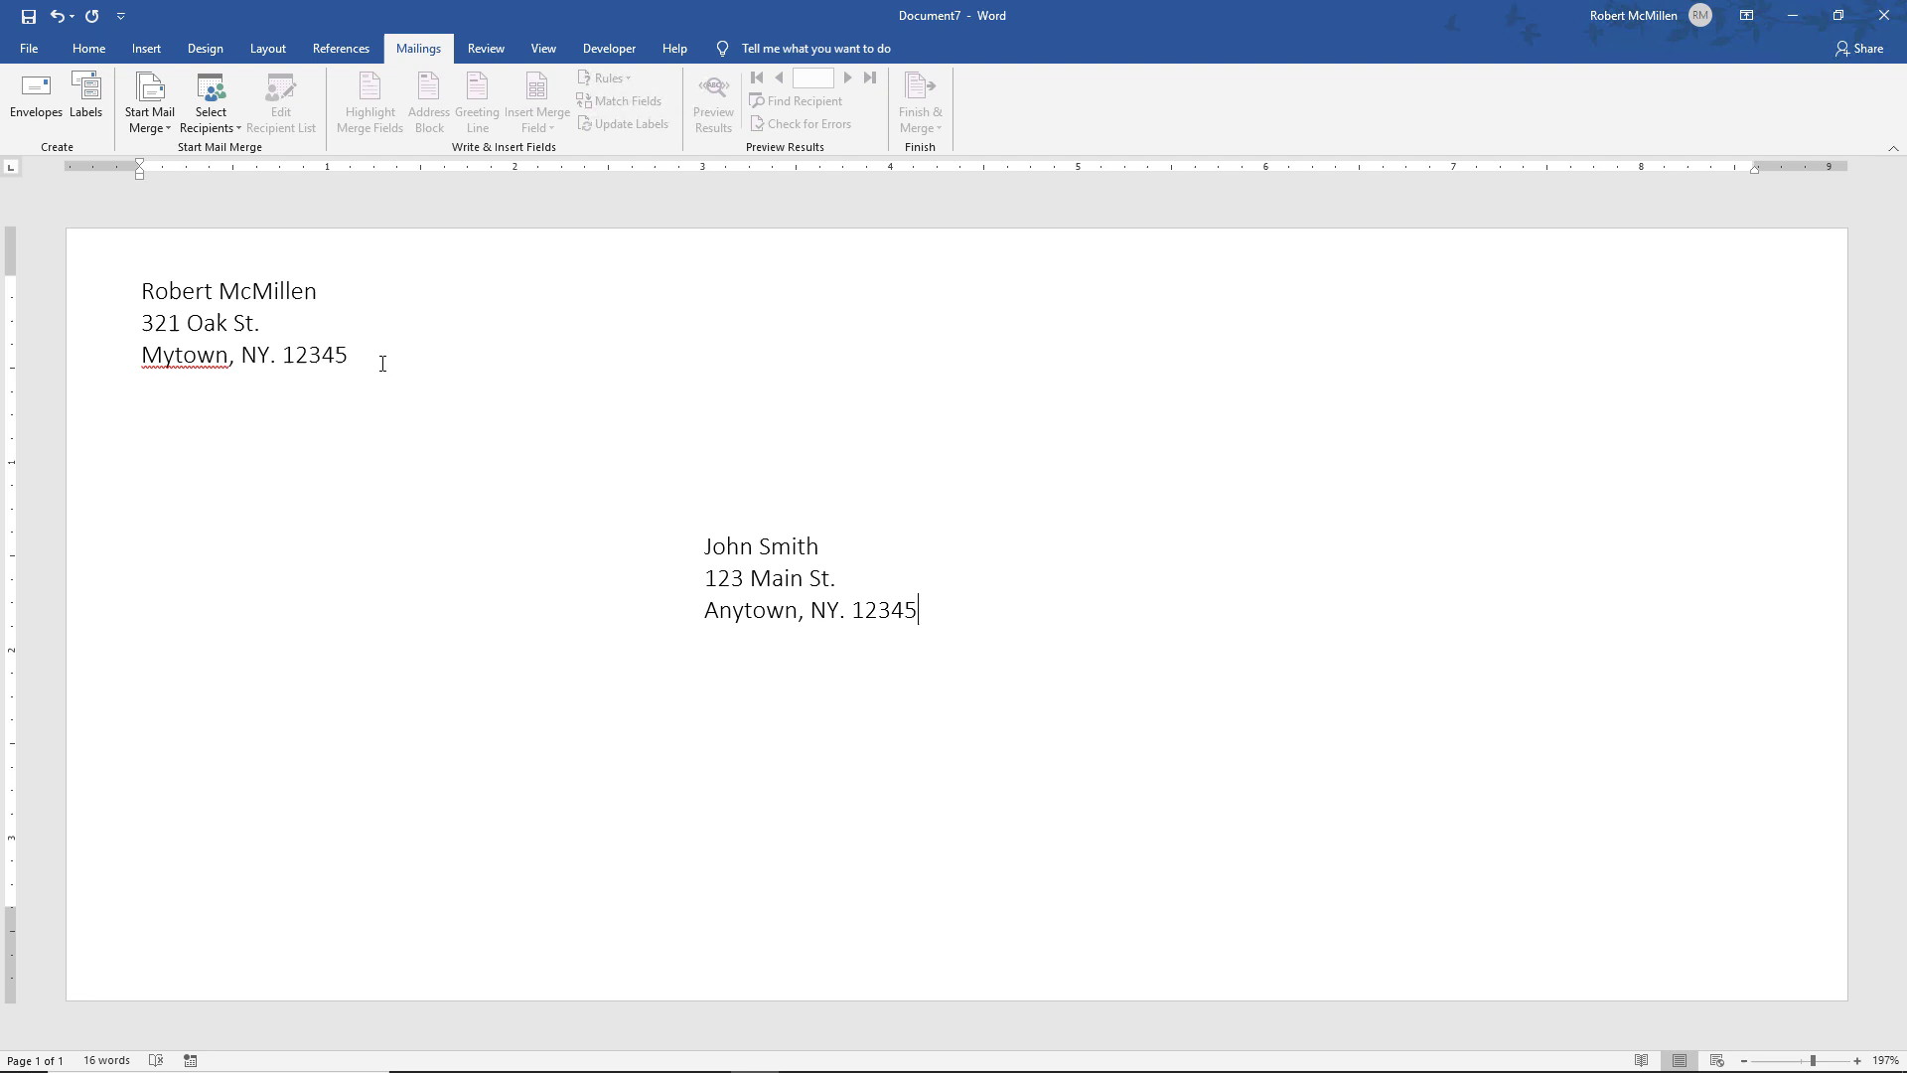
Import the Outlook Contacts folder as the merge recipient list
left_click(212, 127)
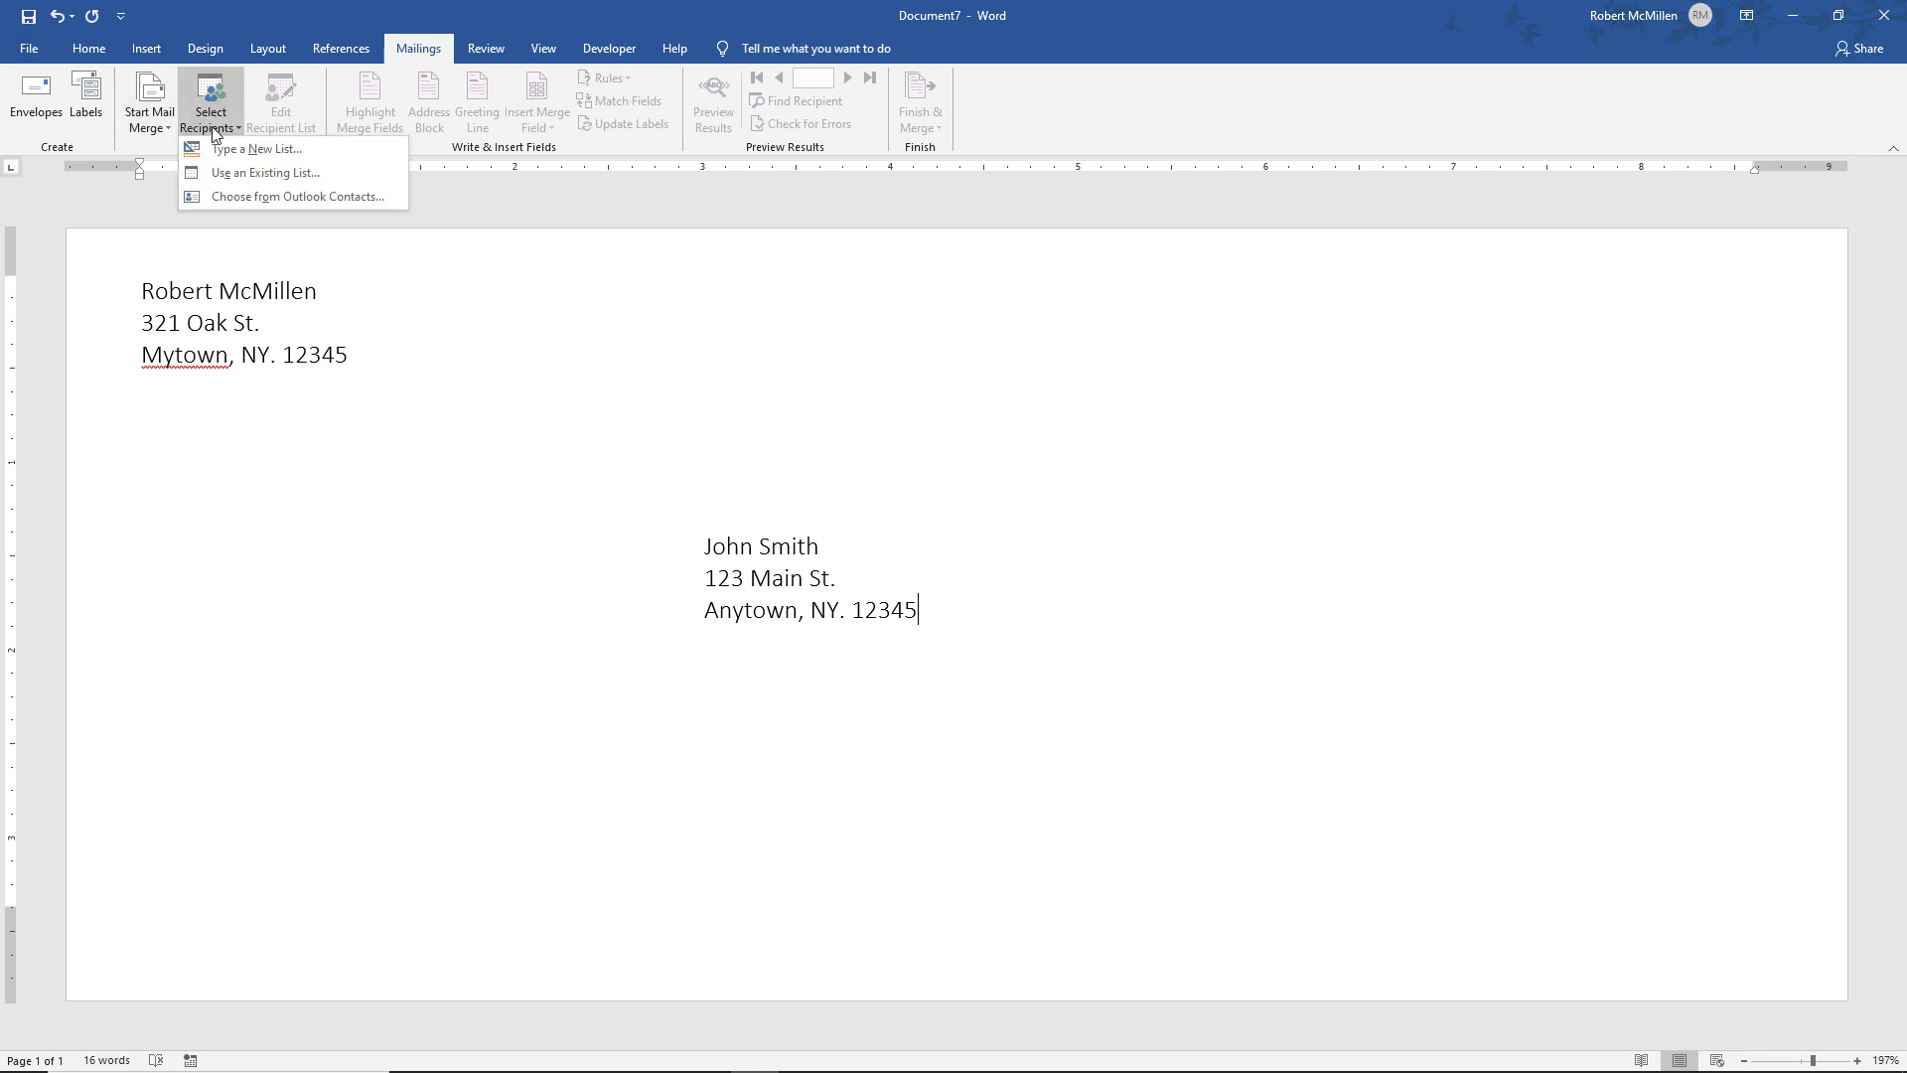
left_click(236, 194)
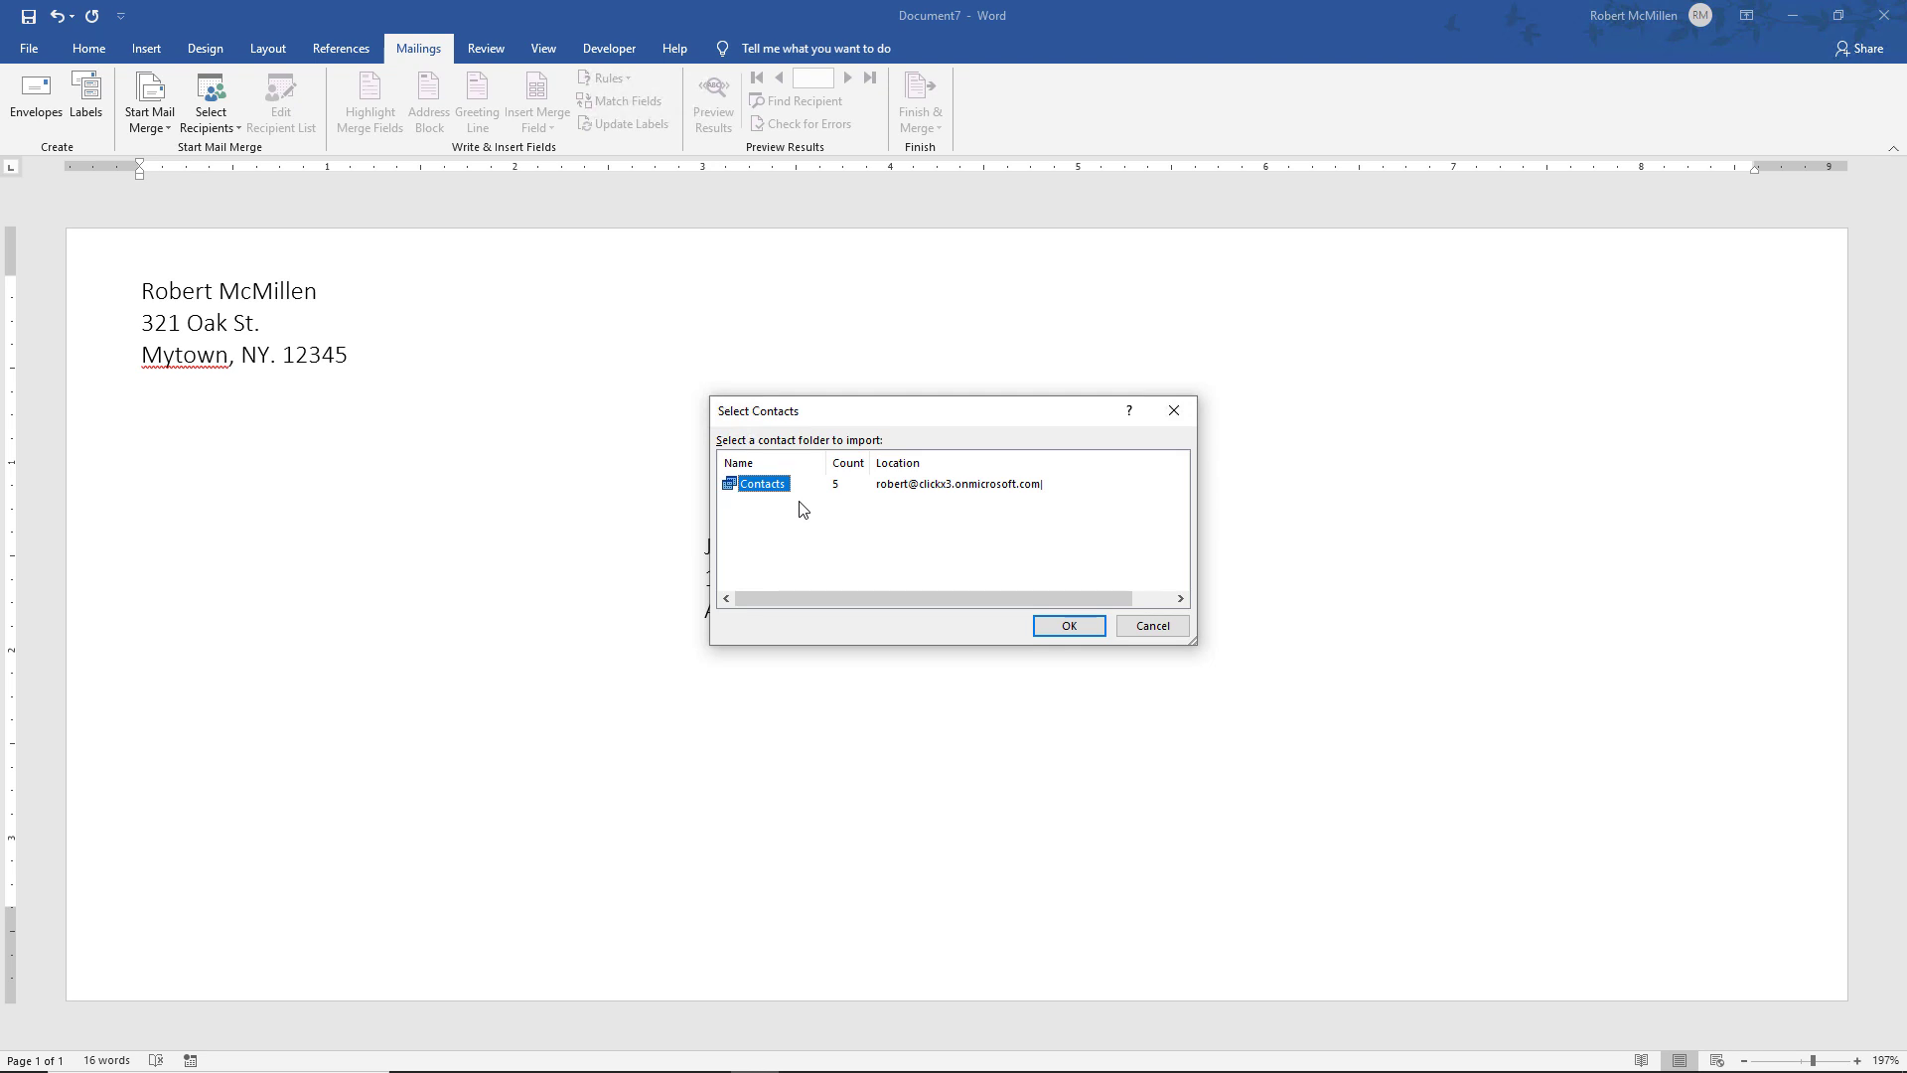
left_click(1055, 628)
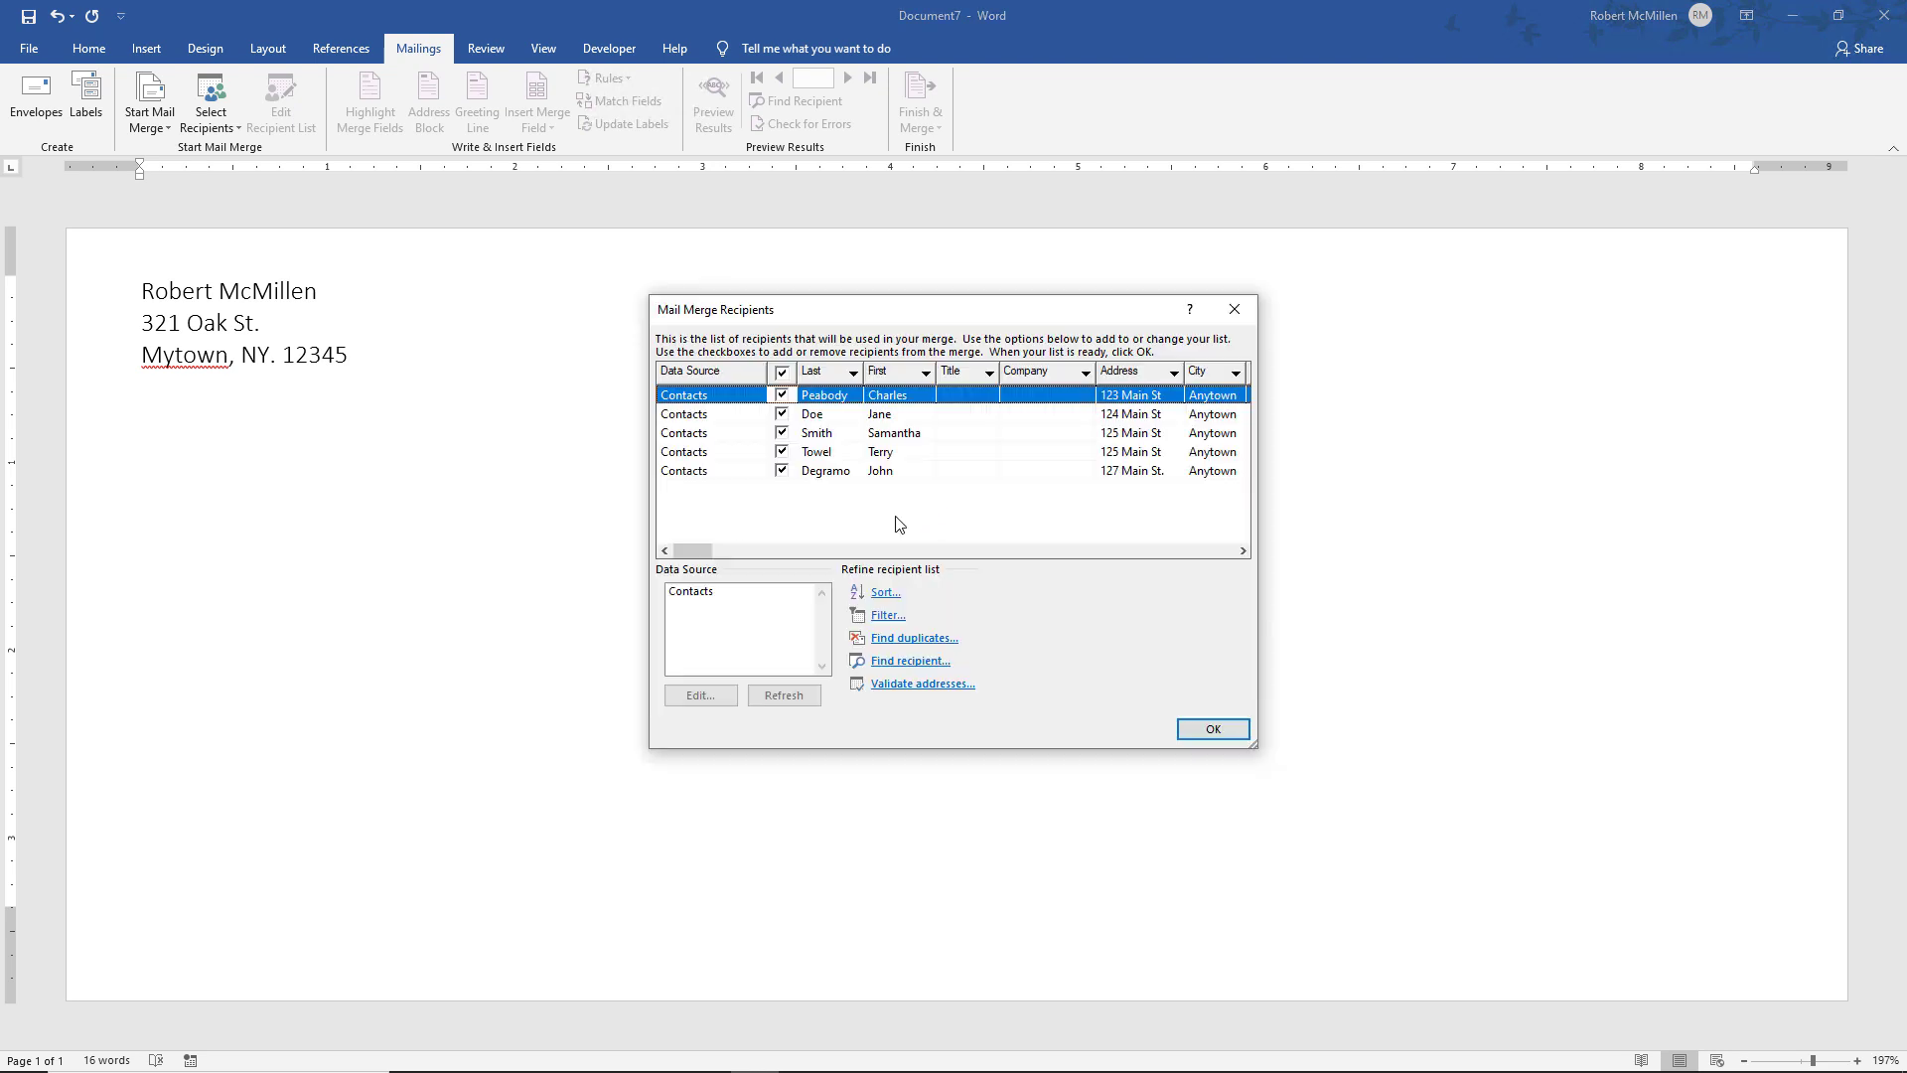
Keep all five recipients checked, confirm Find duplicates finds none, and accept the list
left_click(783, 374)
left_click(783, 373)
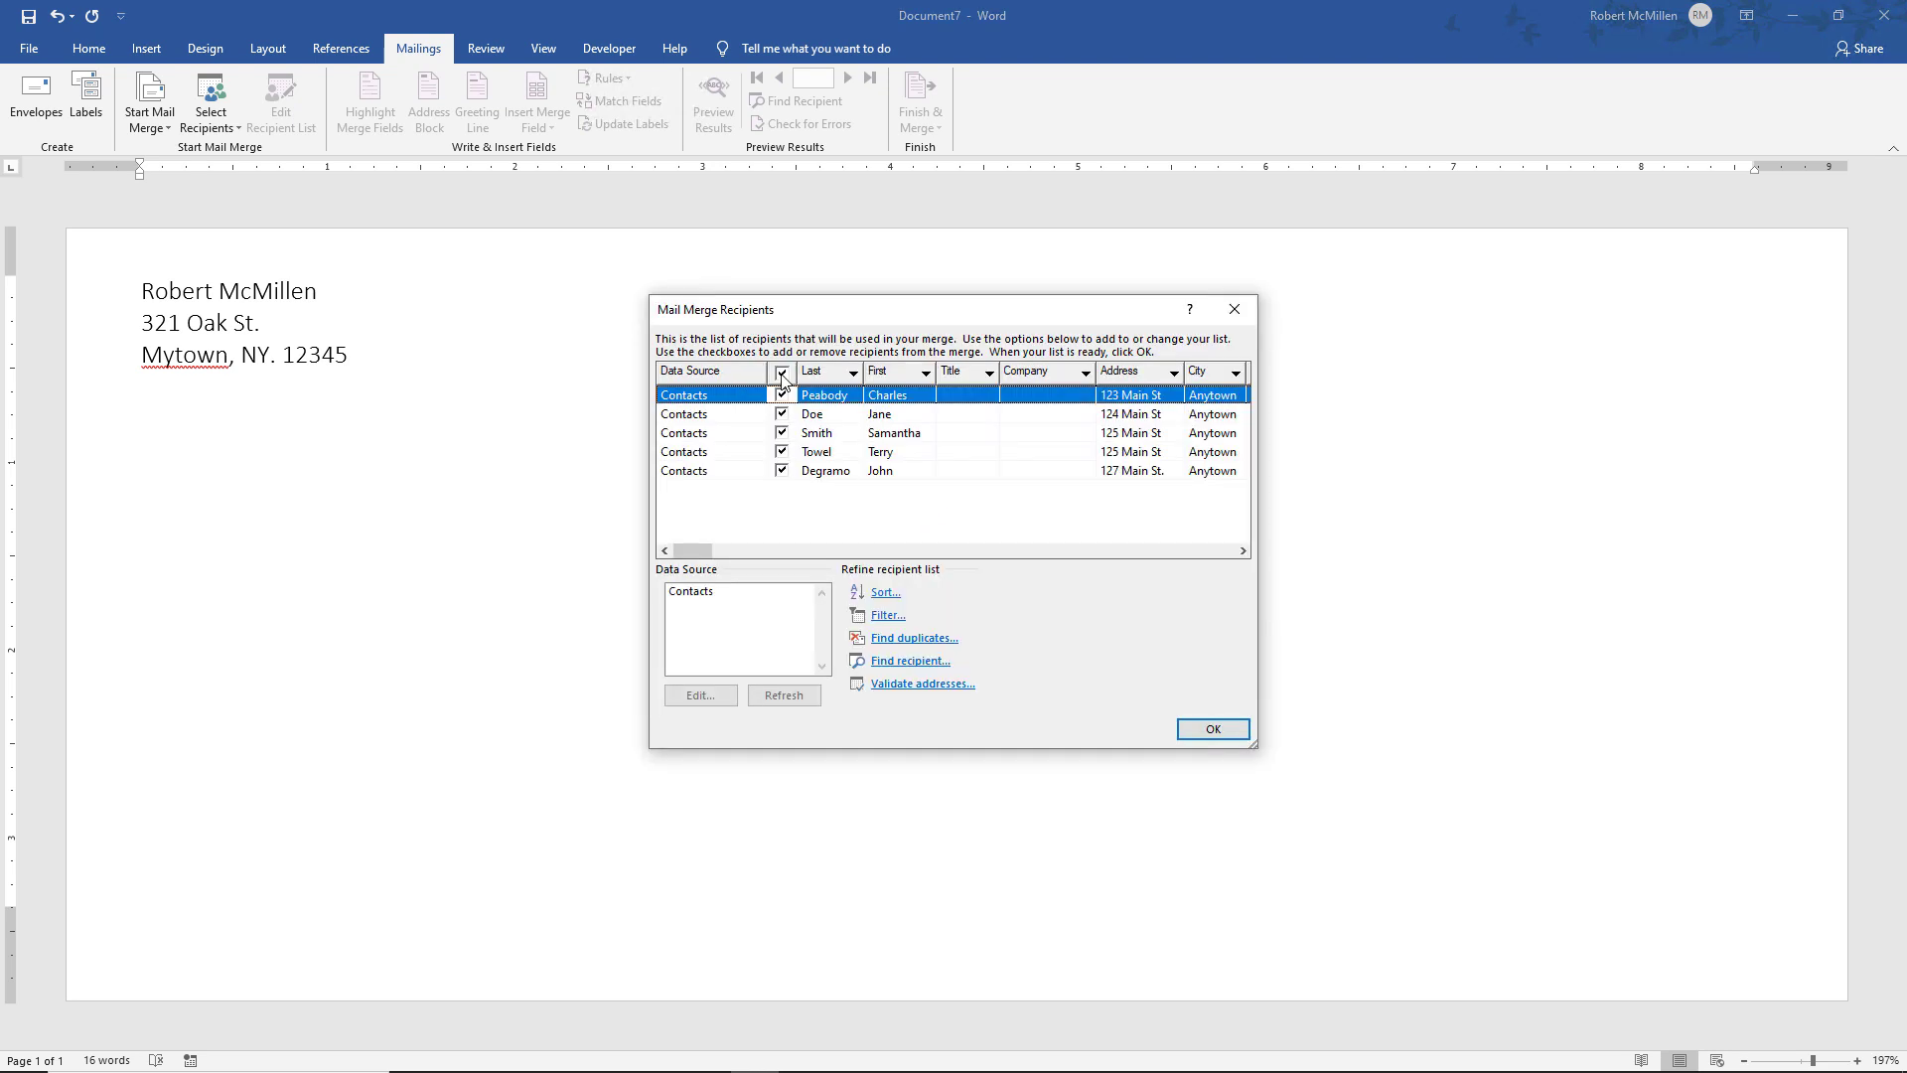
left_click(782, 472)
left_click(782, 472)
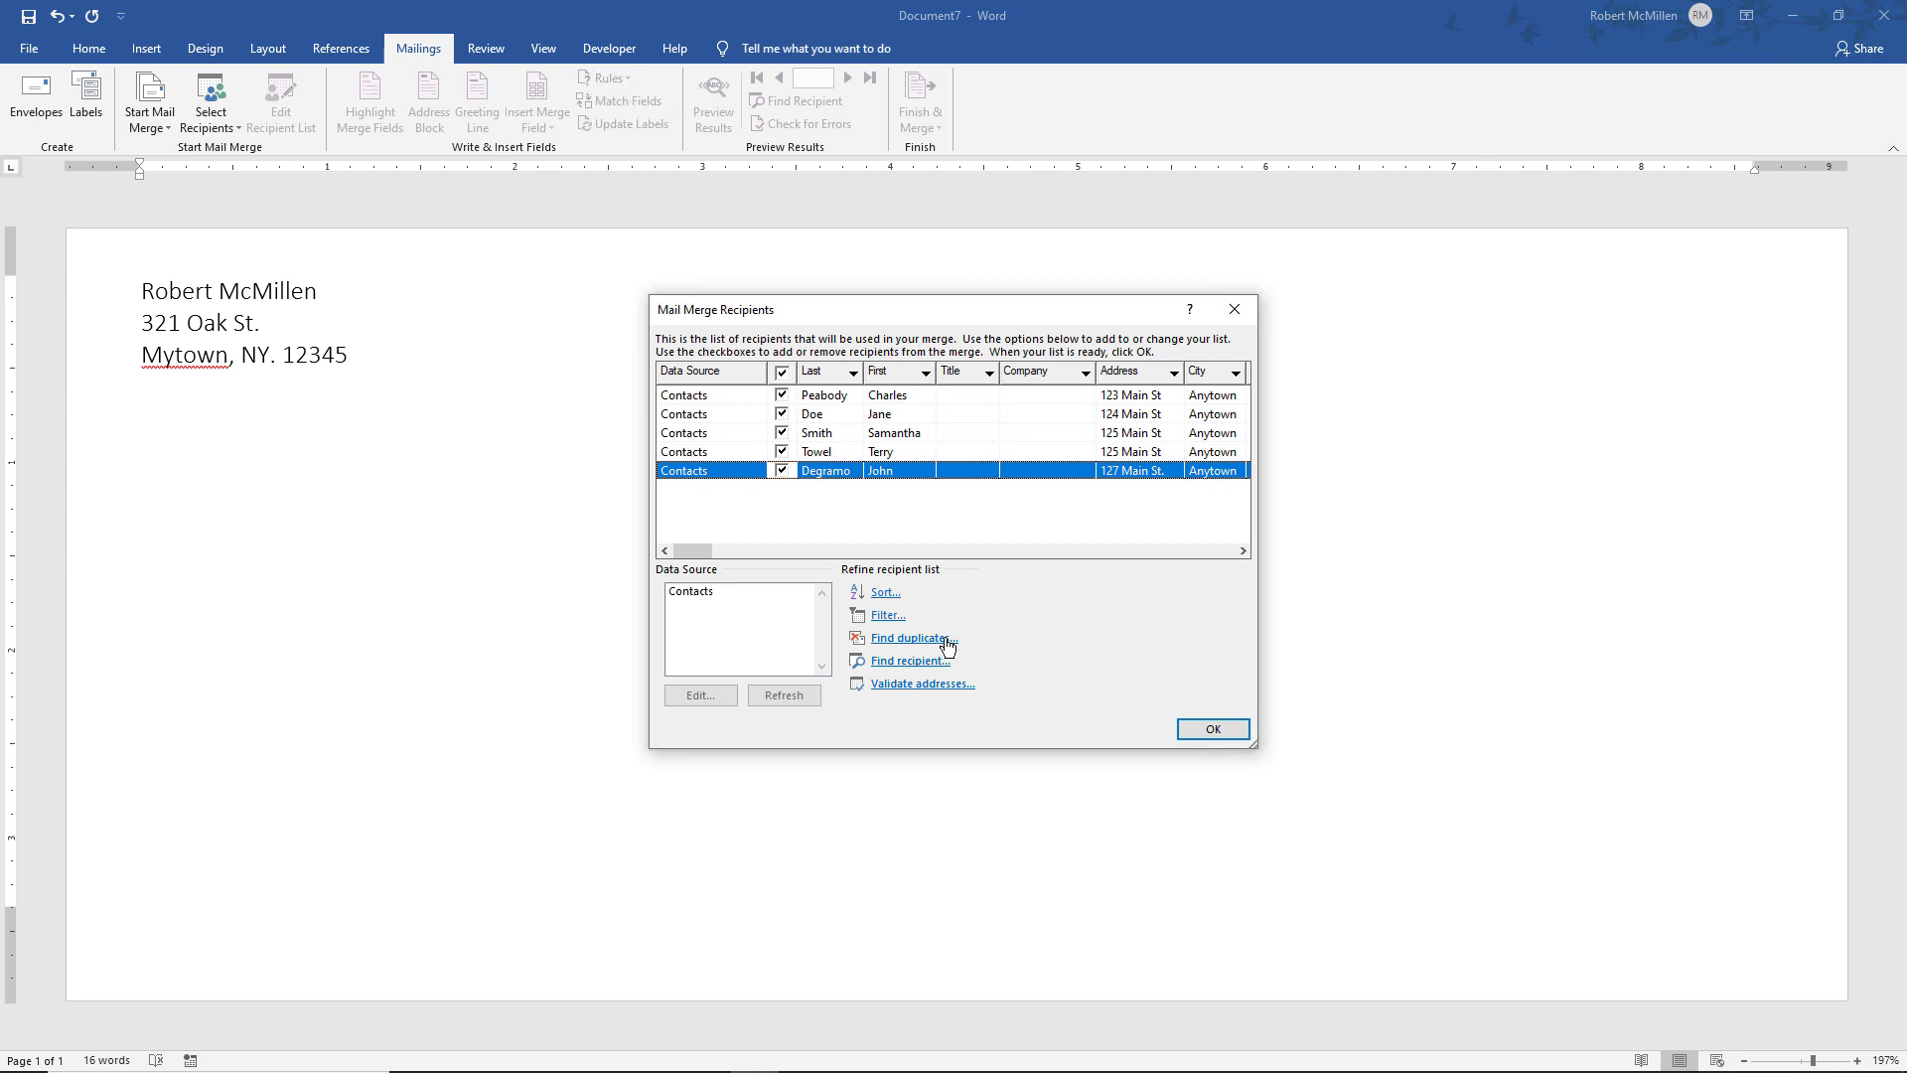
left_click(942, 639)
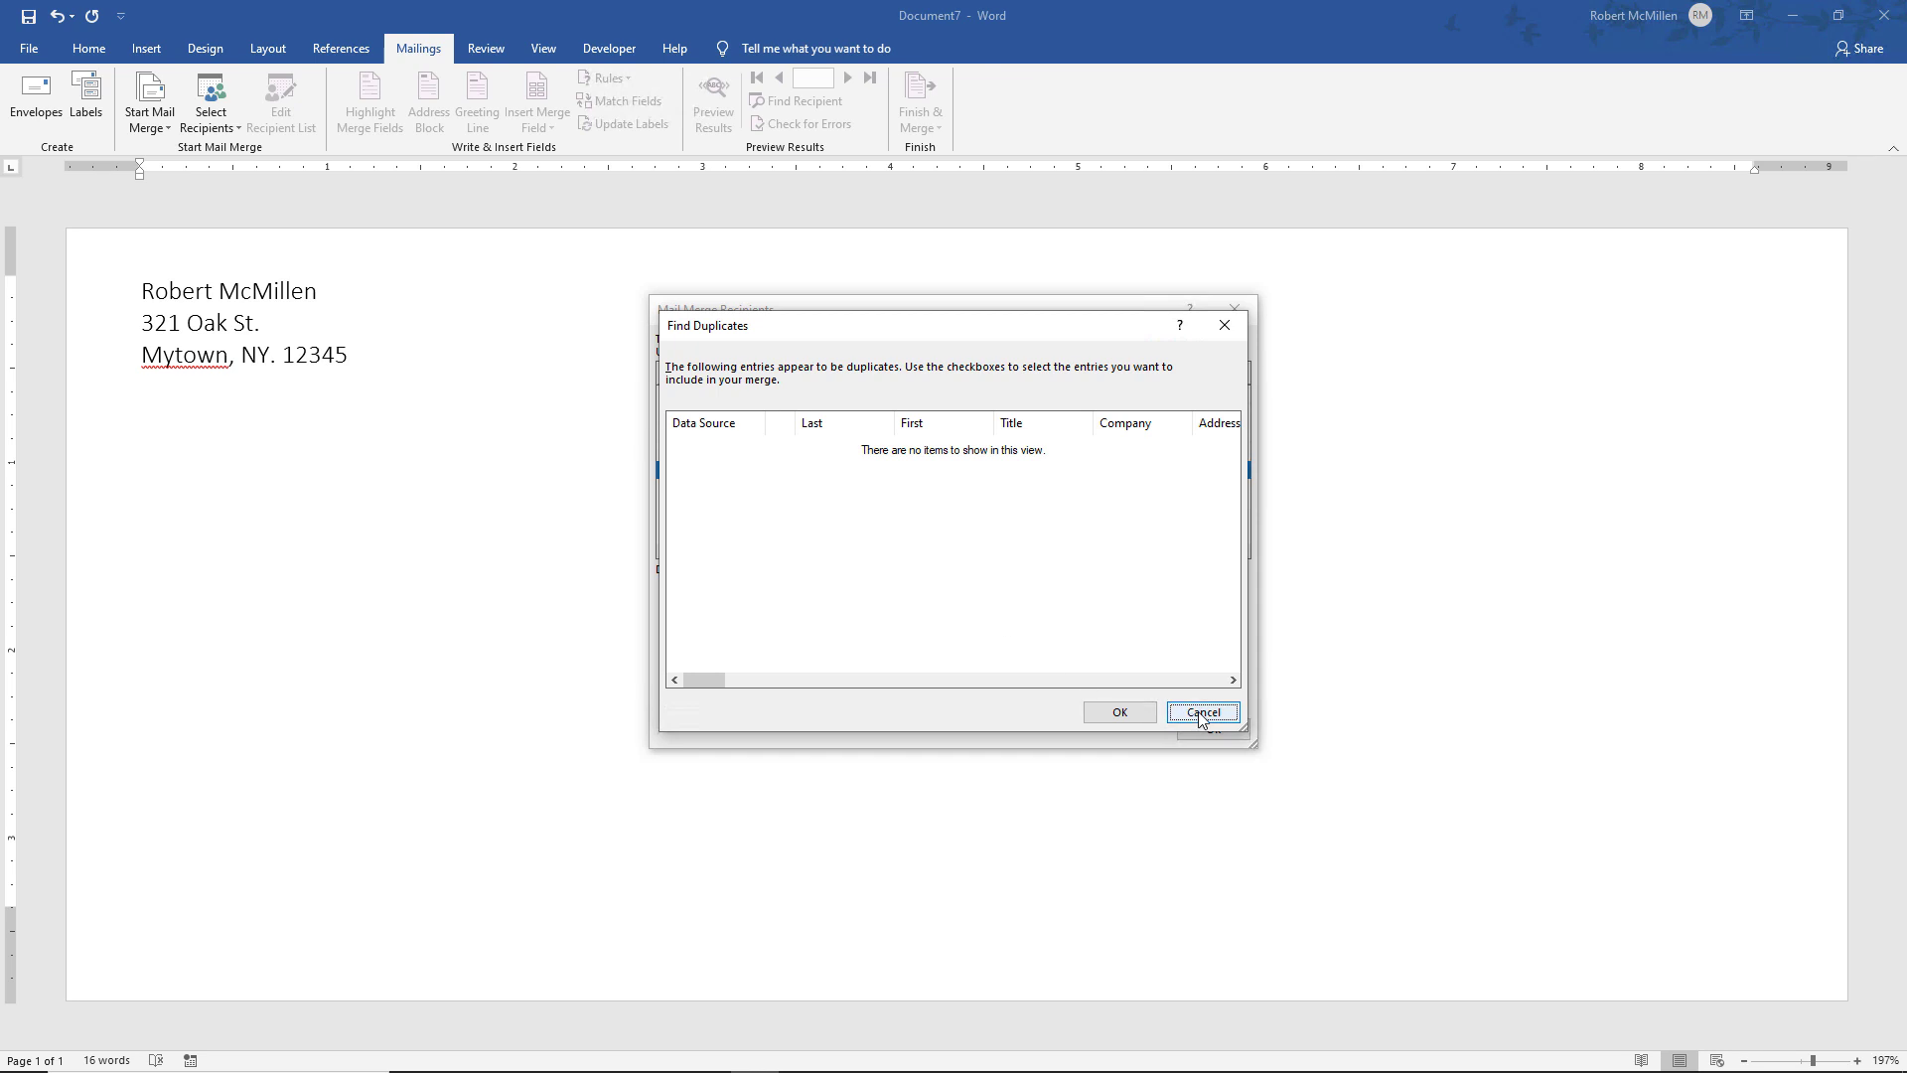
left_click(1202, 712)
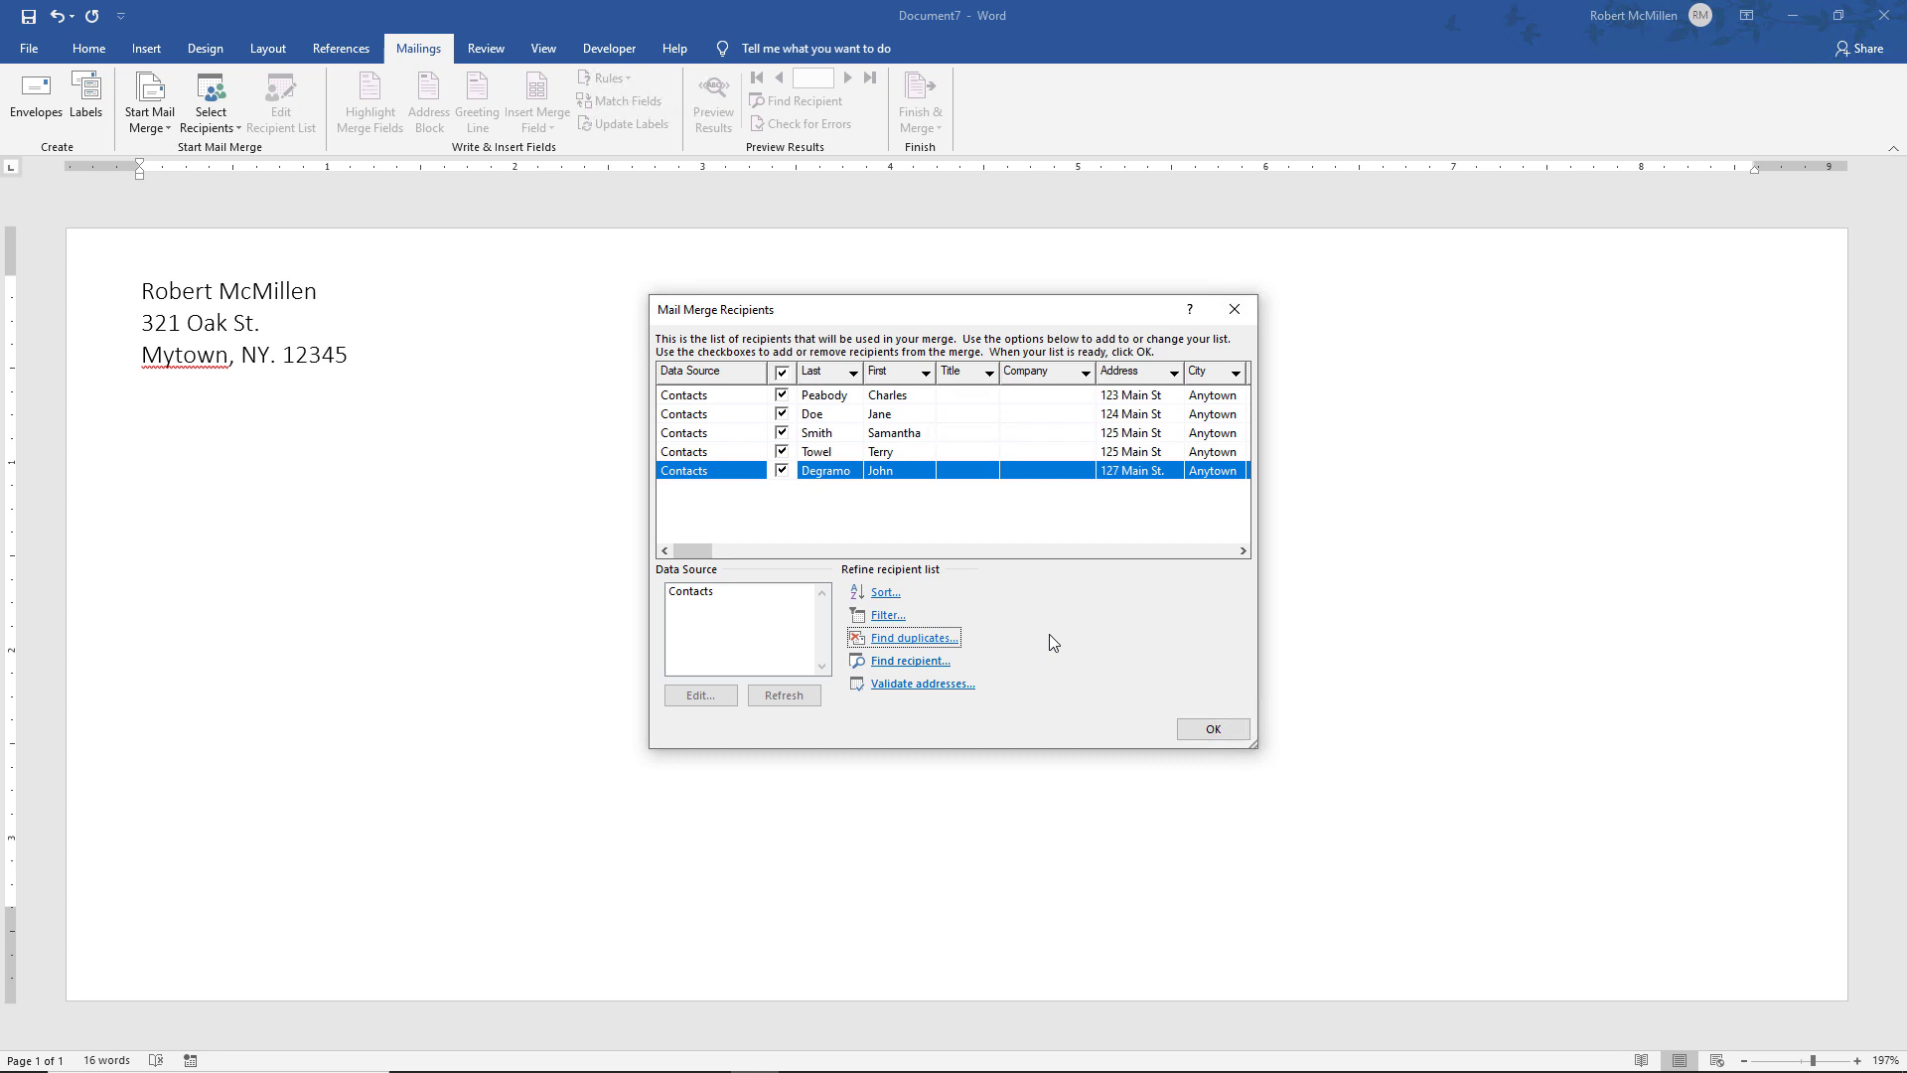
left_click(1210, 735)
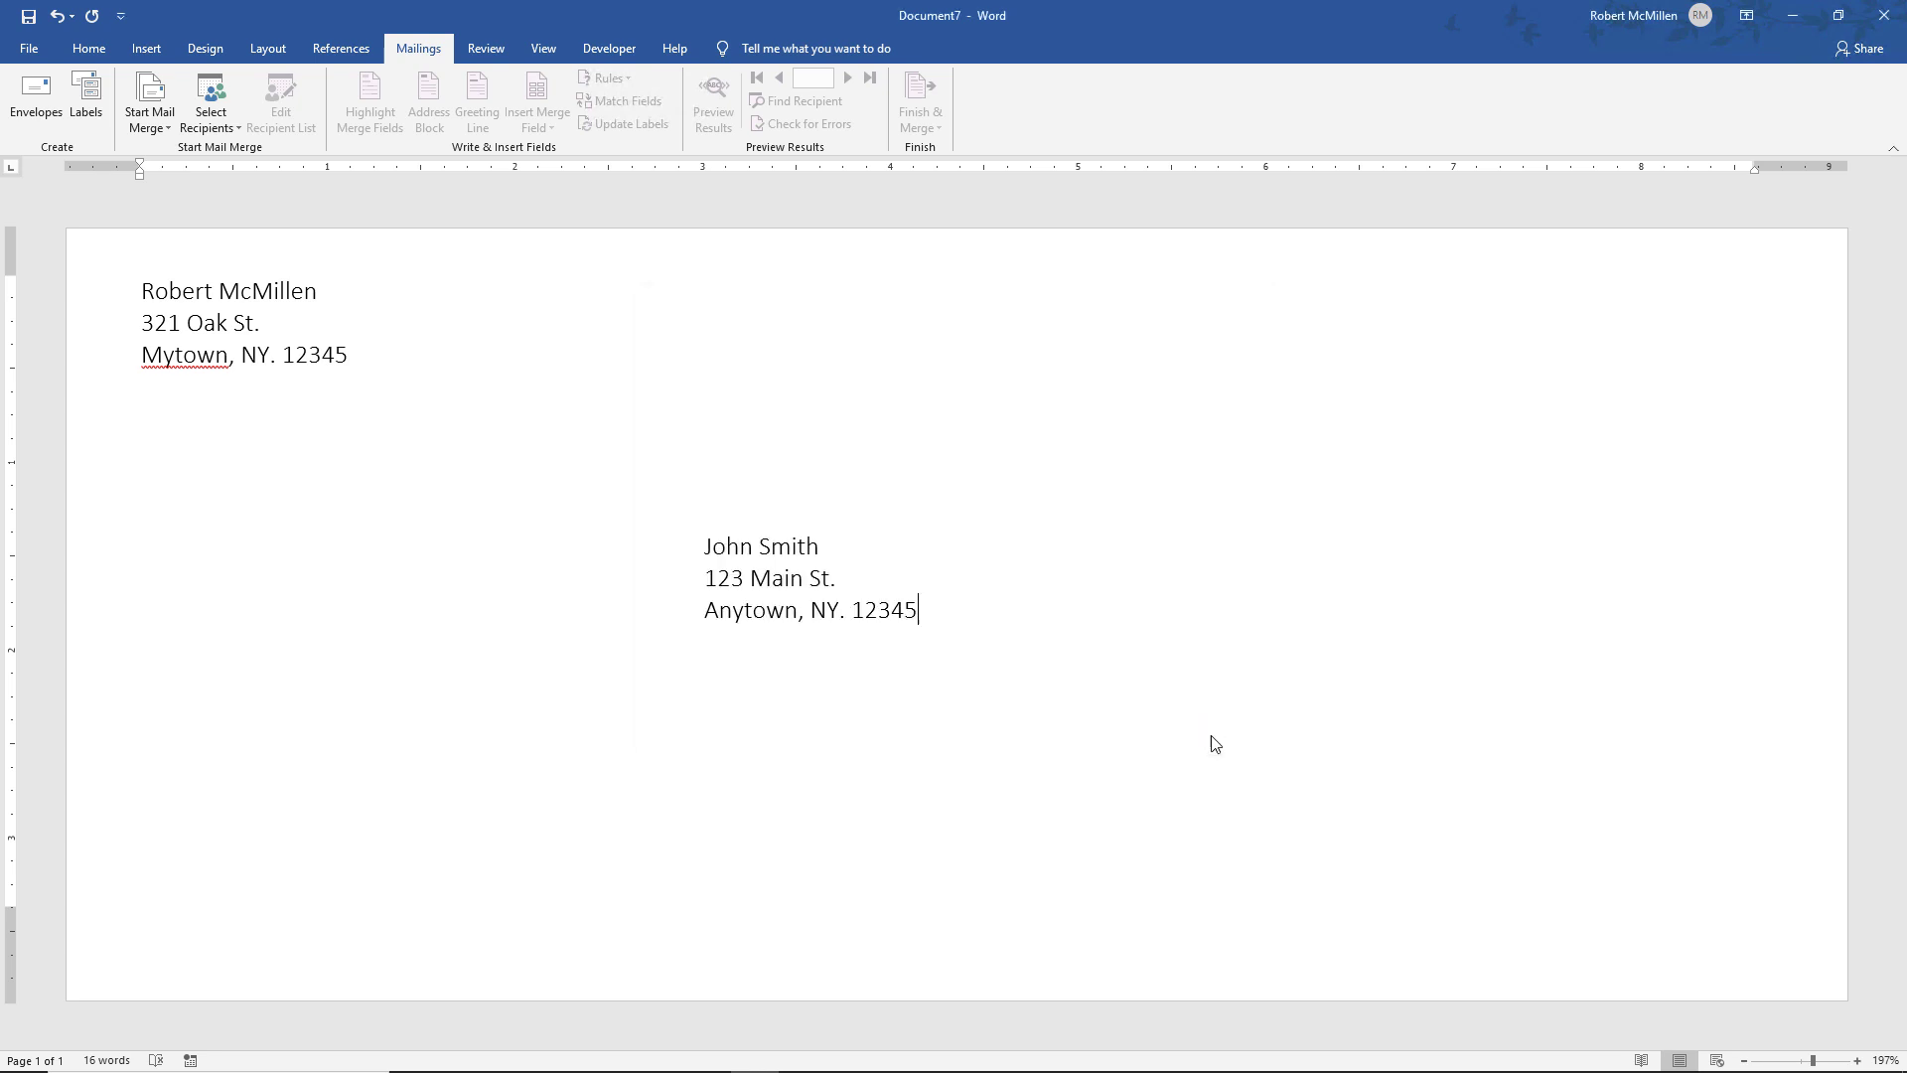
Replace the placeholder recipient name with the «First» and «Last» merge fields
left_click(821, 546)
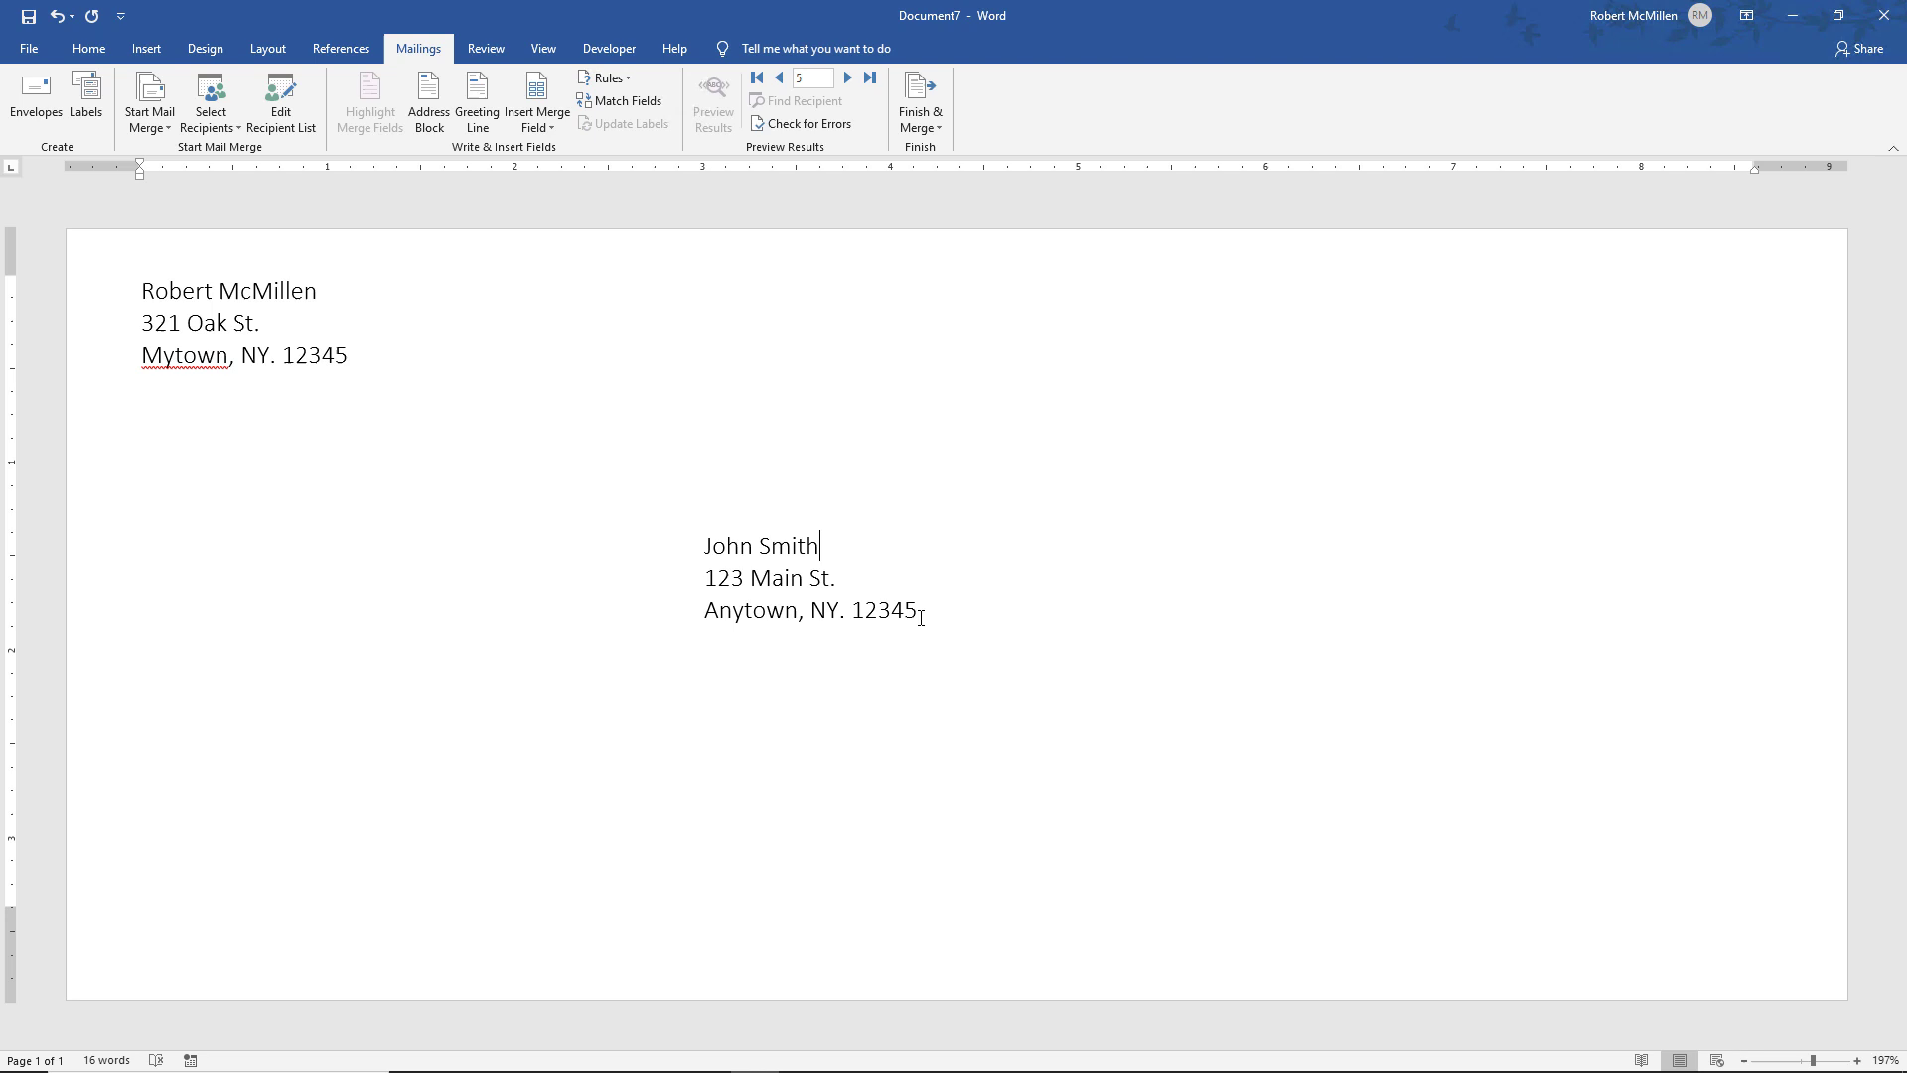
left_click_drag(700, 548, 750, 545)
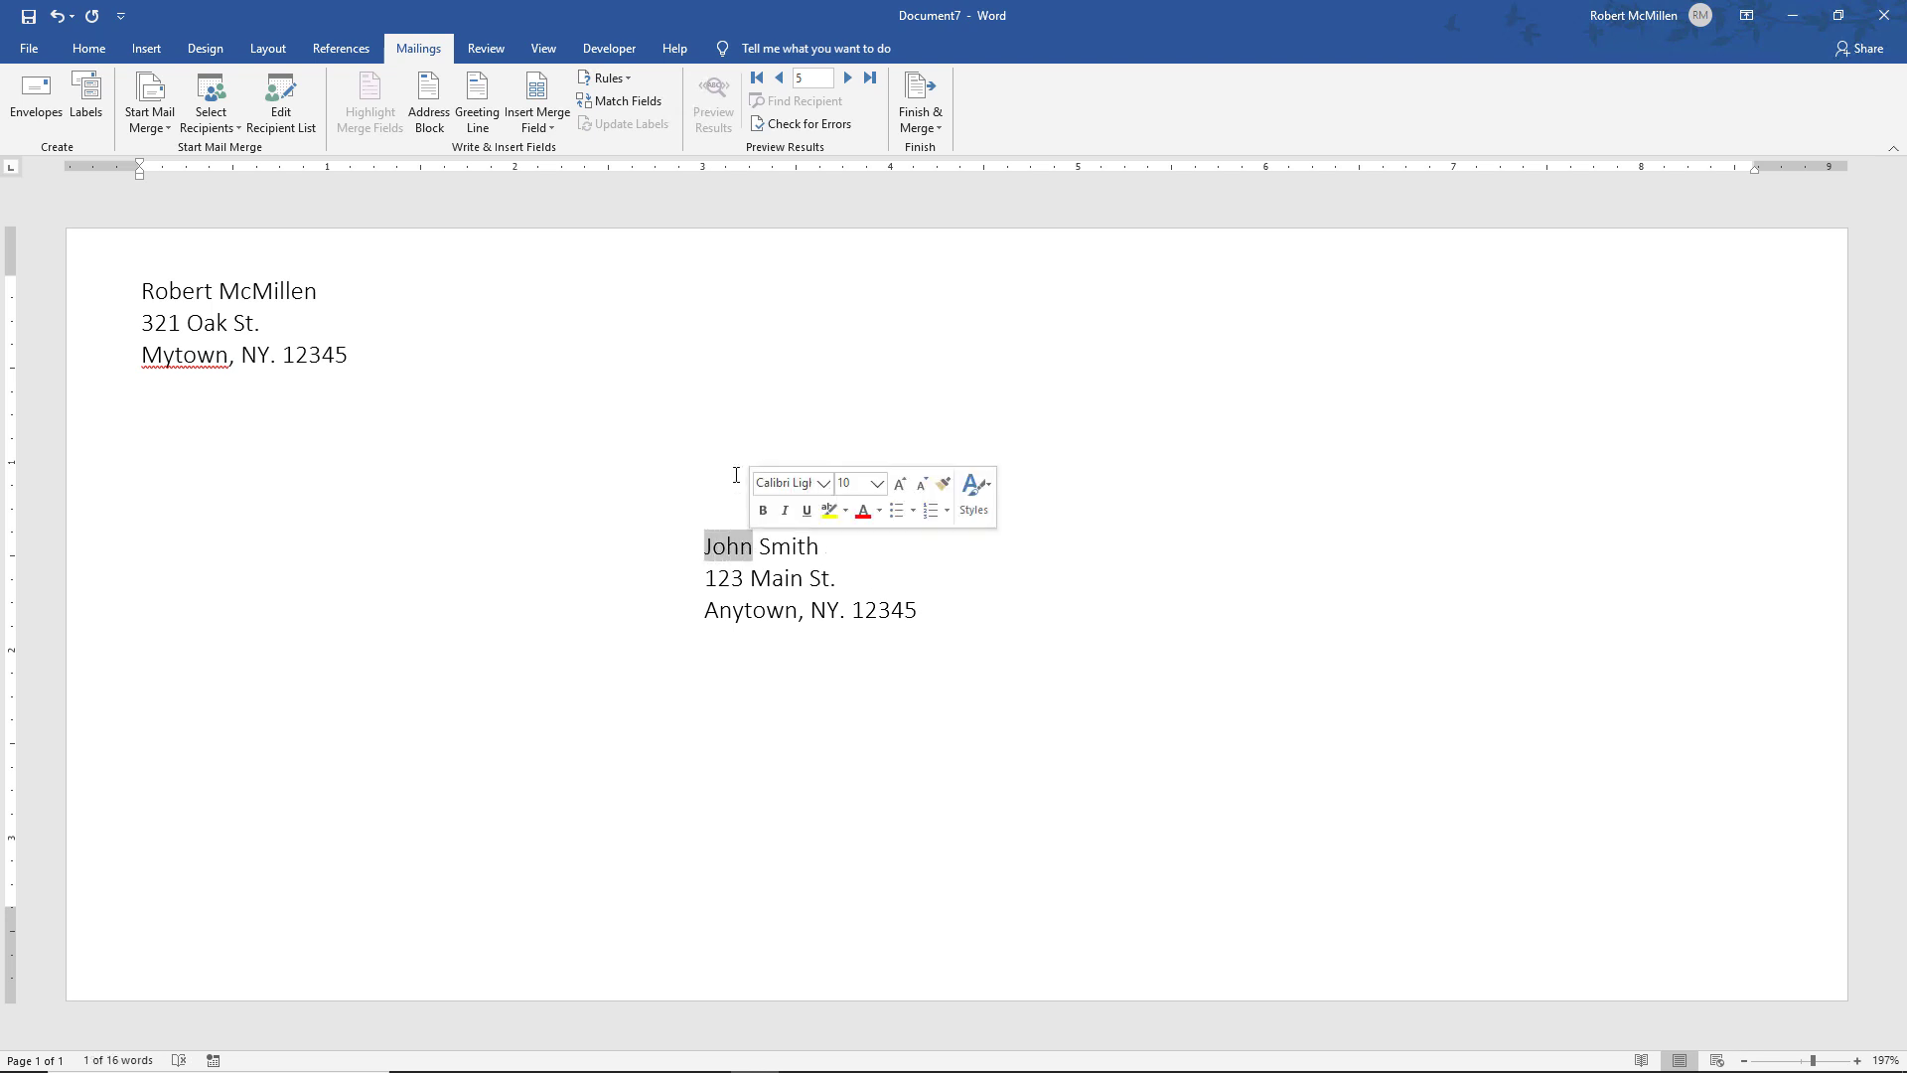
left_click(537, 129)
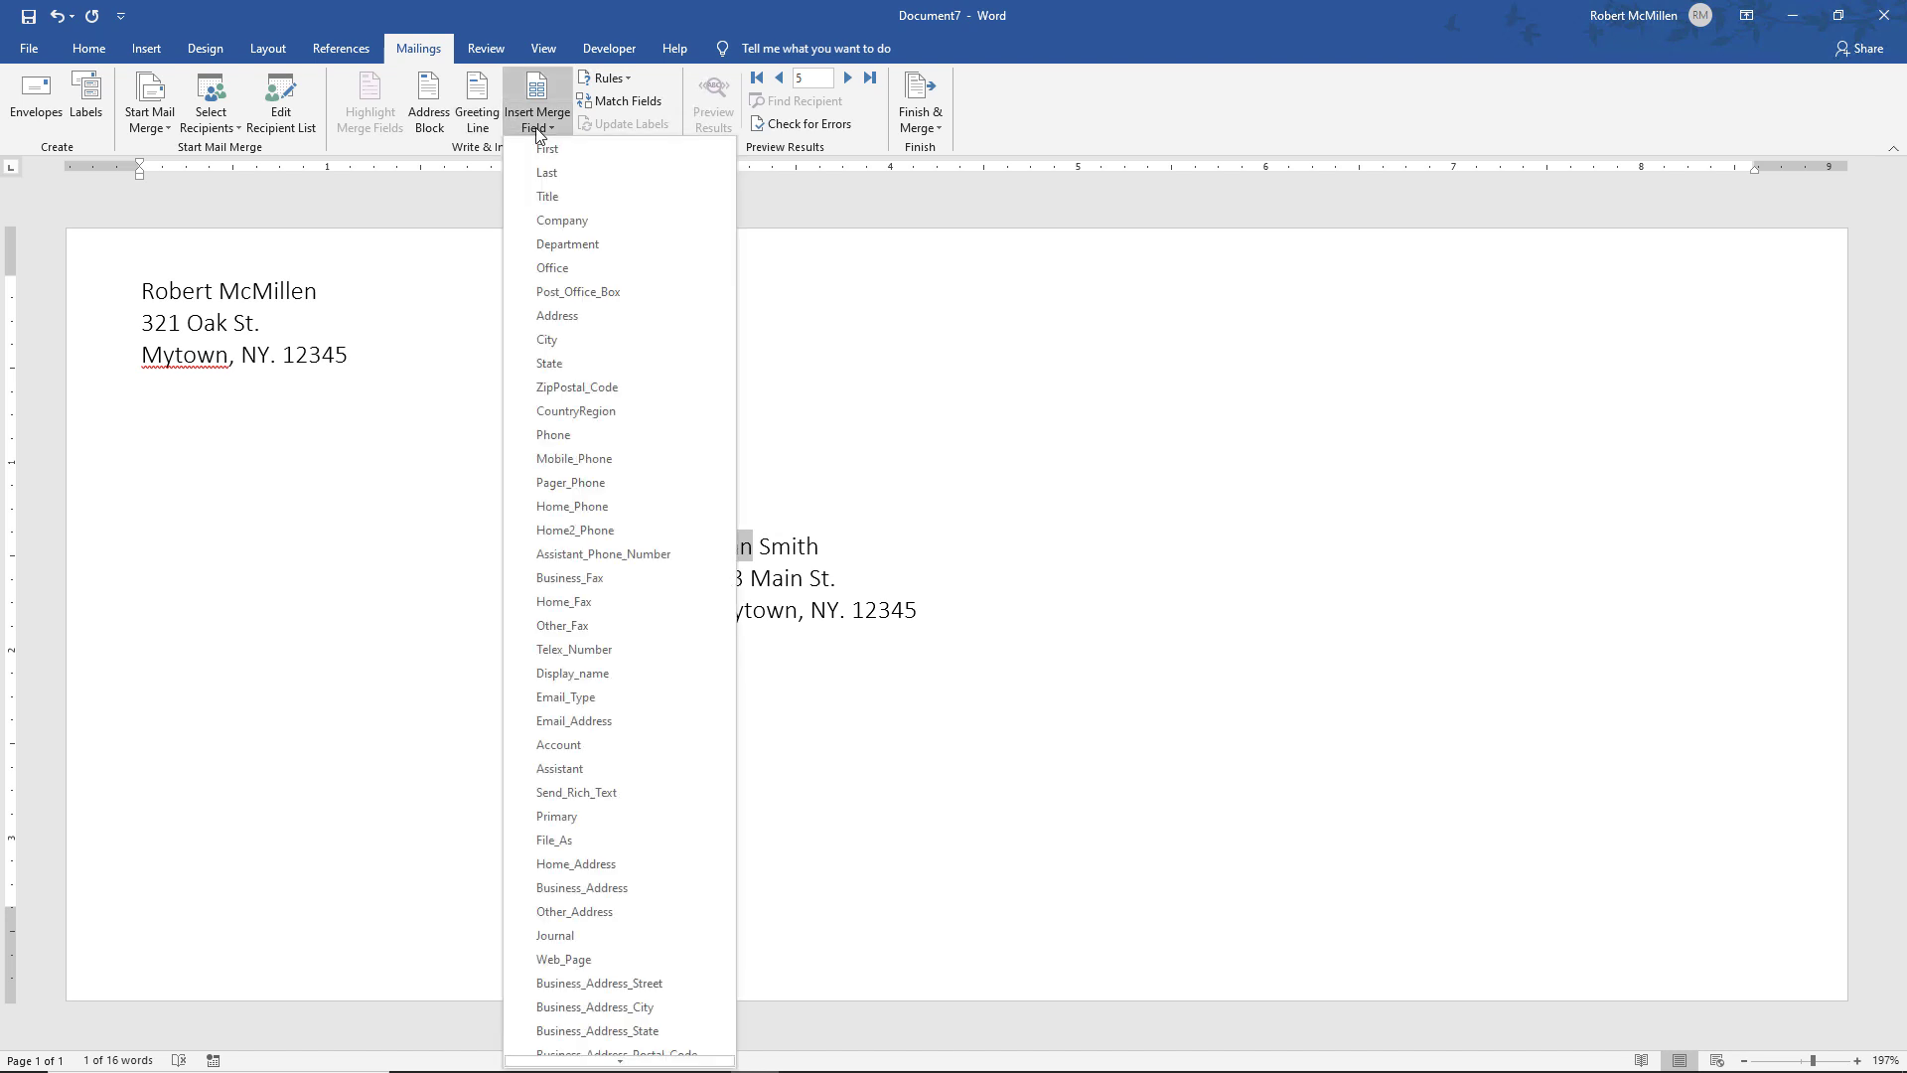
left_click(541, 148)
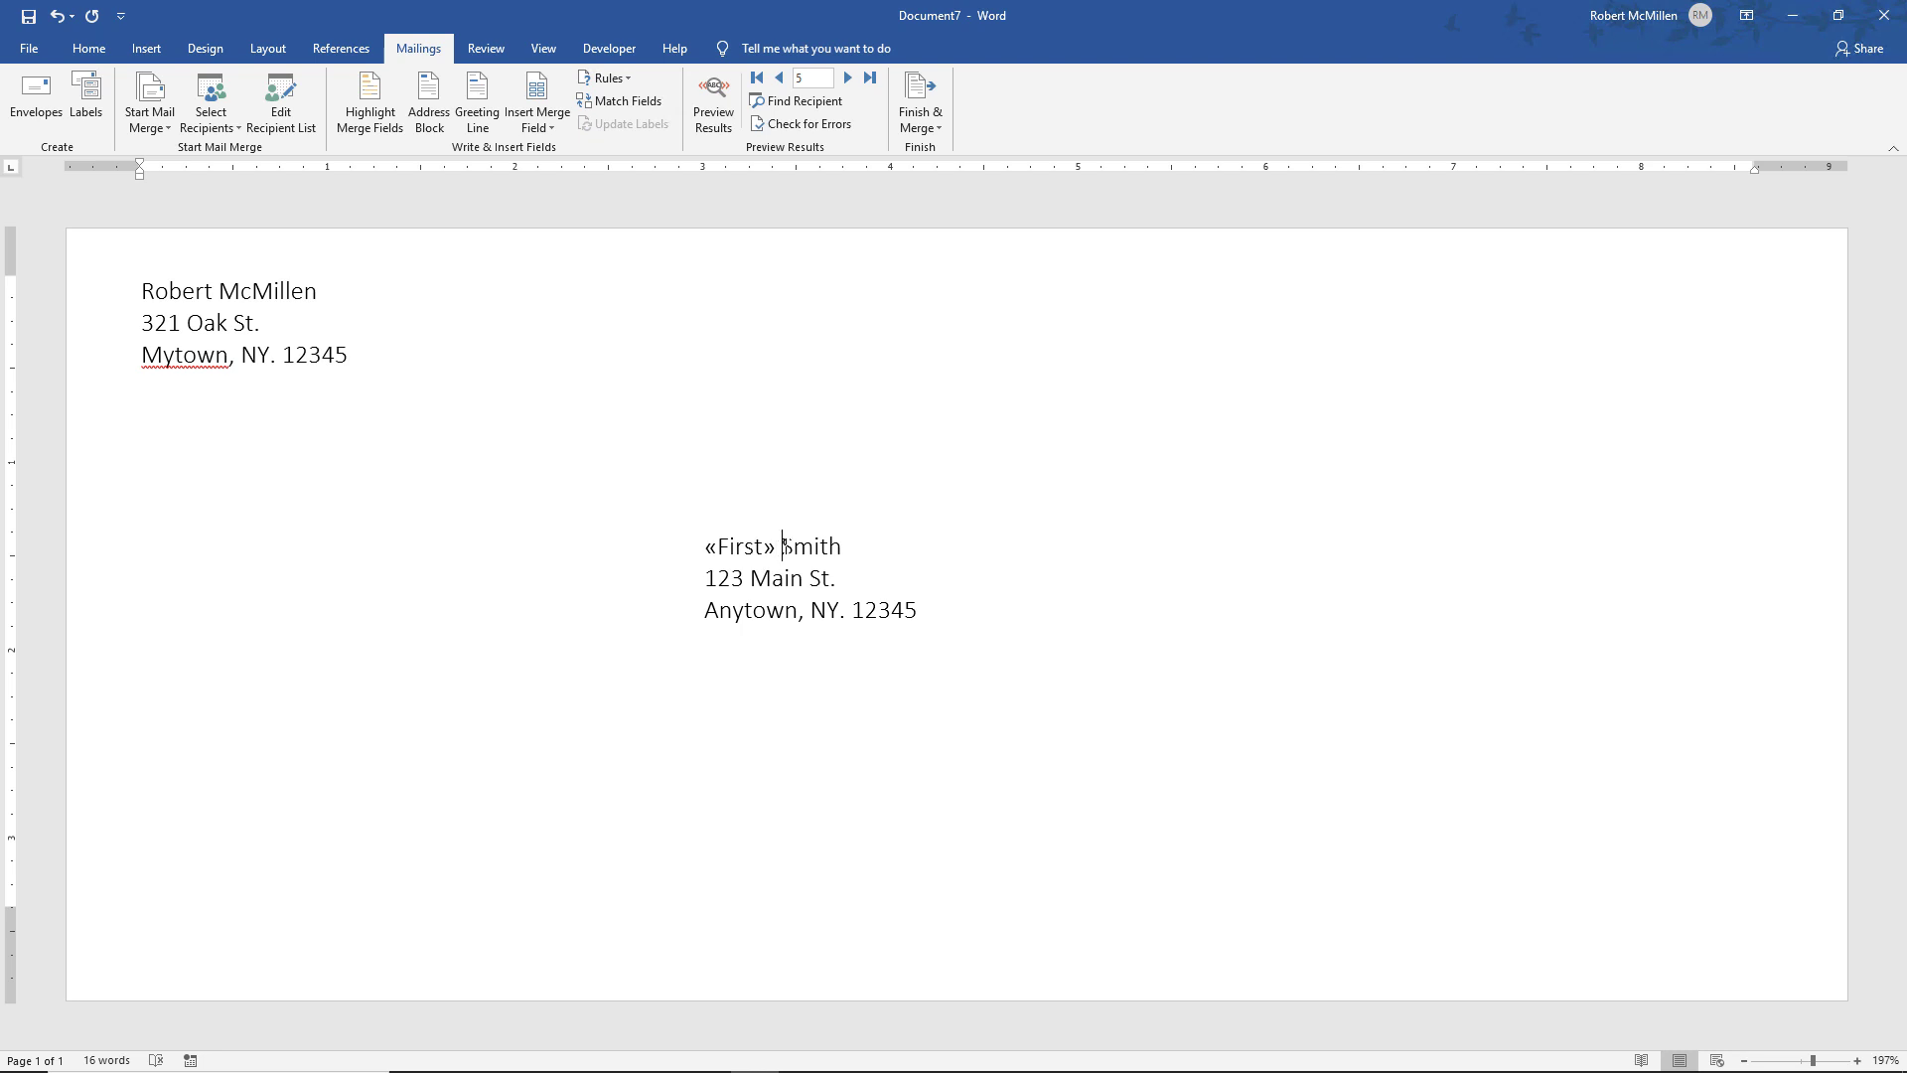
left_click_drag(783, 545, 845, 545)
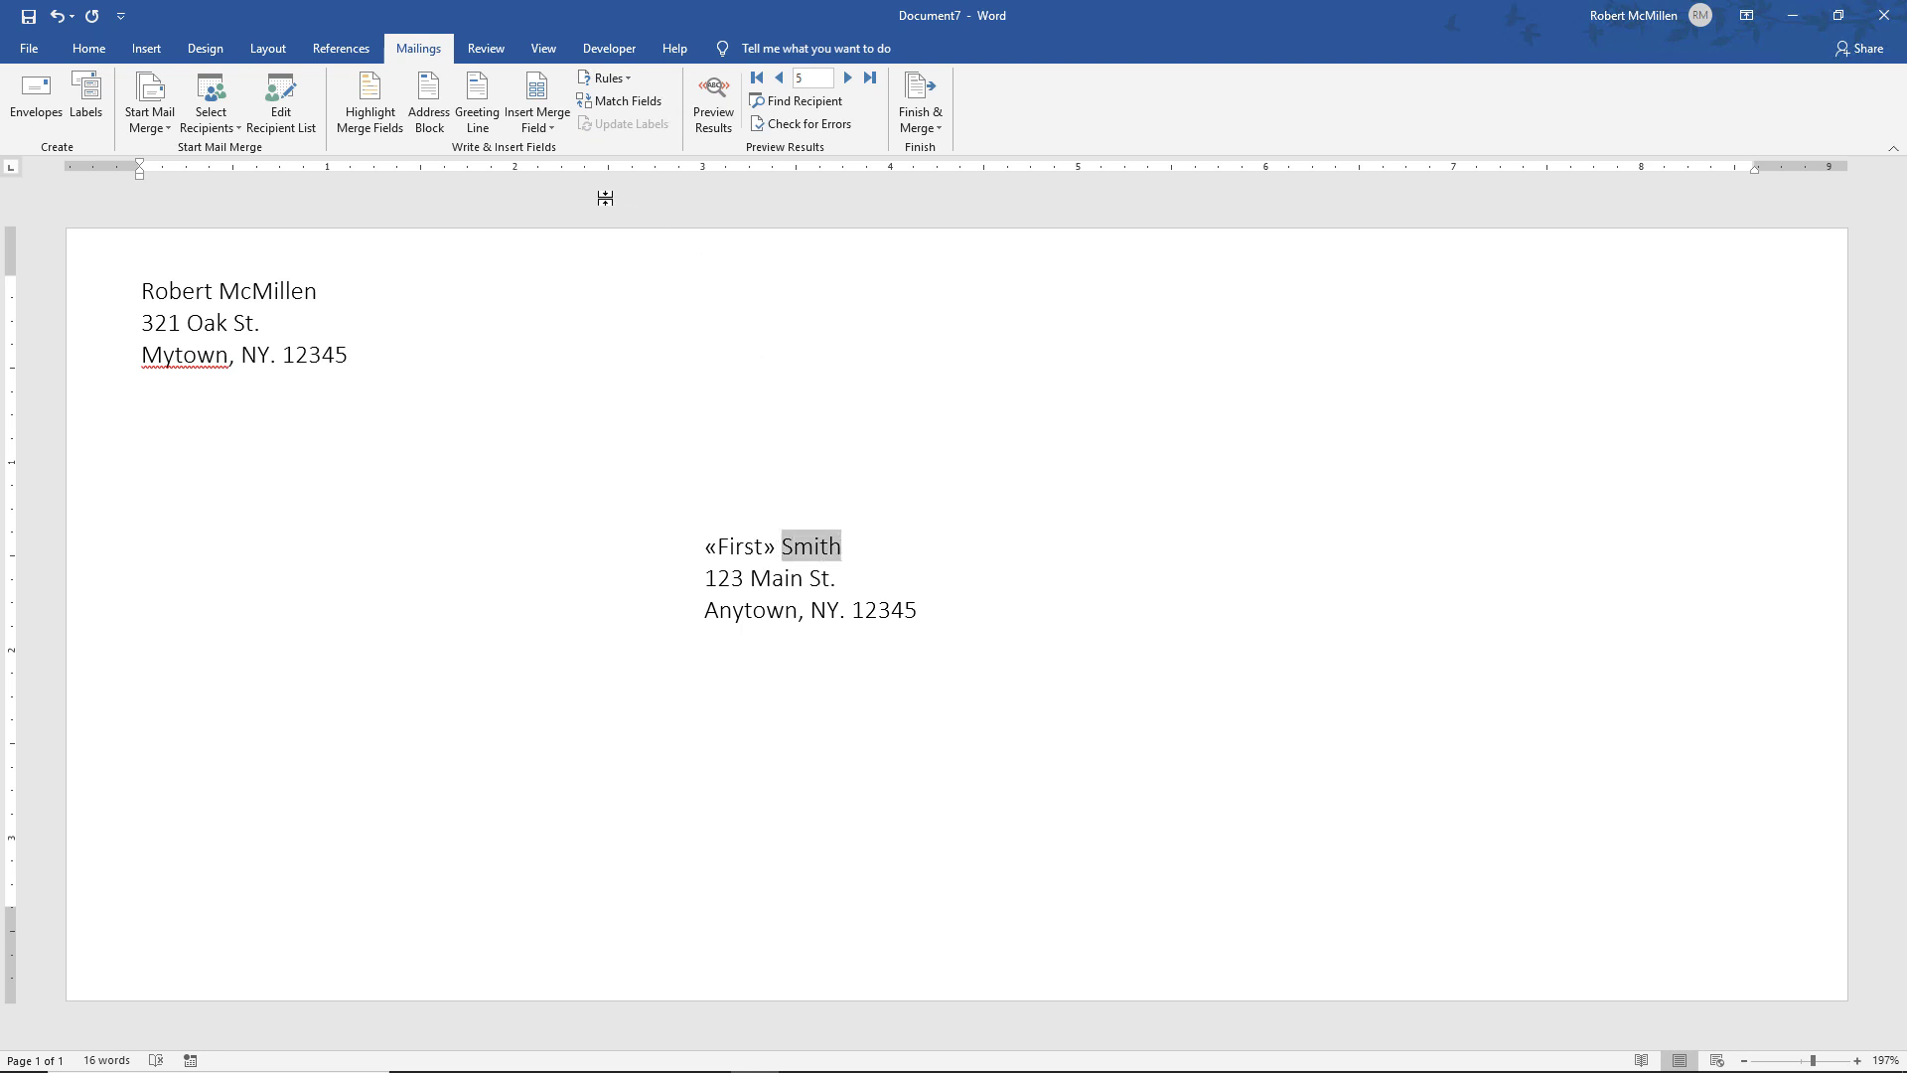
left_click(549, 129)
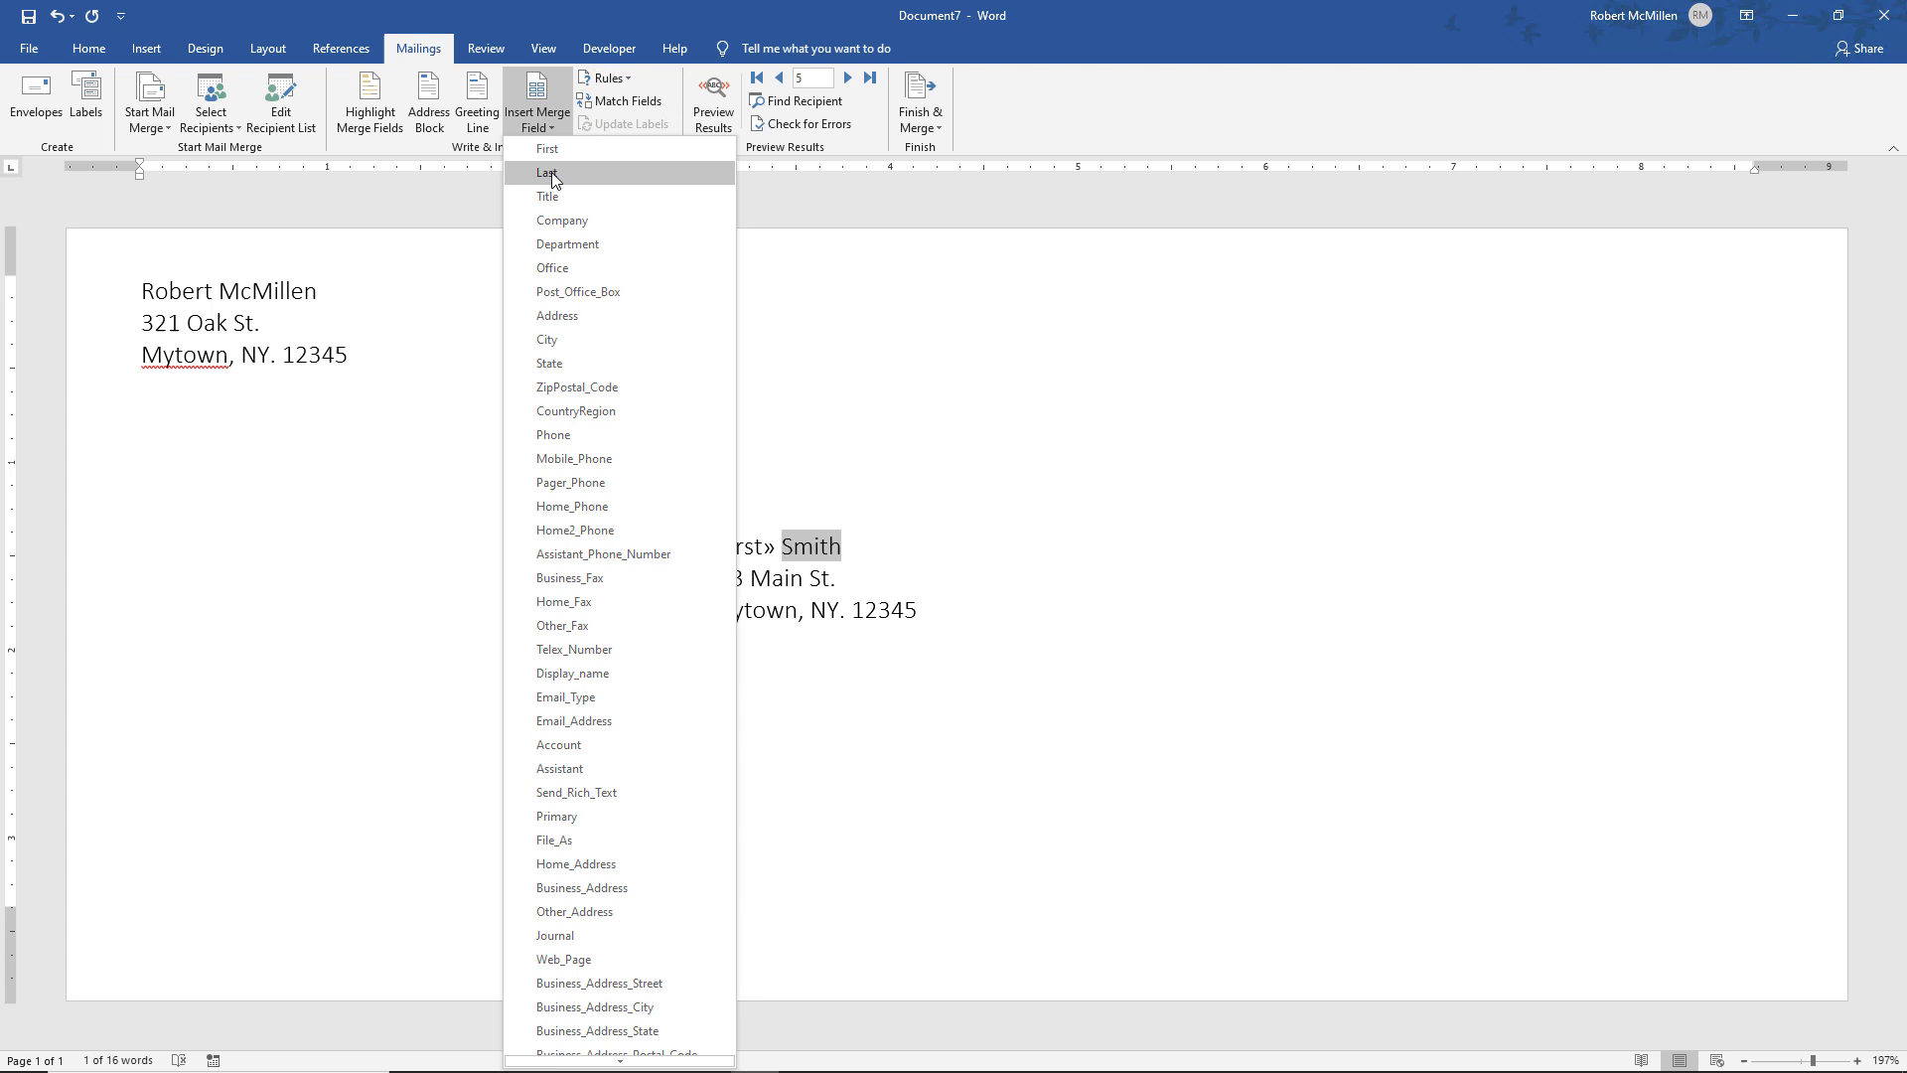
left_click(547, 173)
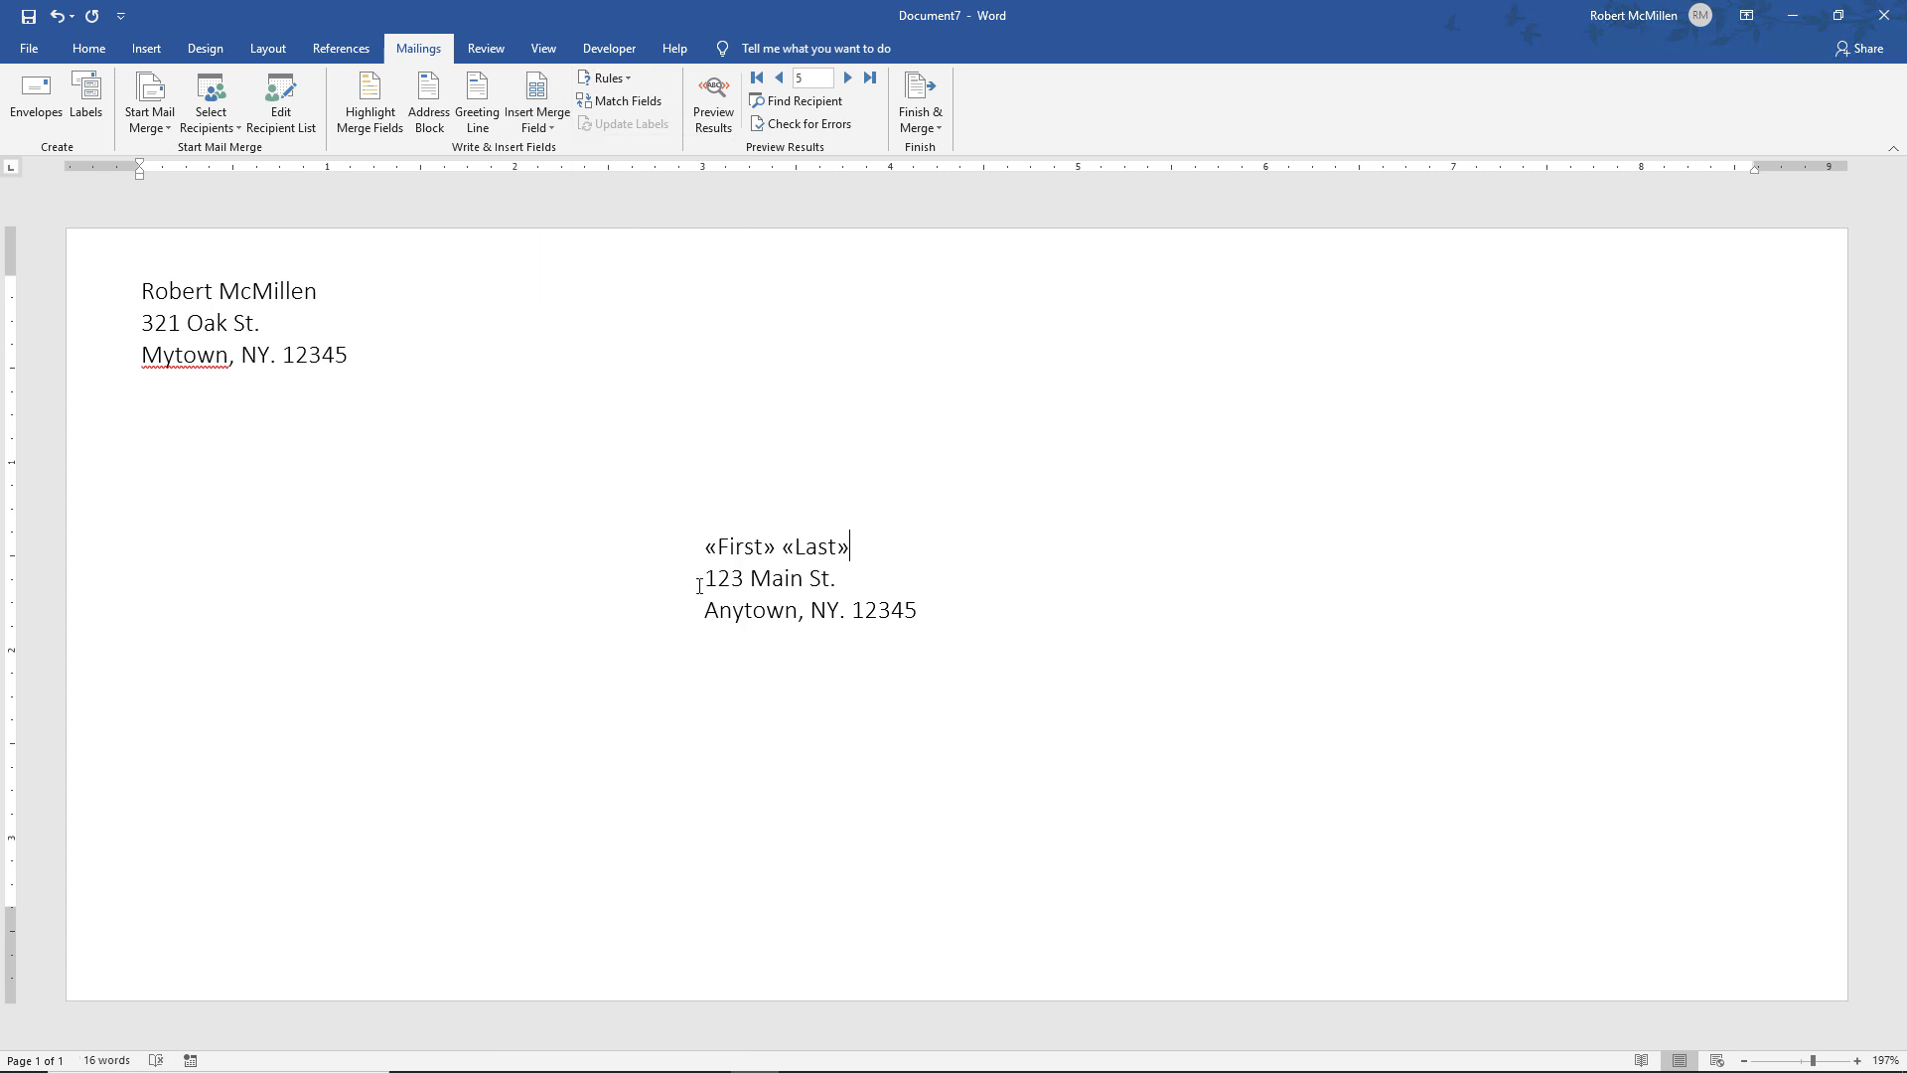
Replace the street line with «Address» and the town name with «City»
left_click_drag(703, 578, 837, 578)
left_click(552, 123)
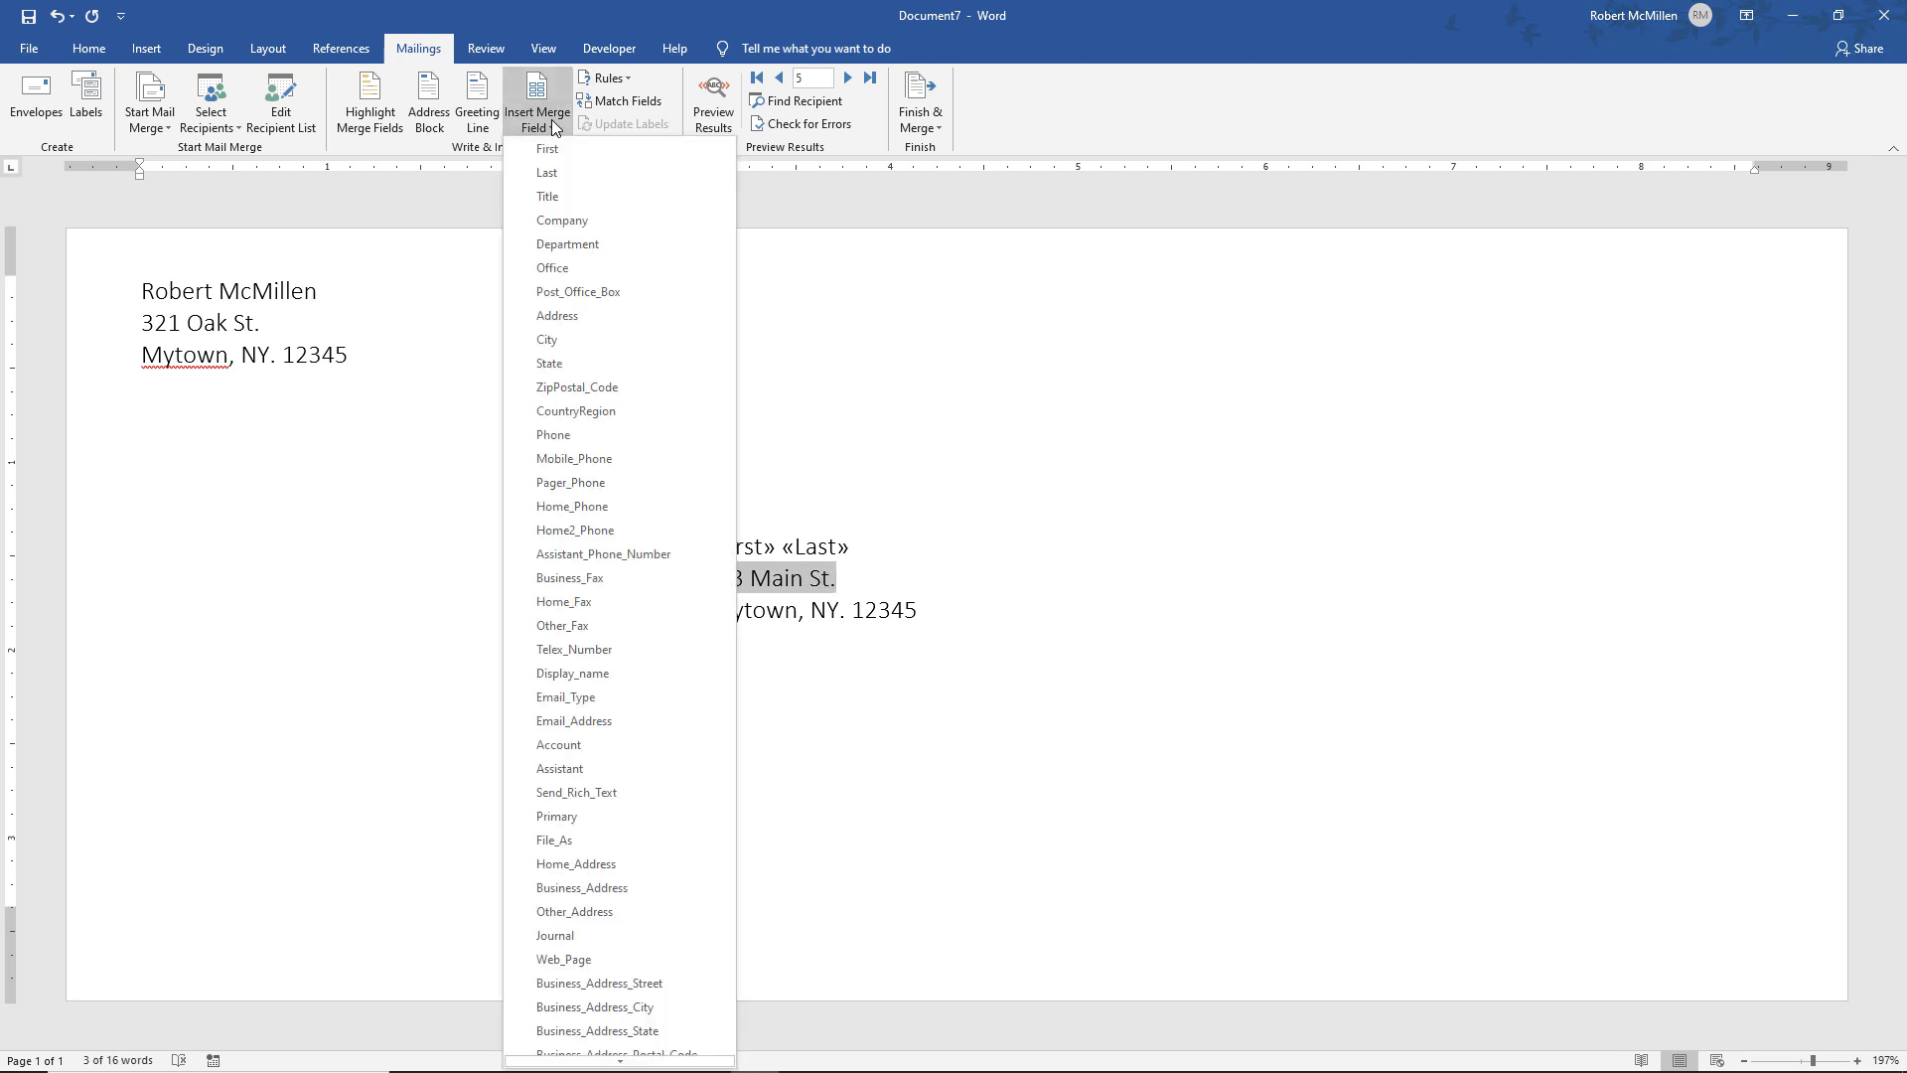
left_click(581, 315)
left_click(698, 638)
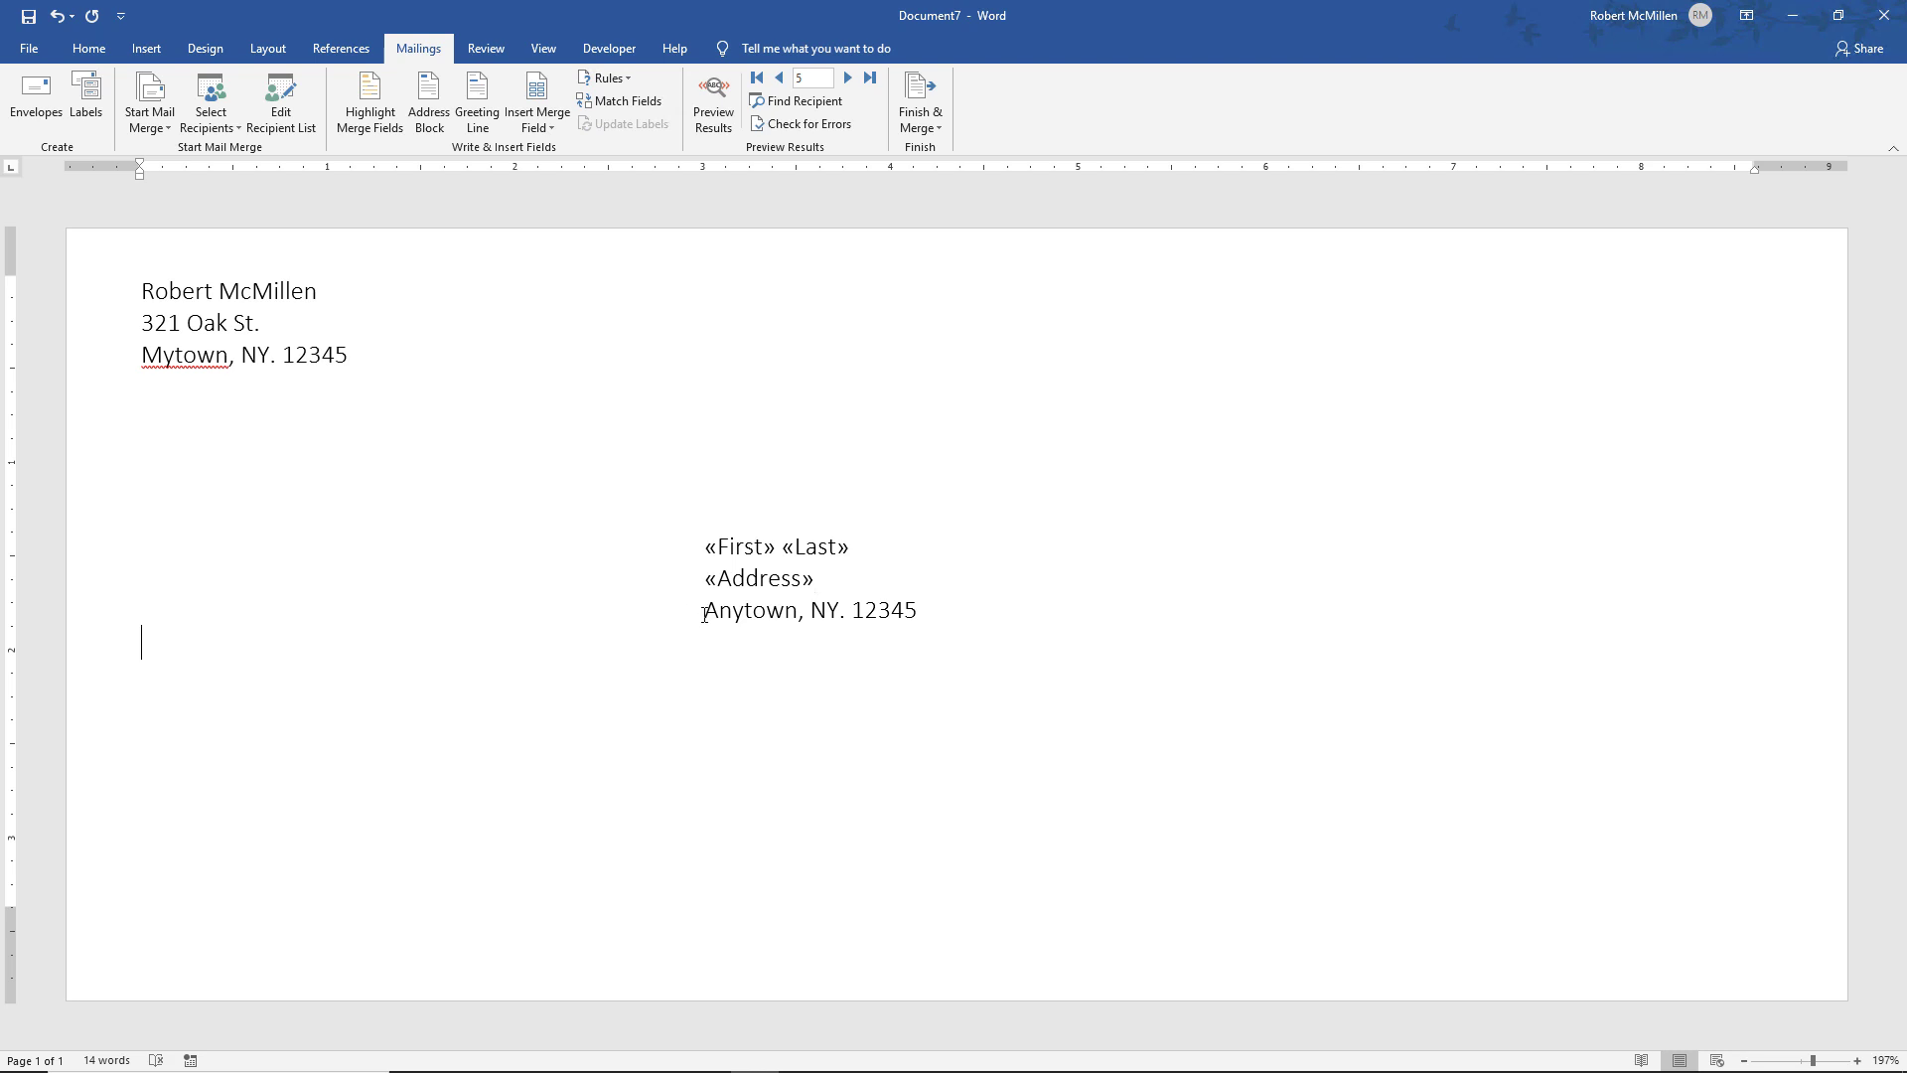
left_click_drag(704, 612, 800, 615)
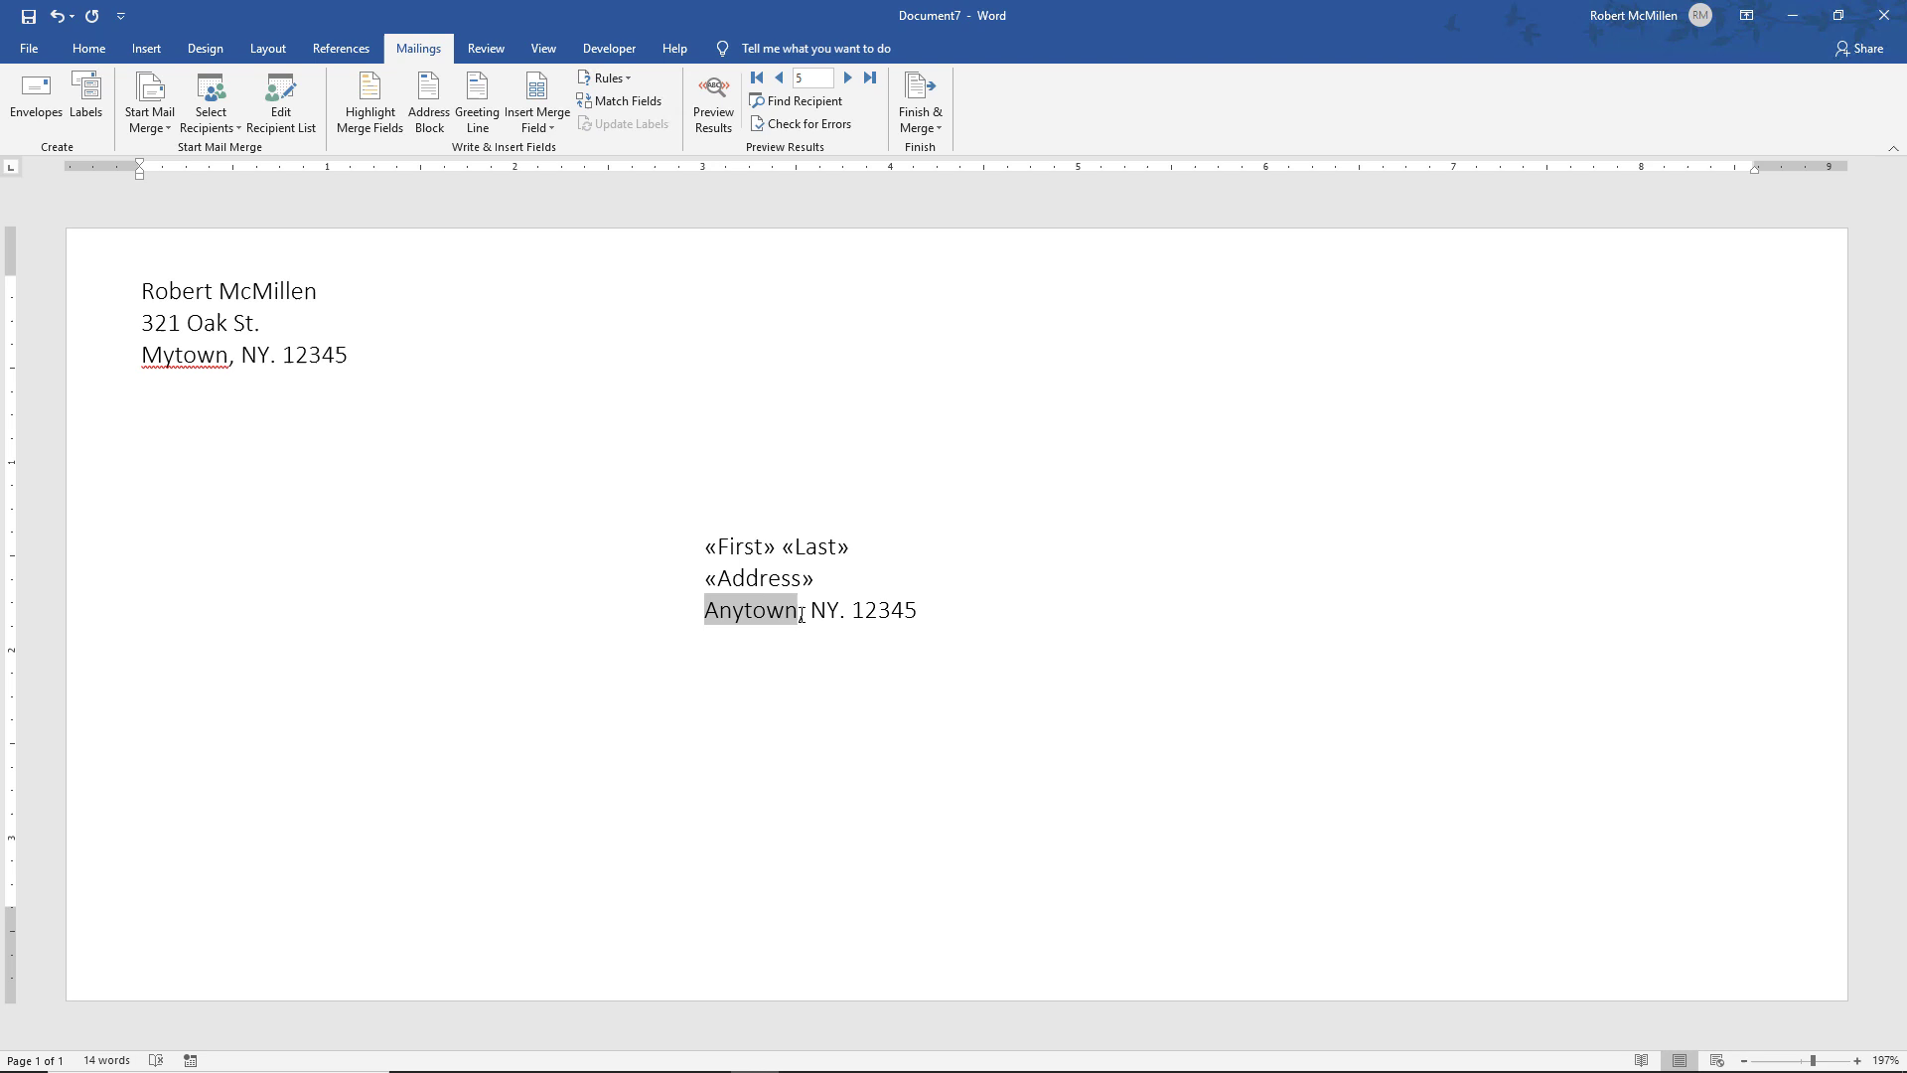
left_click(552, 124)
left_click(568, 339)
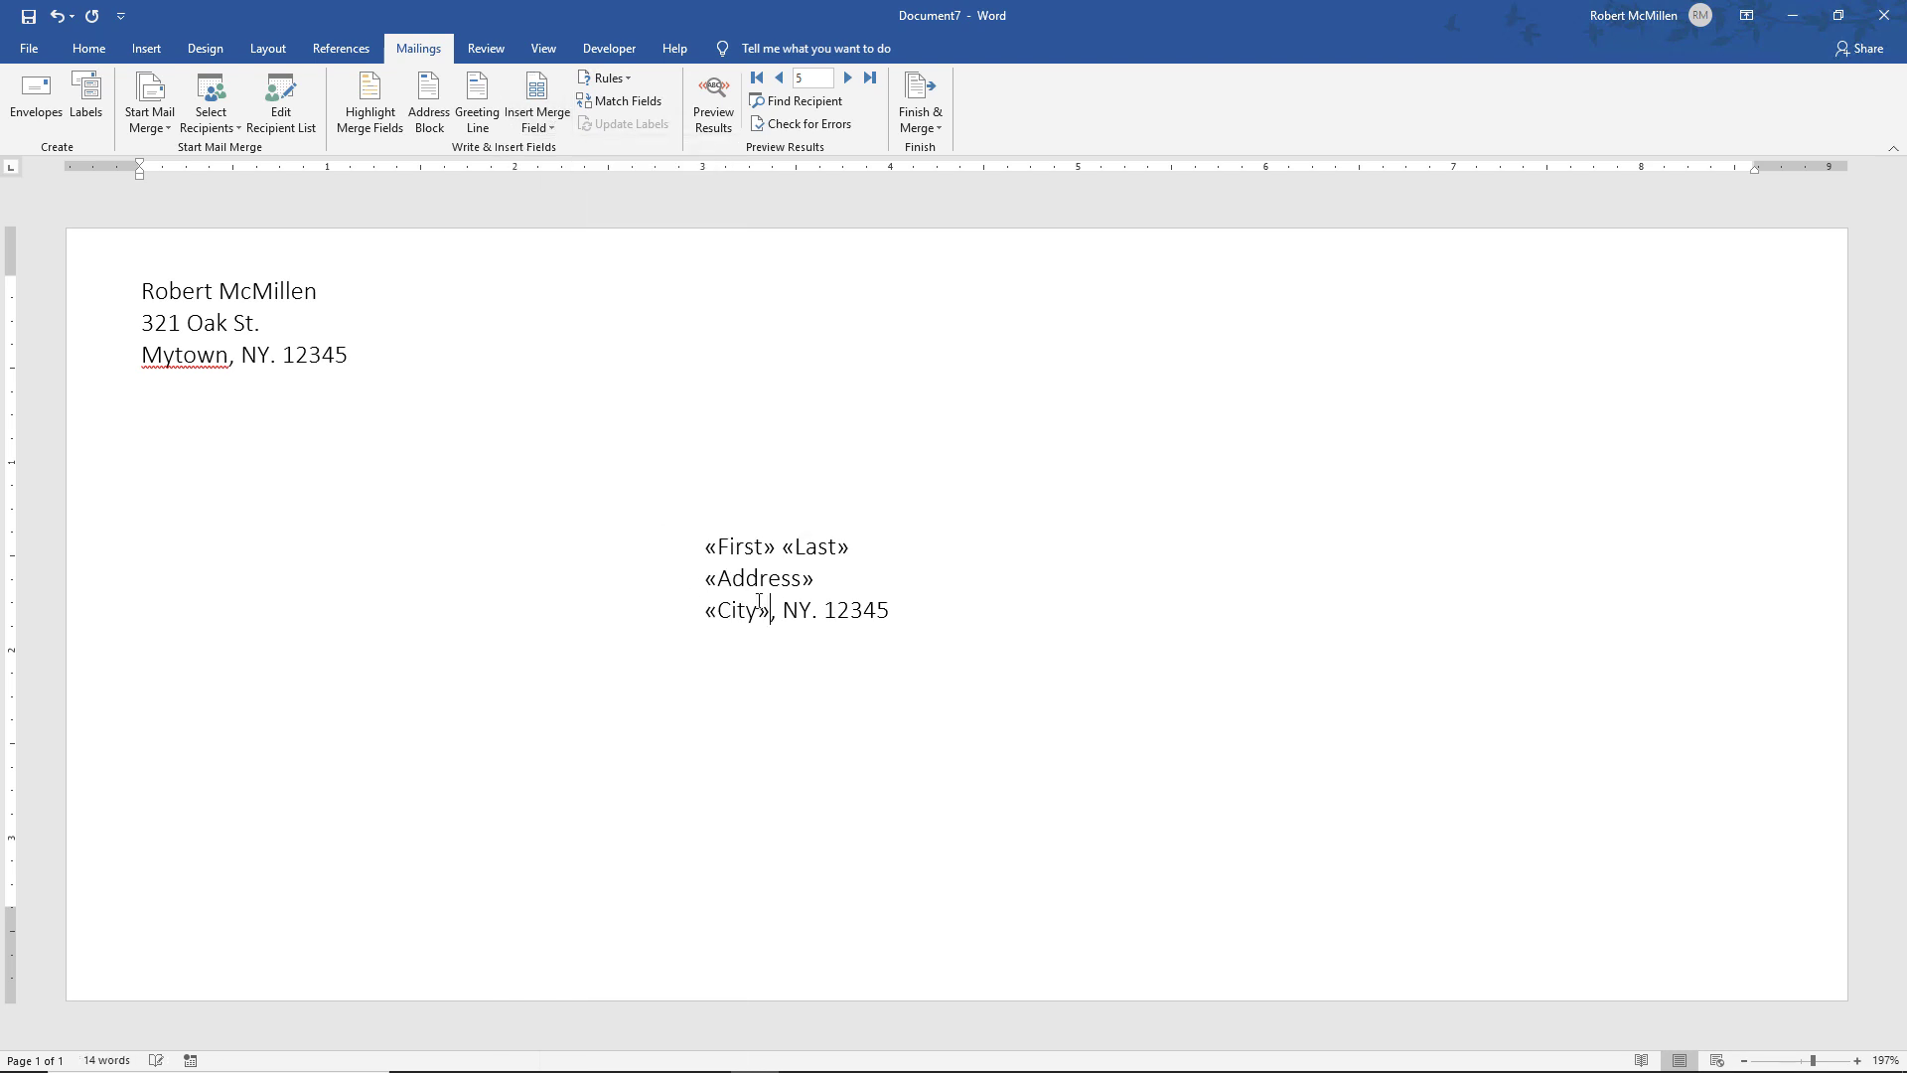
Swap the state and postal code for the «State» and «ZipPostal_Code» fields
left_click_drag(784, 611, 813, 612)
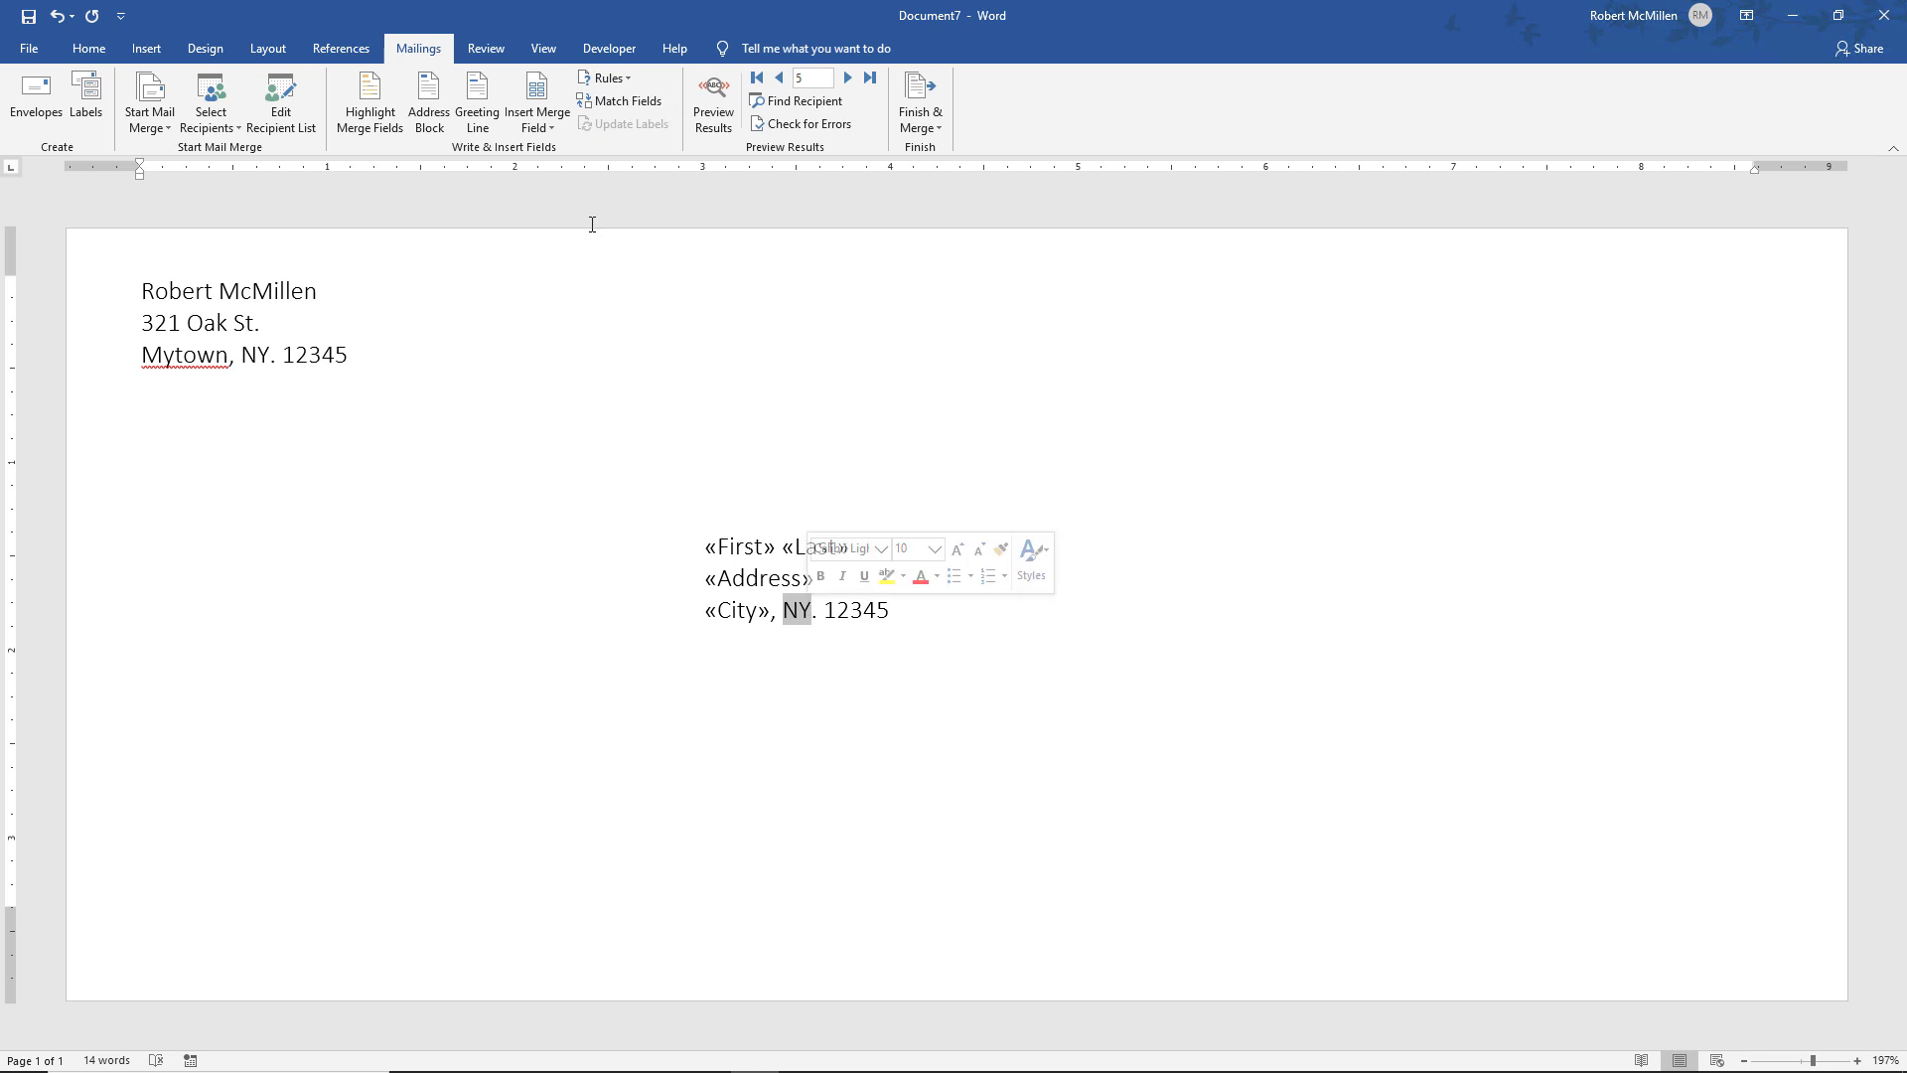
left_click(556, 126)
left_click(600, 356)
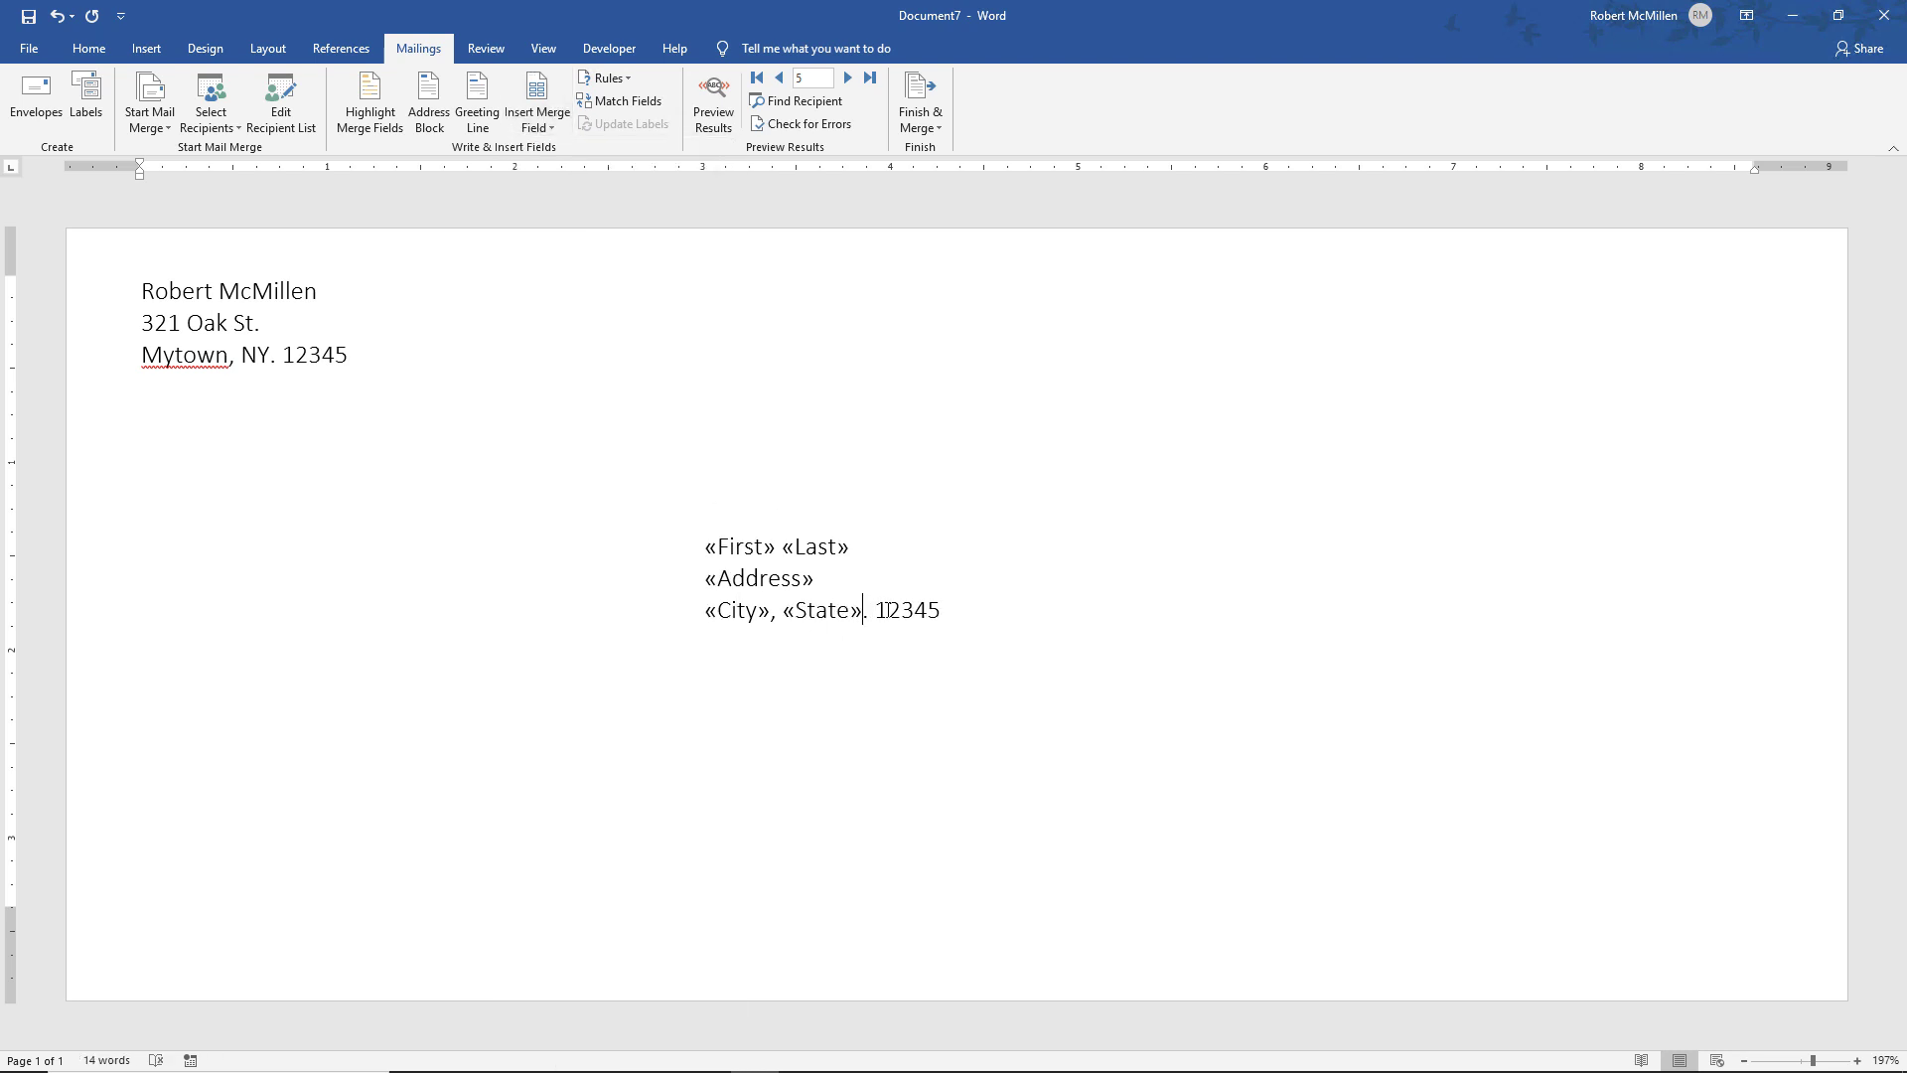
left_click_drag(876, 609, 942, 610)
left_click(534, 135)
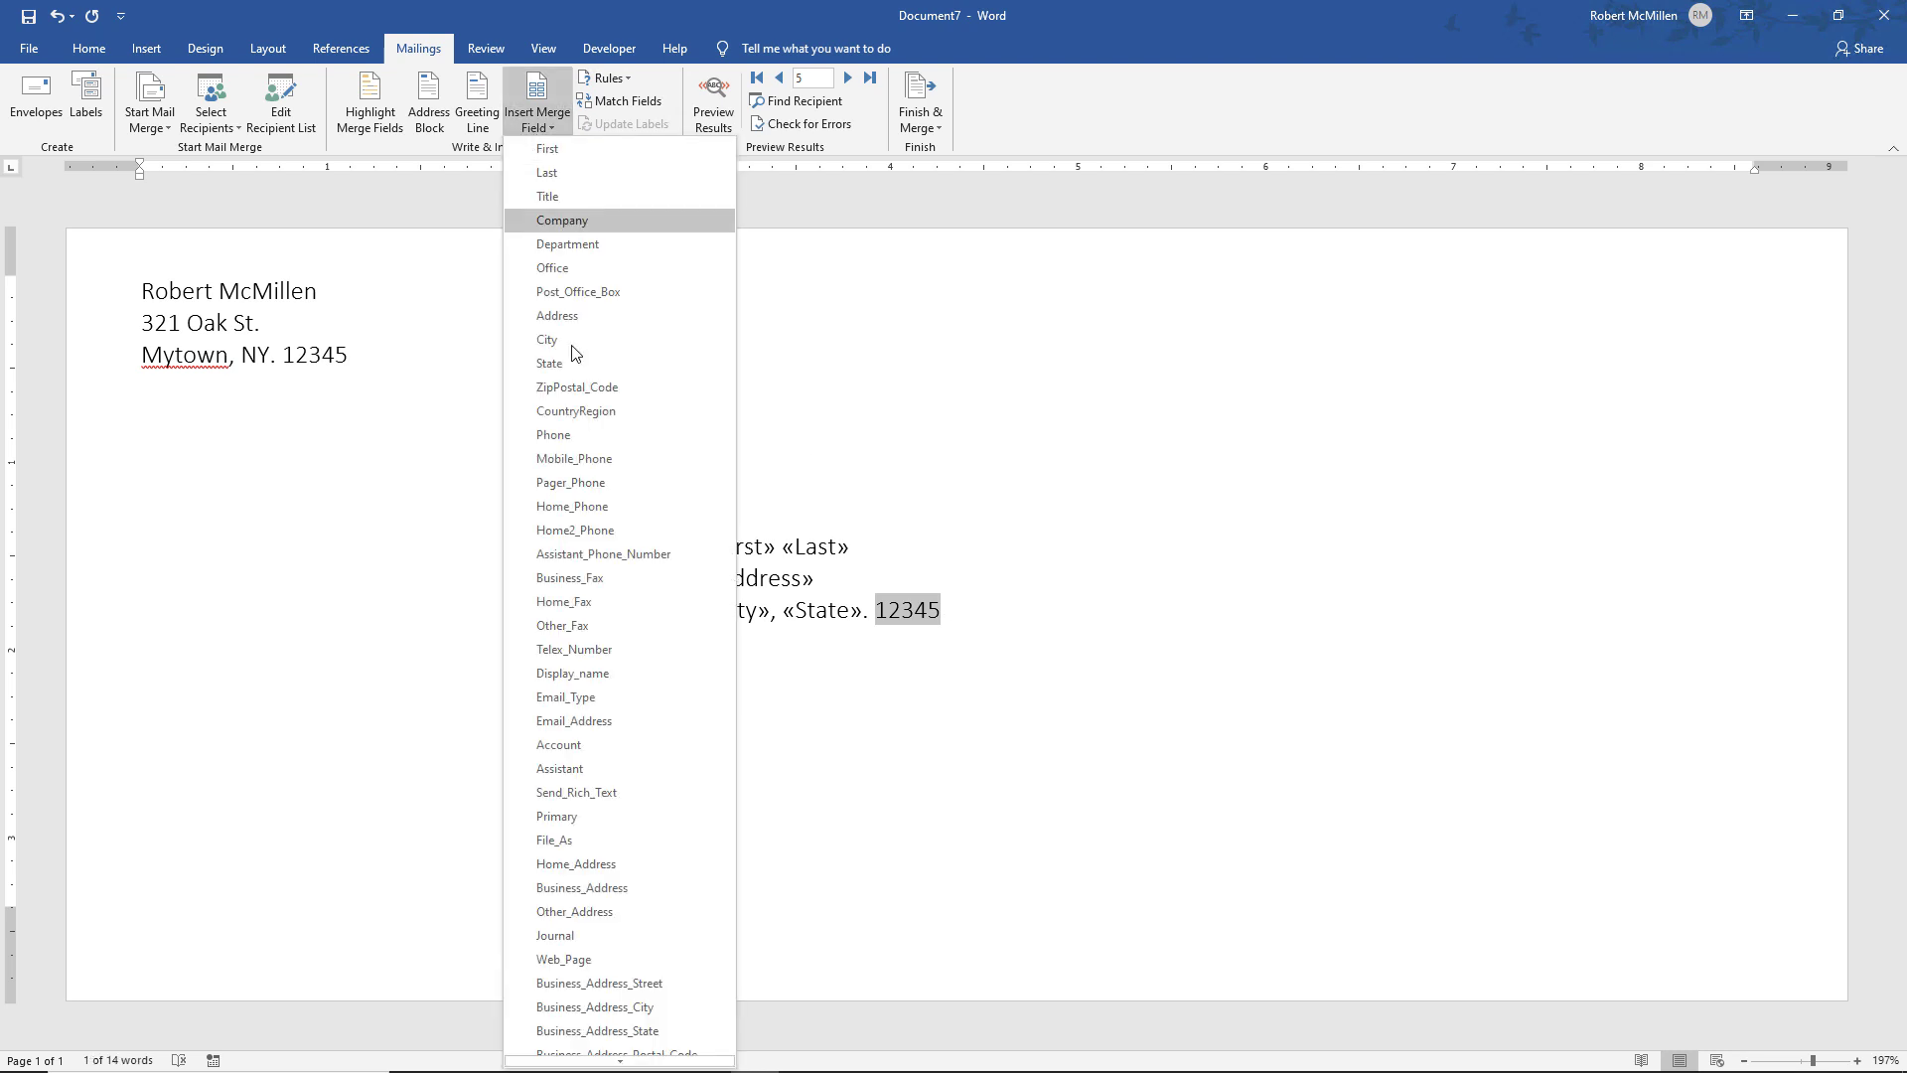
left_click(541, 387)
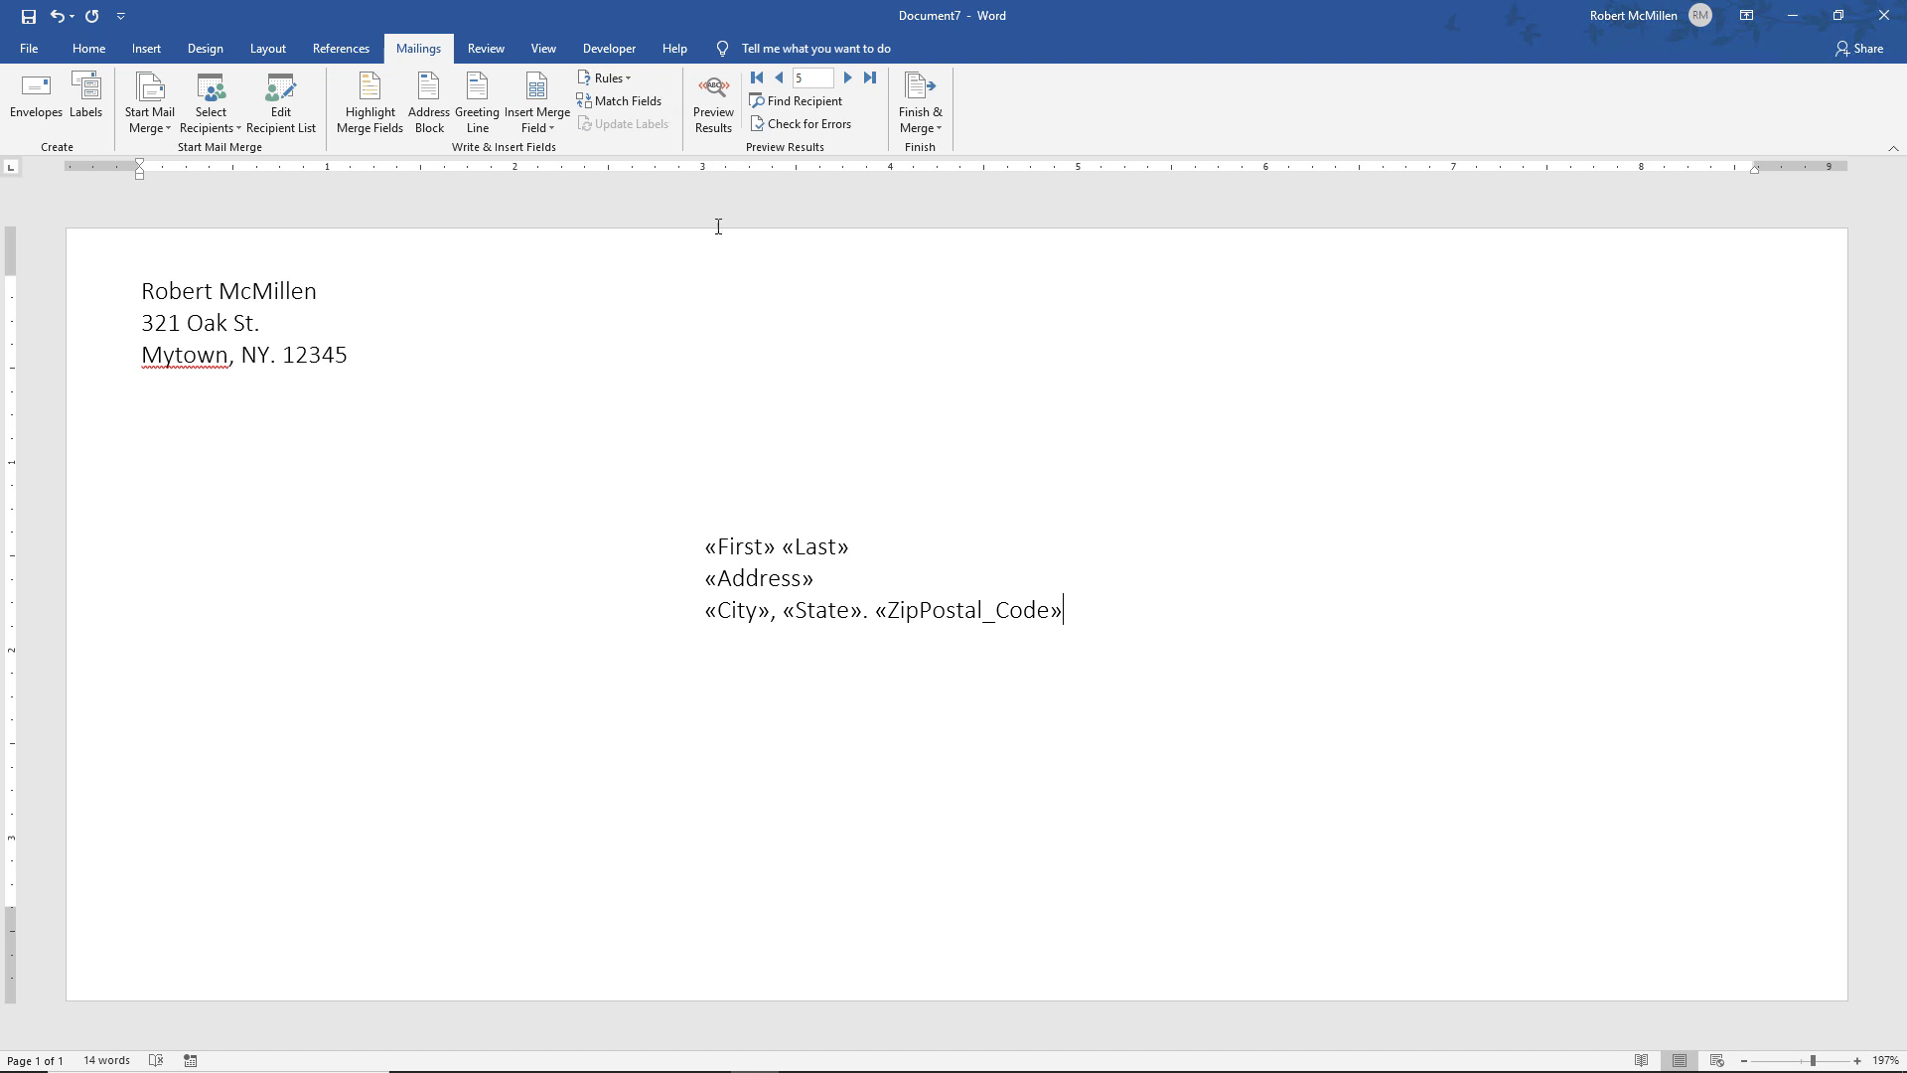
Preview the merged contact data and delete the doubled period after the state
left_click(719, 120)
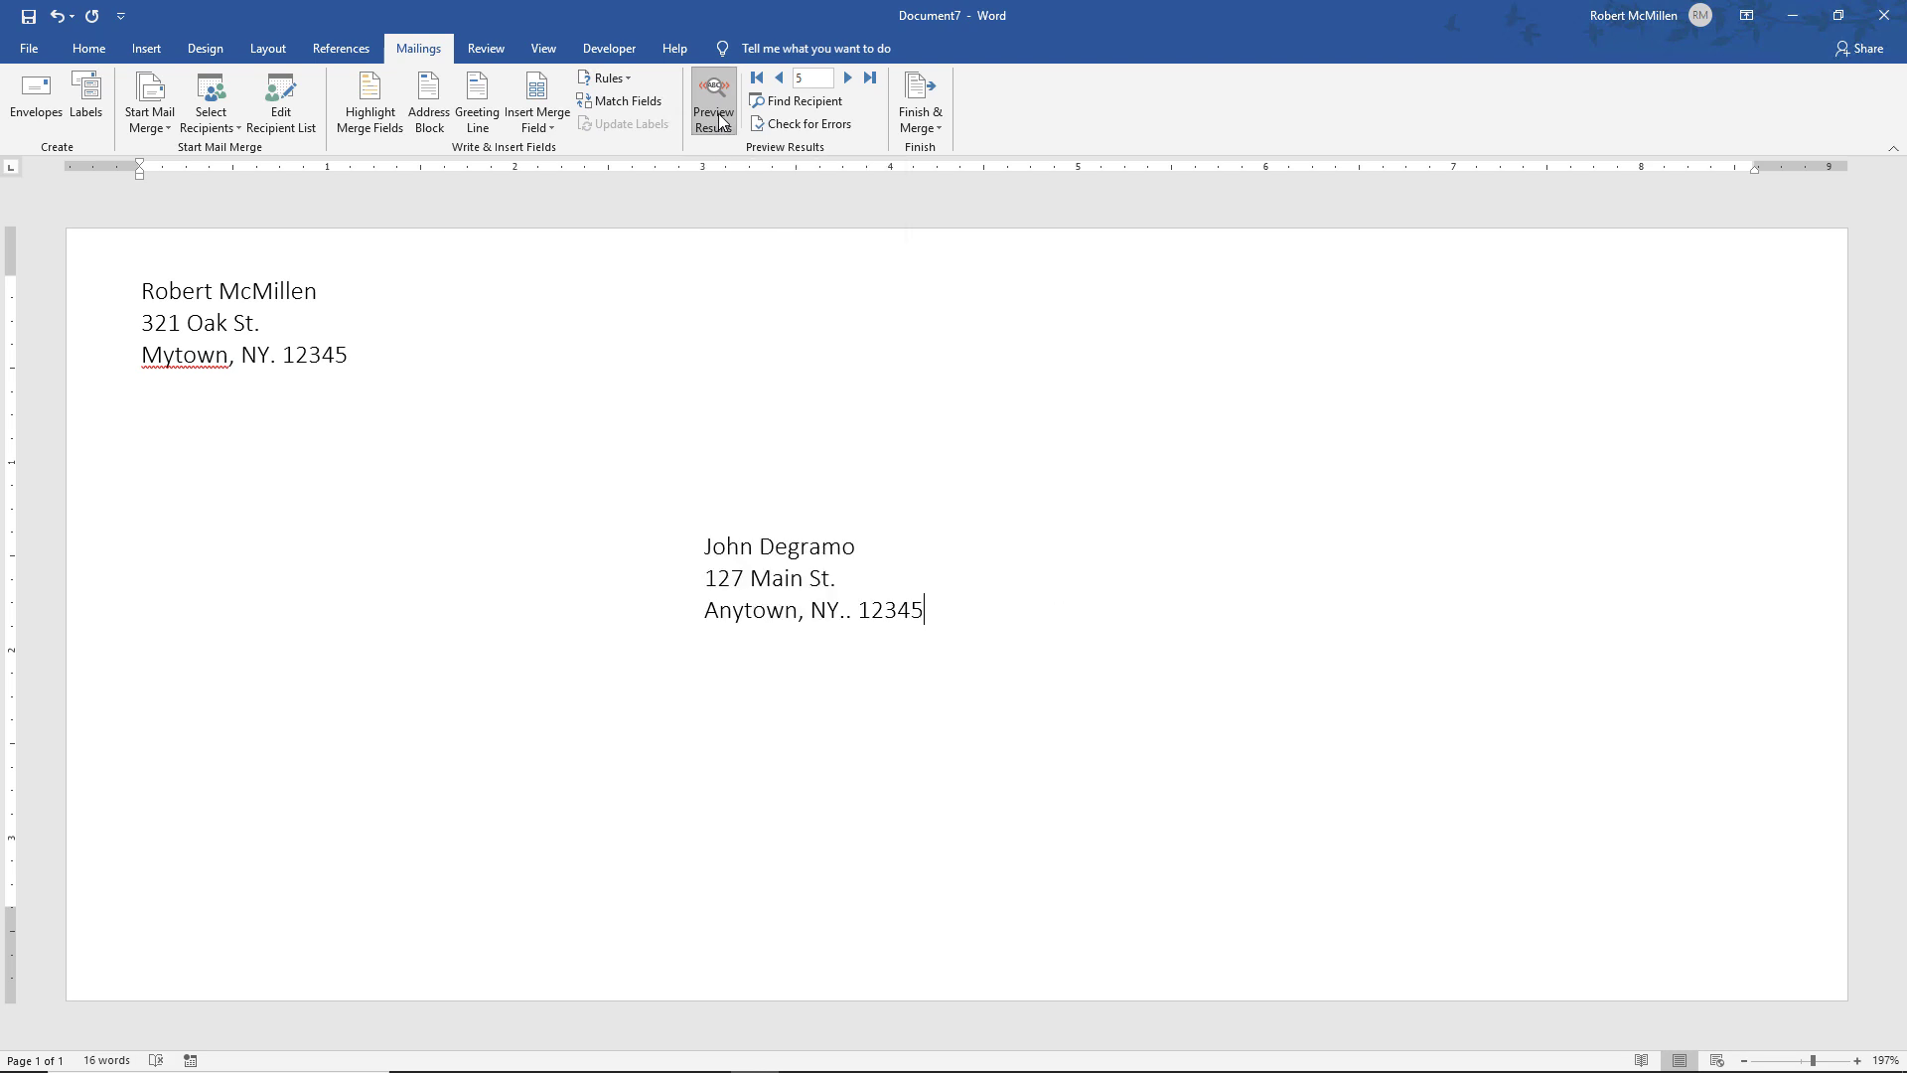
key("ctrl+z")
key("BackSpace")
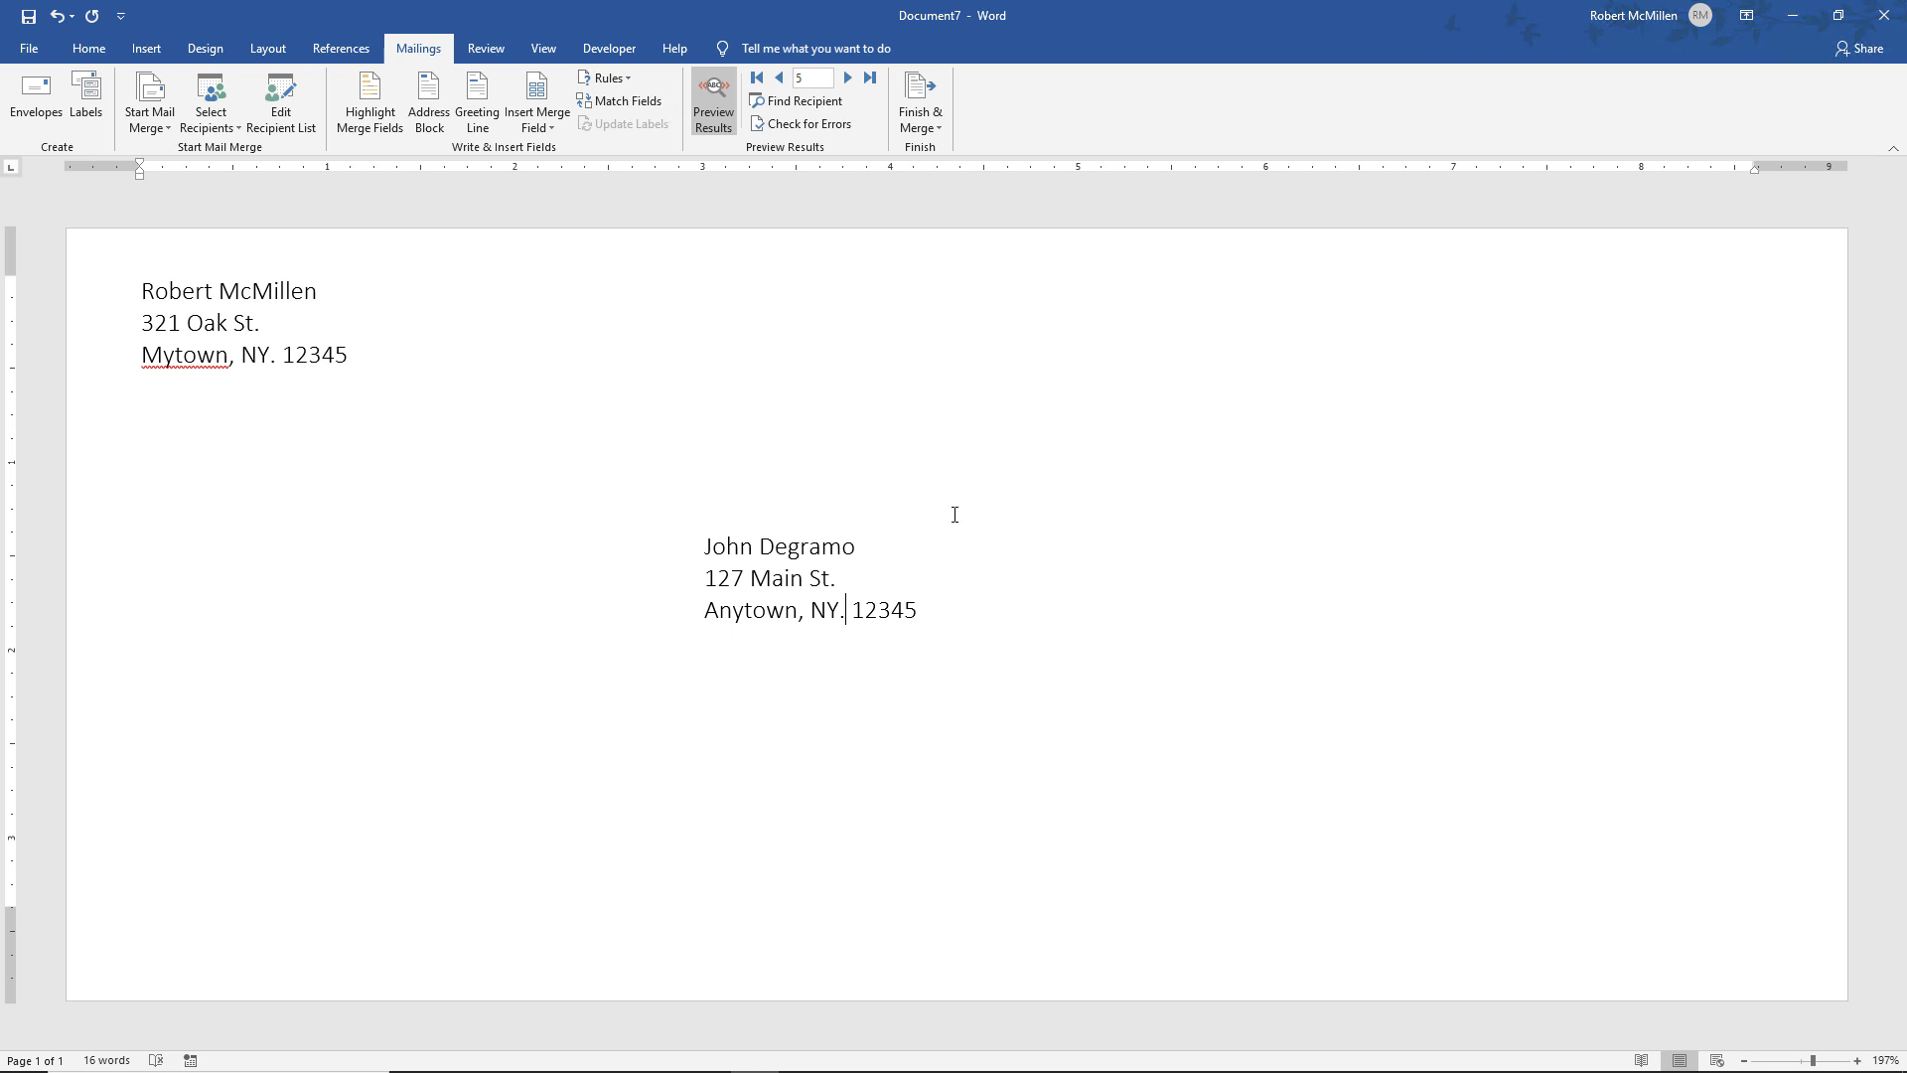
Step back through the preview to recipient 1 of 5
left_click(779, 80)
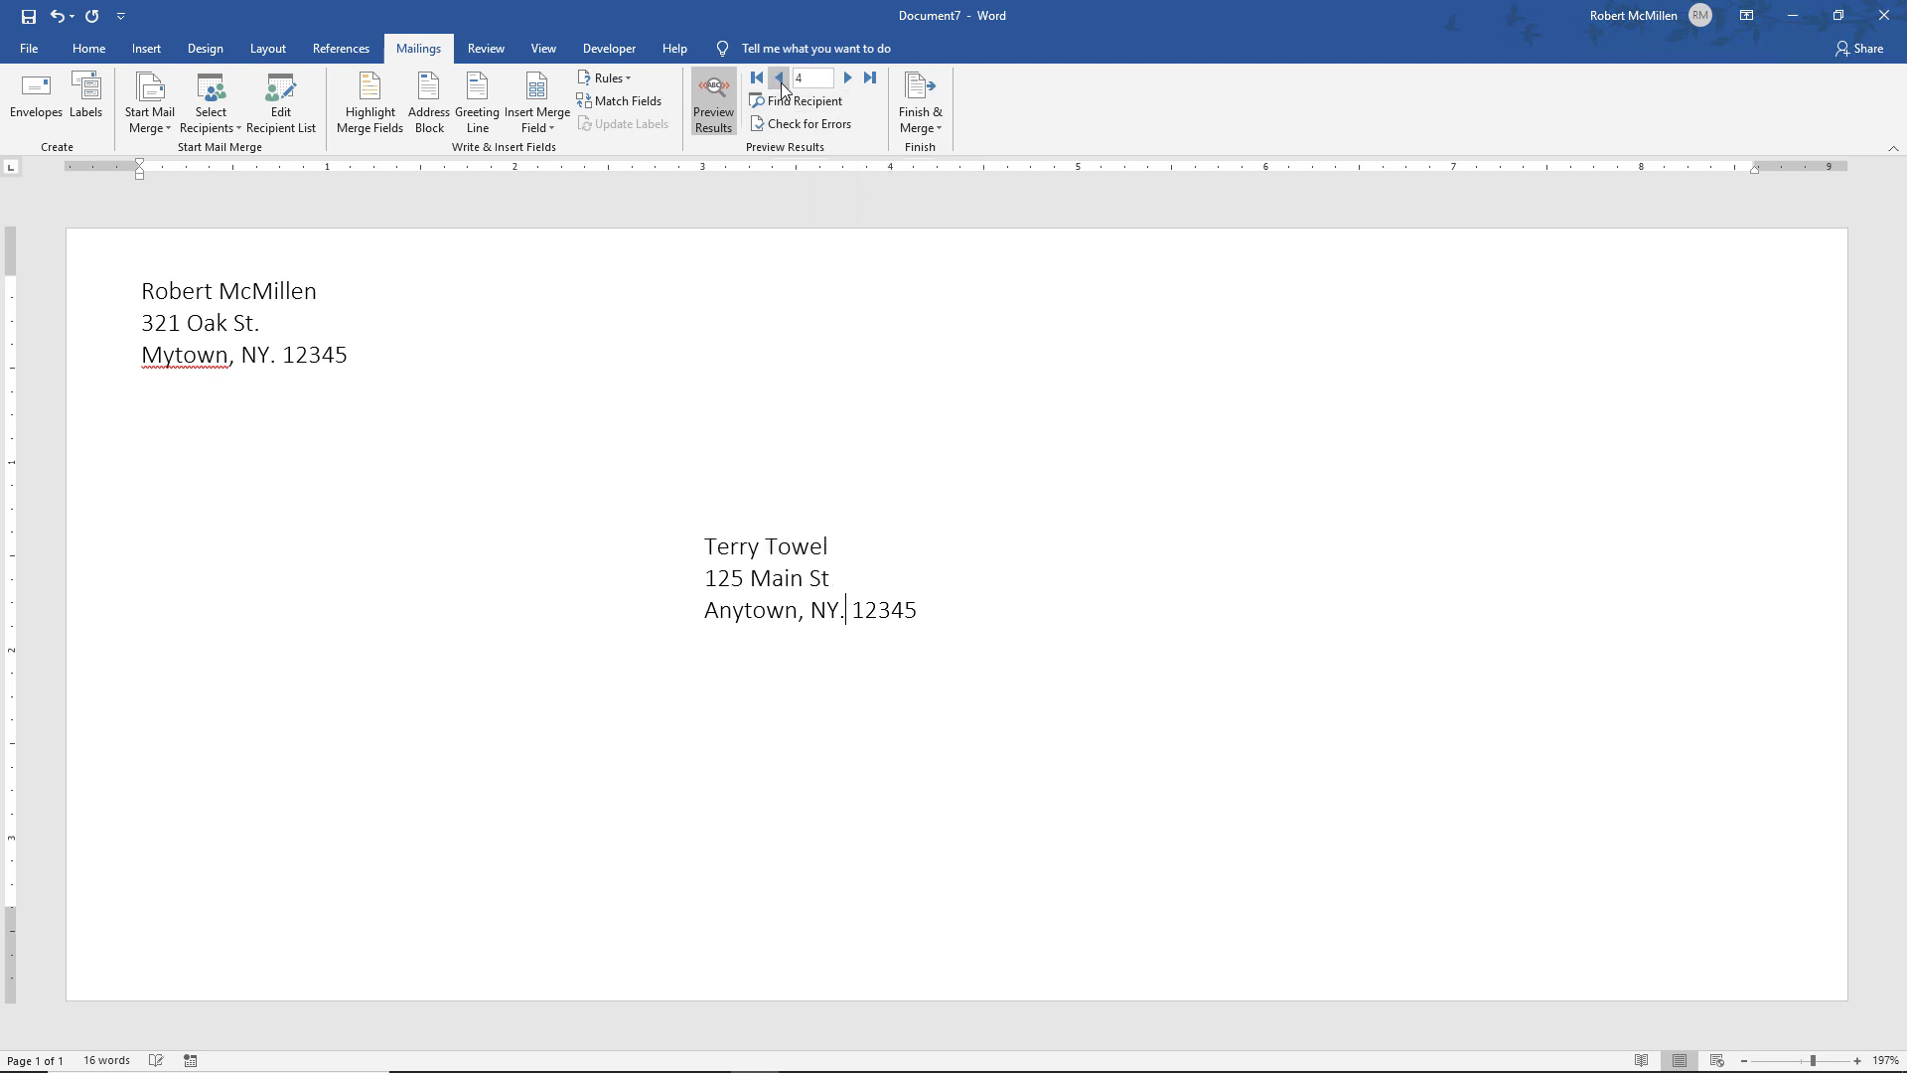
left_click(780, 79)
left_click(780, 80)
left_click(779, 79)
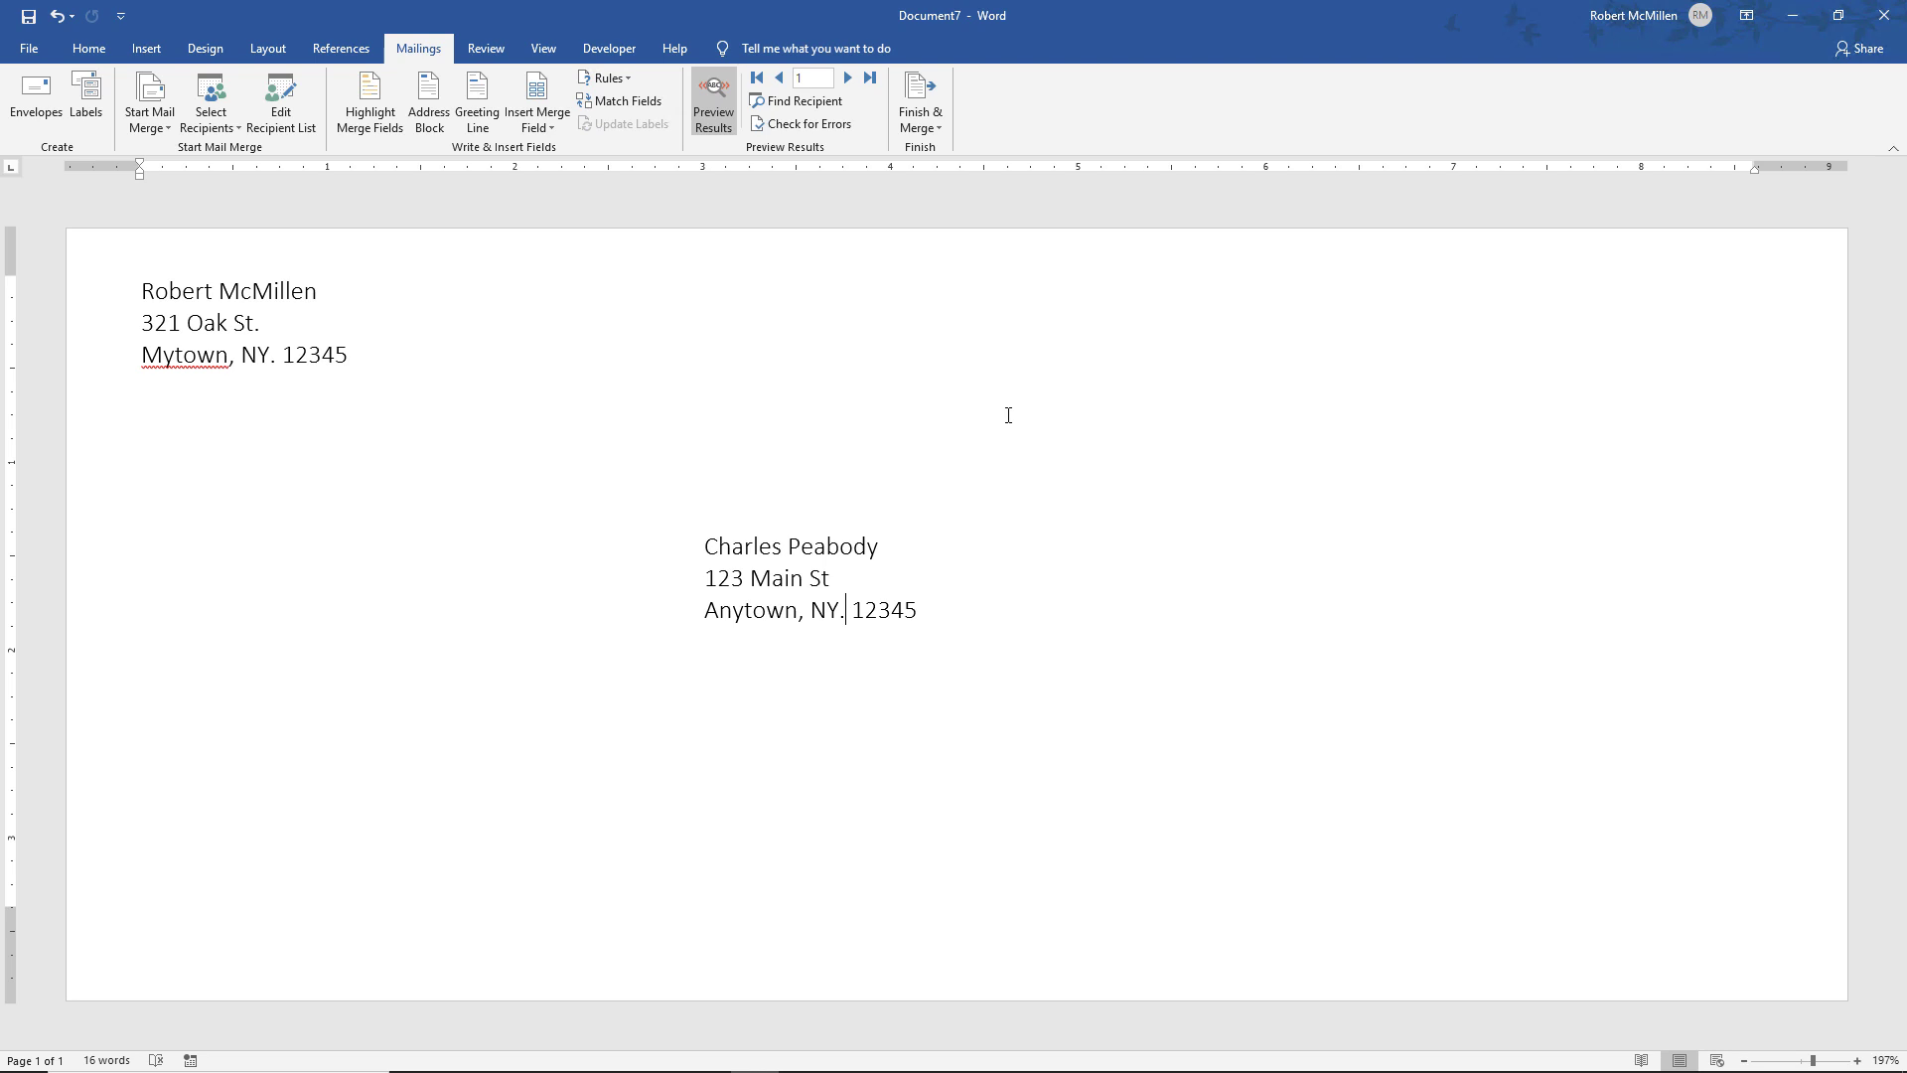
Merge all records to individual documents, creating the five-envelope Envelopes3
left_click(913, 125)
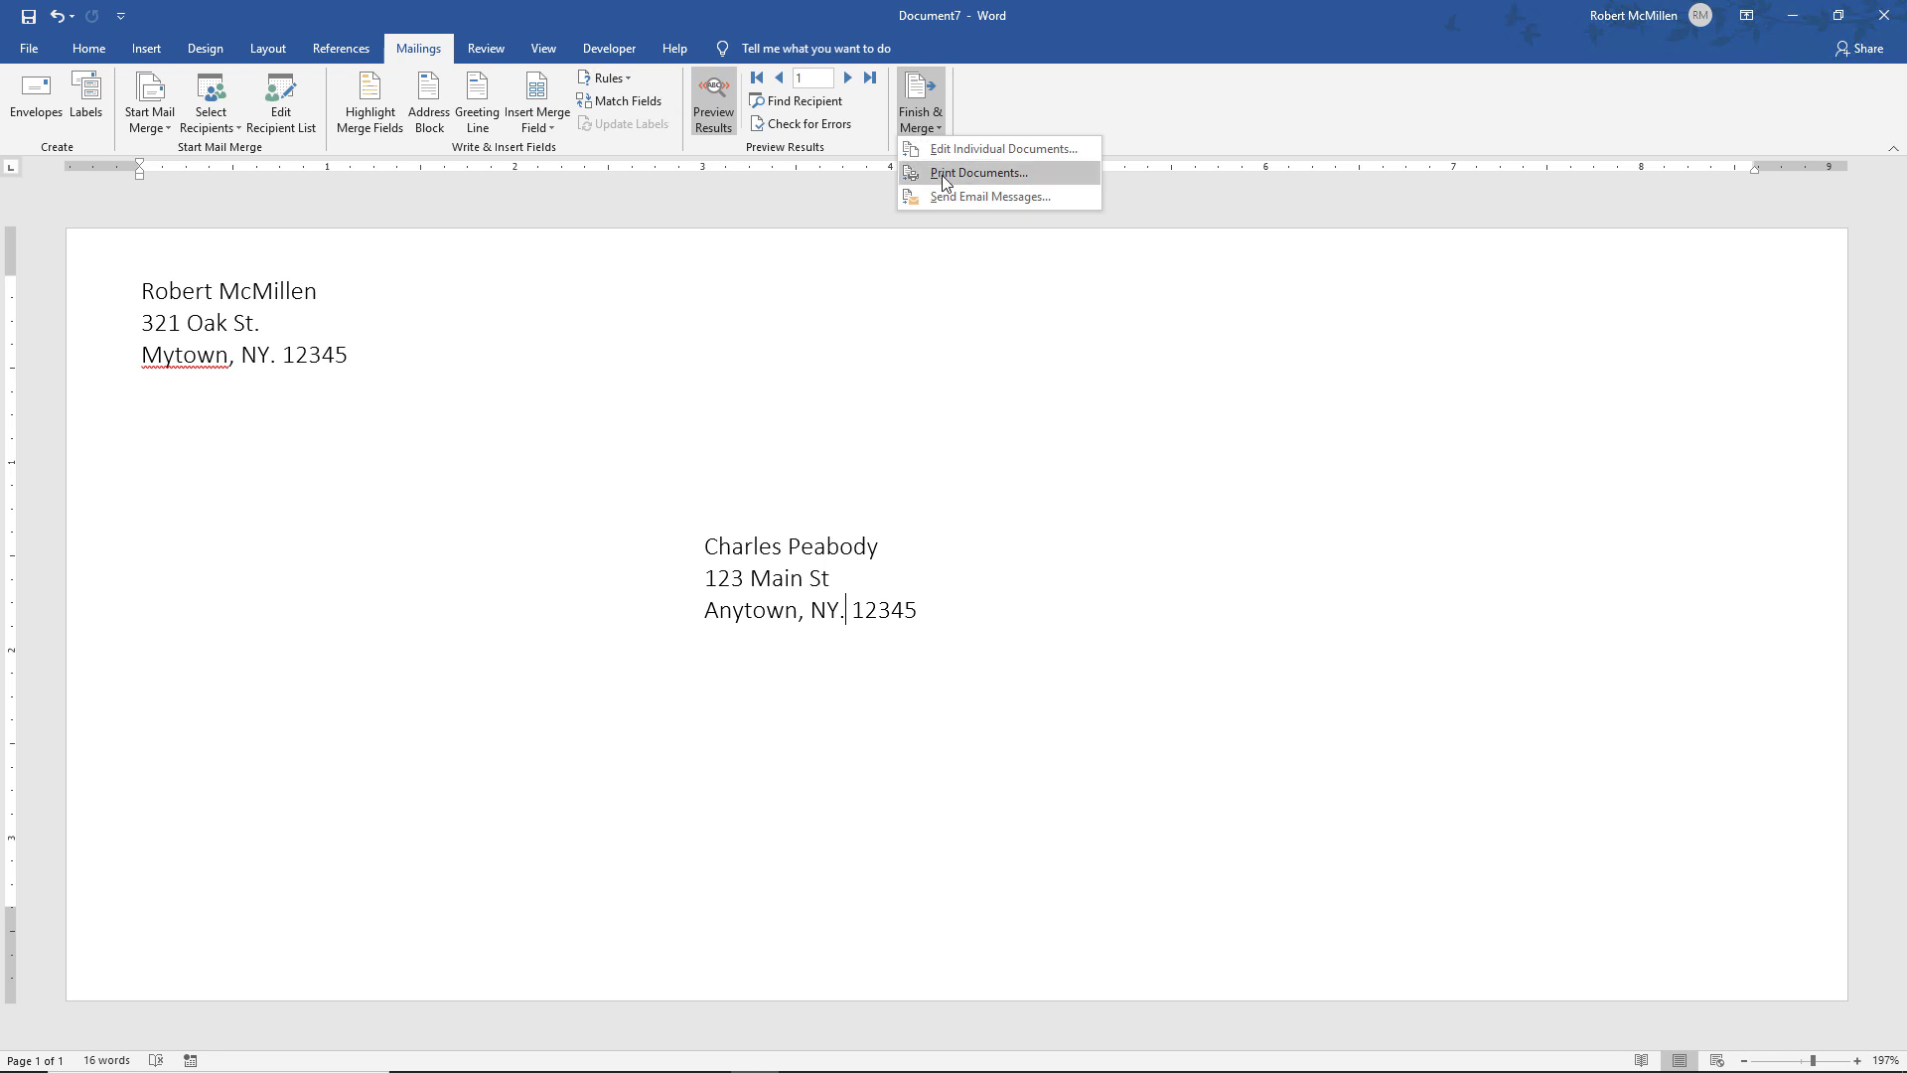
left_click(1042, 146)
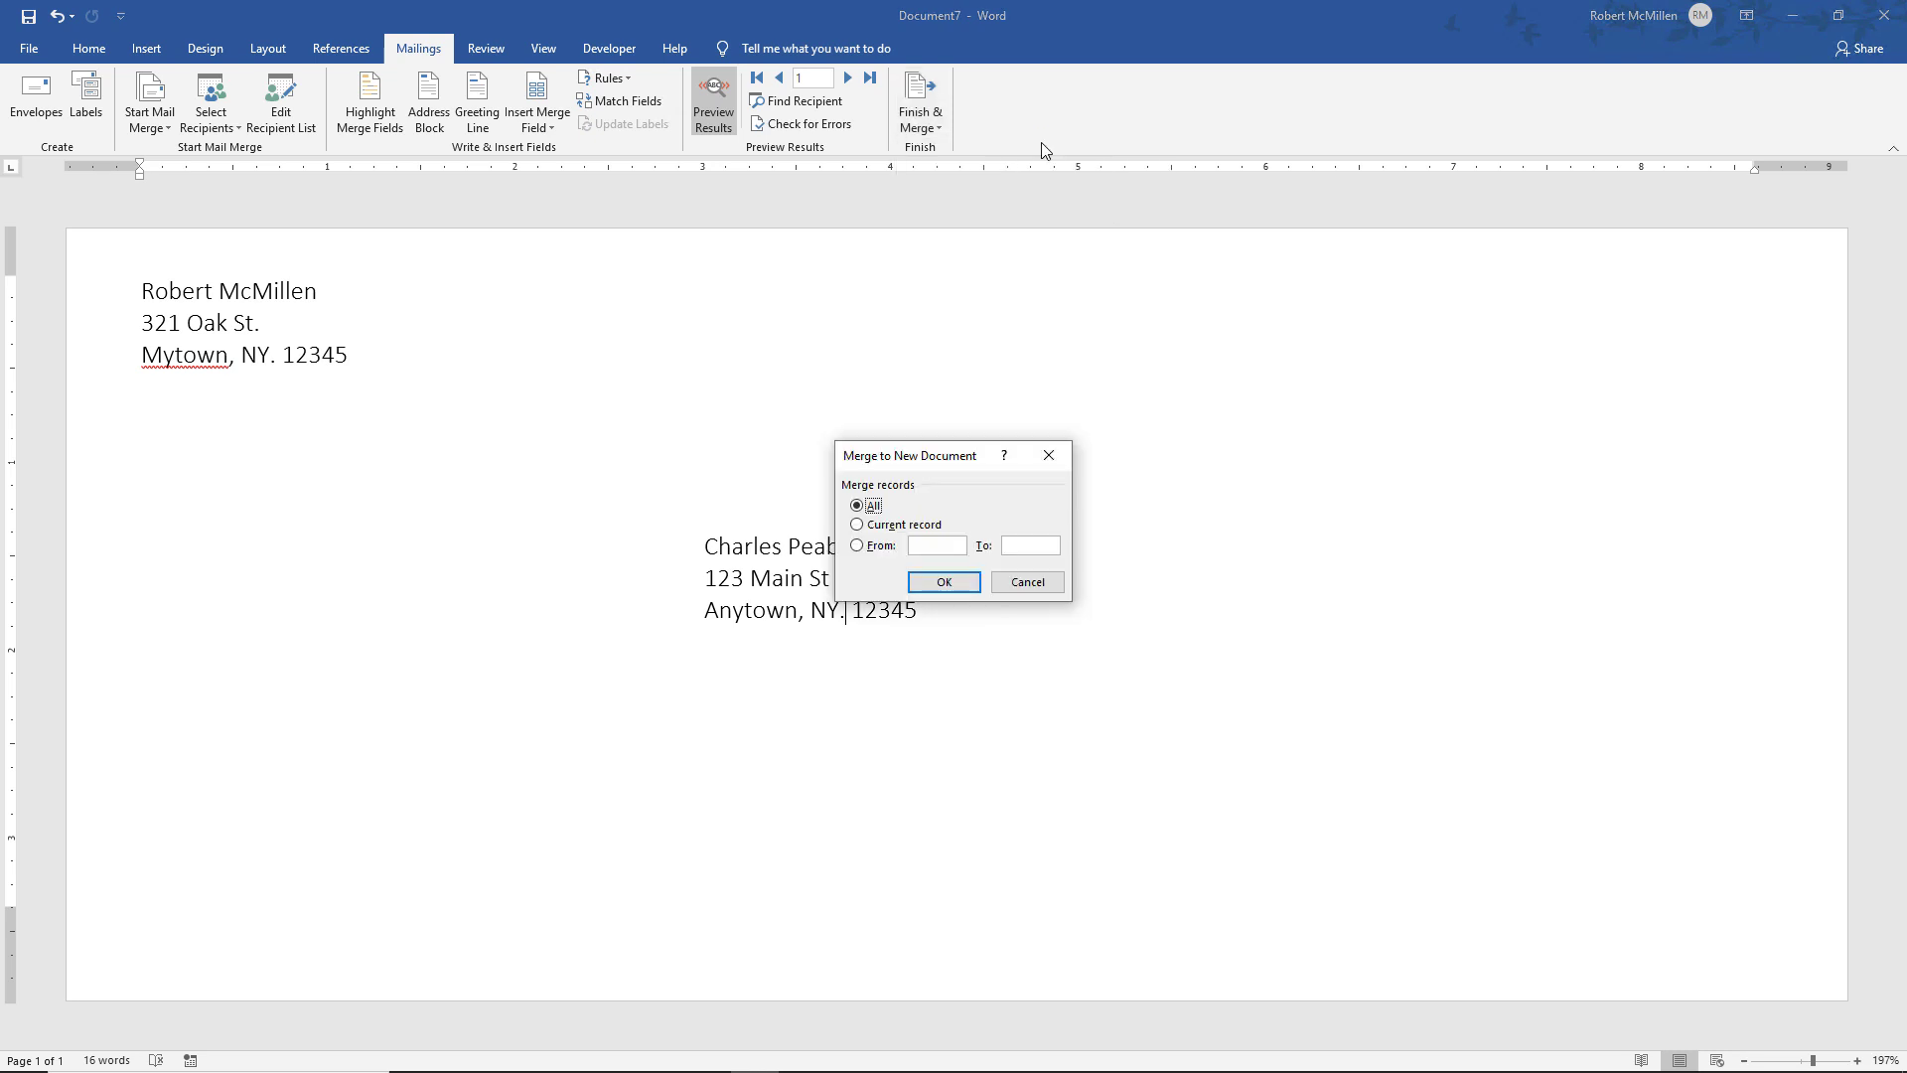
left_click(925, 586)
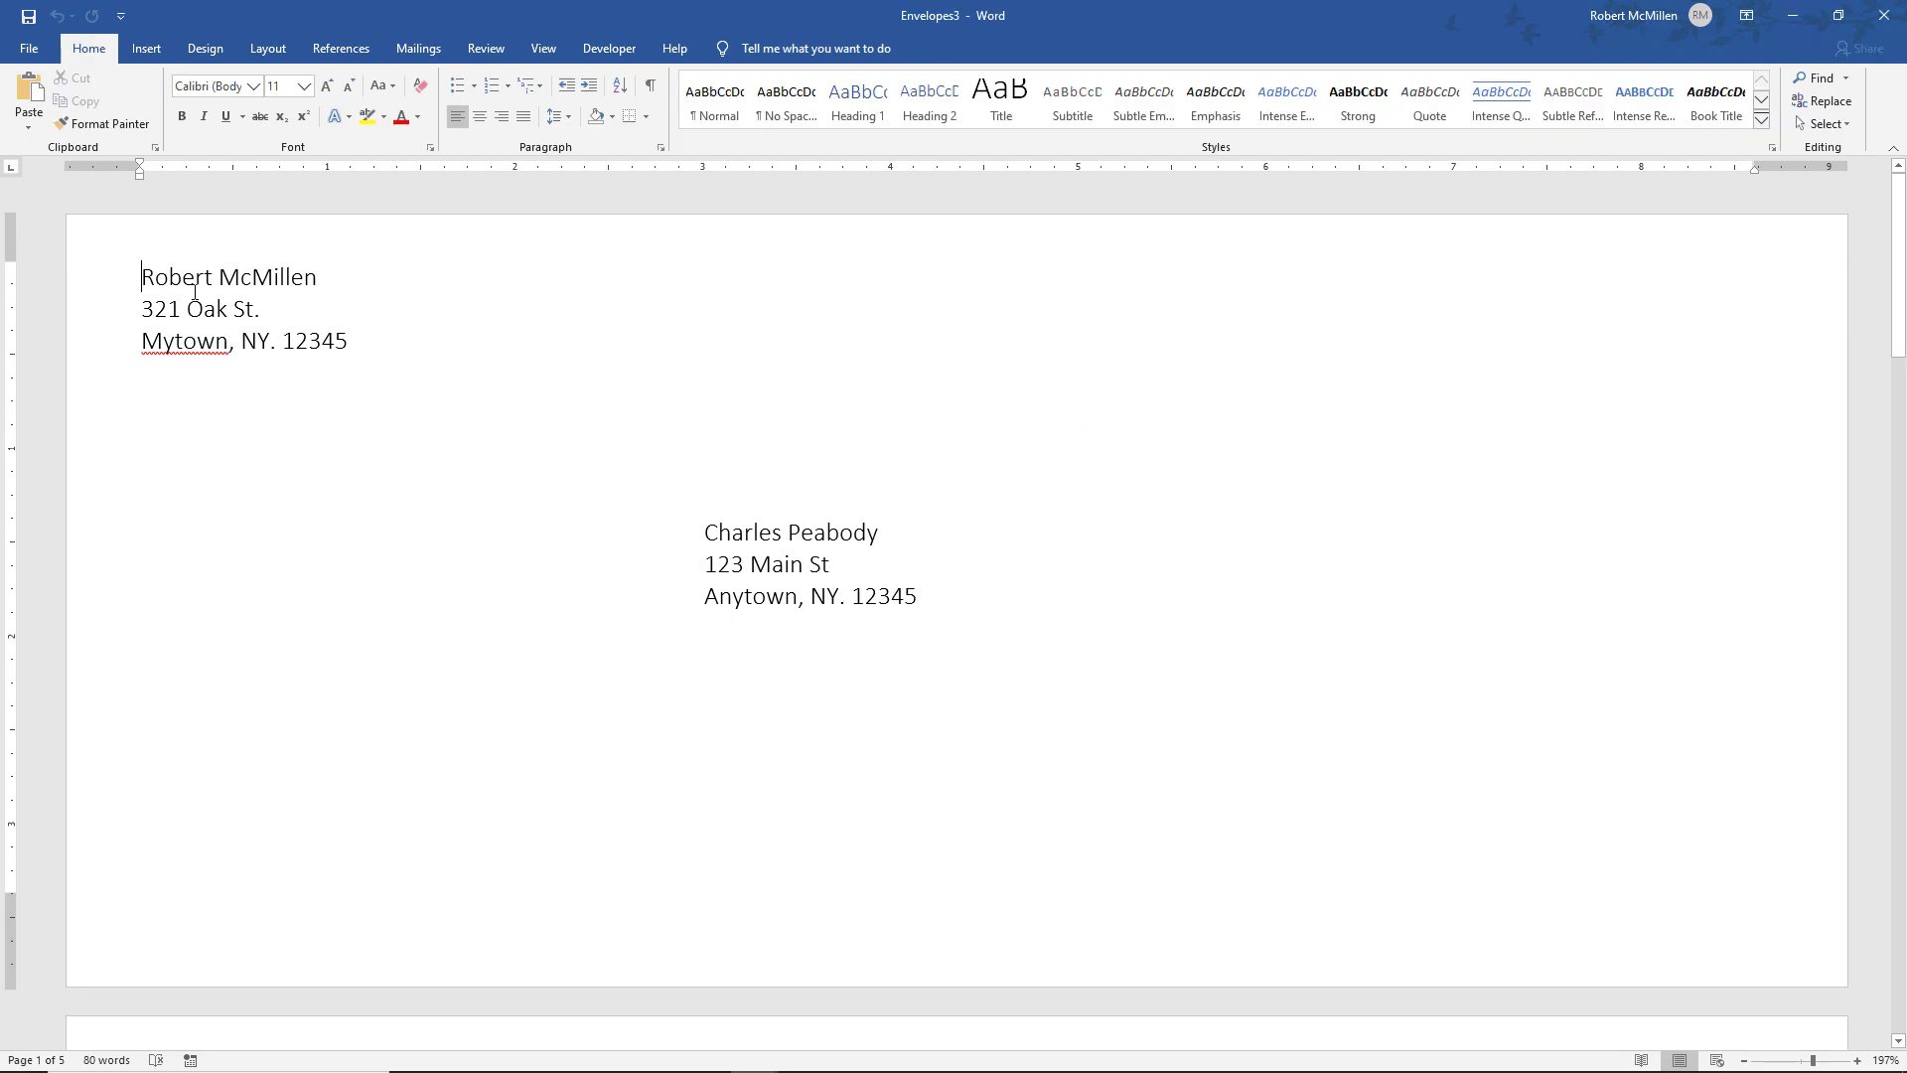
Open the Print page for Envelopes3 and select the Brother HL-L8350CDW series printer
left_click(30, 48)
left_click(109, 392)
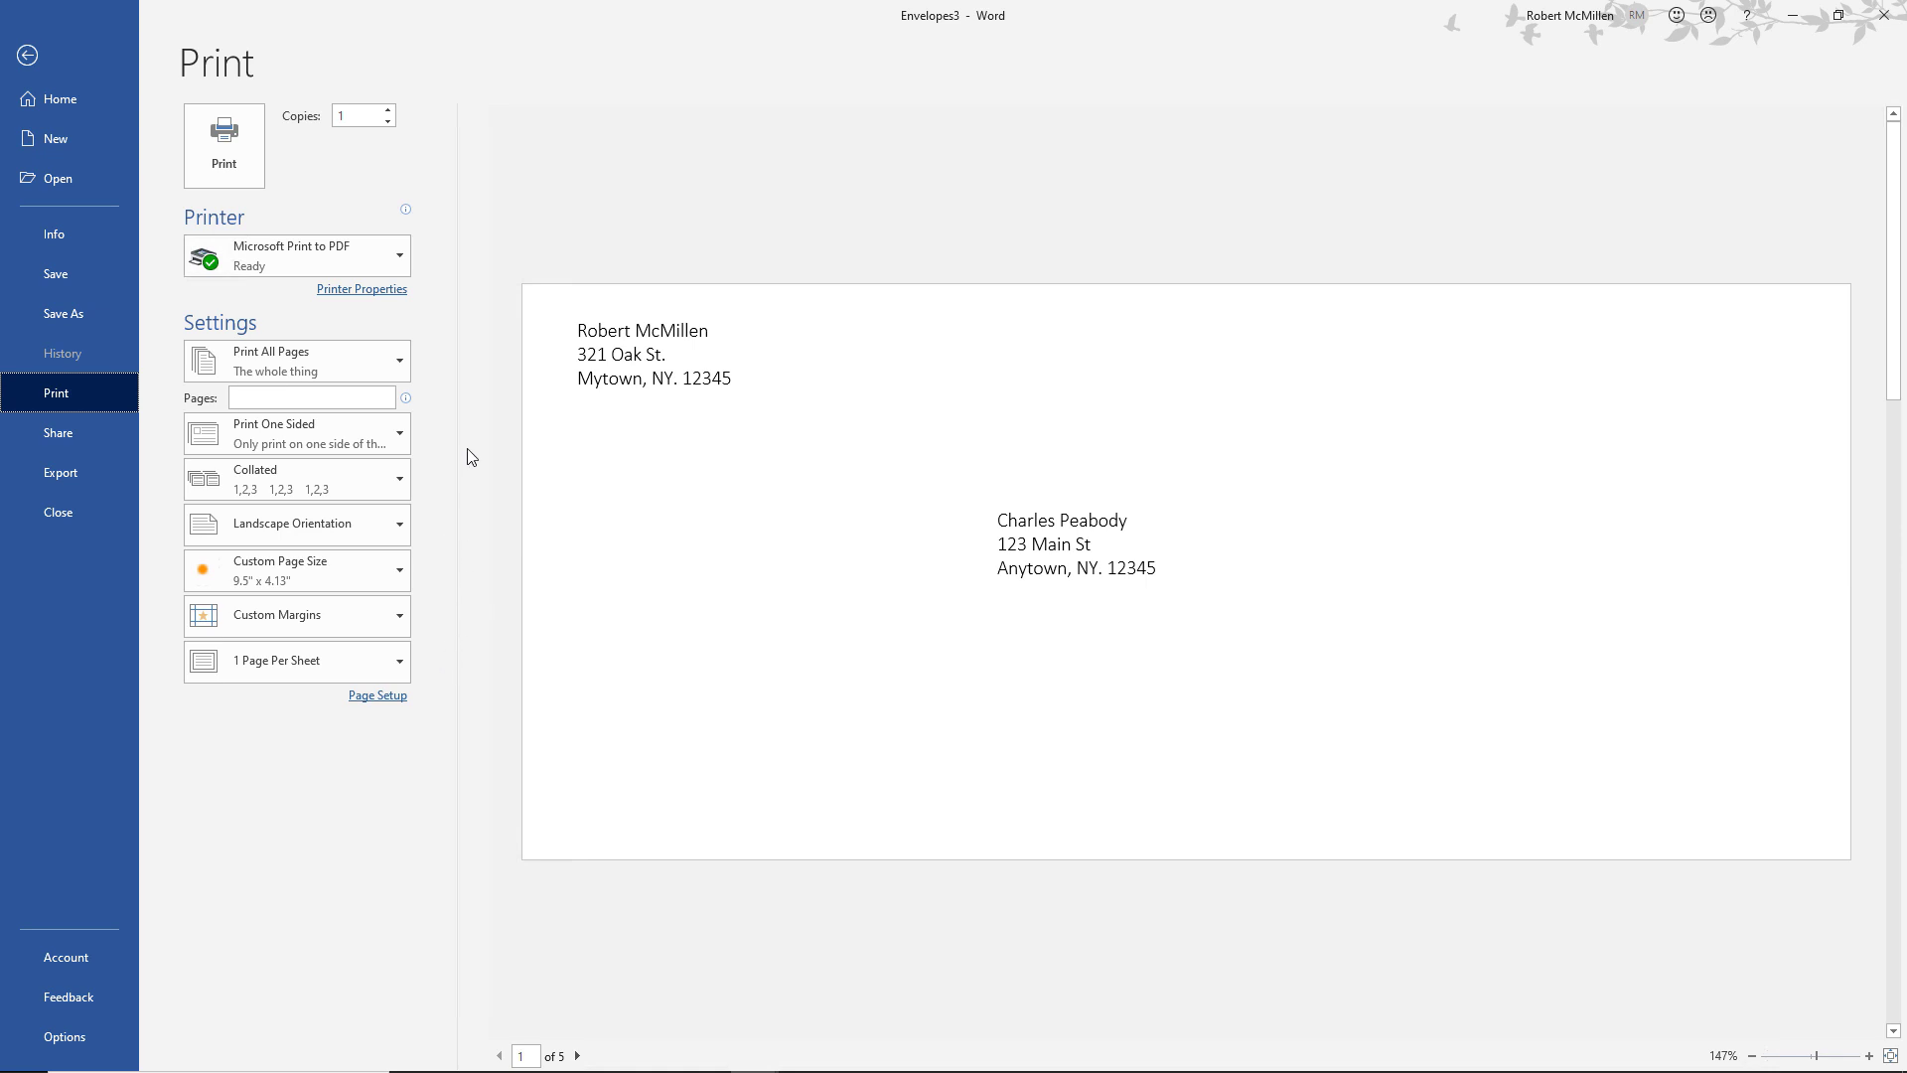
left_click(352, 266)
left_click(338, 302)
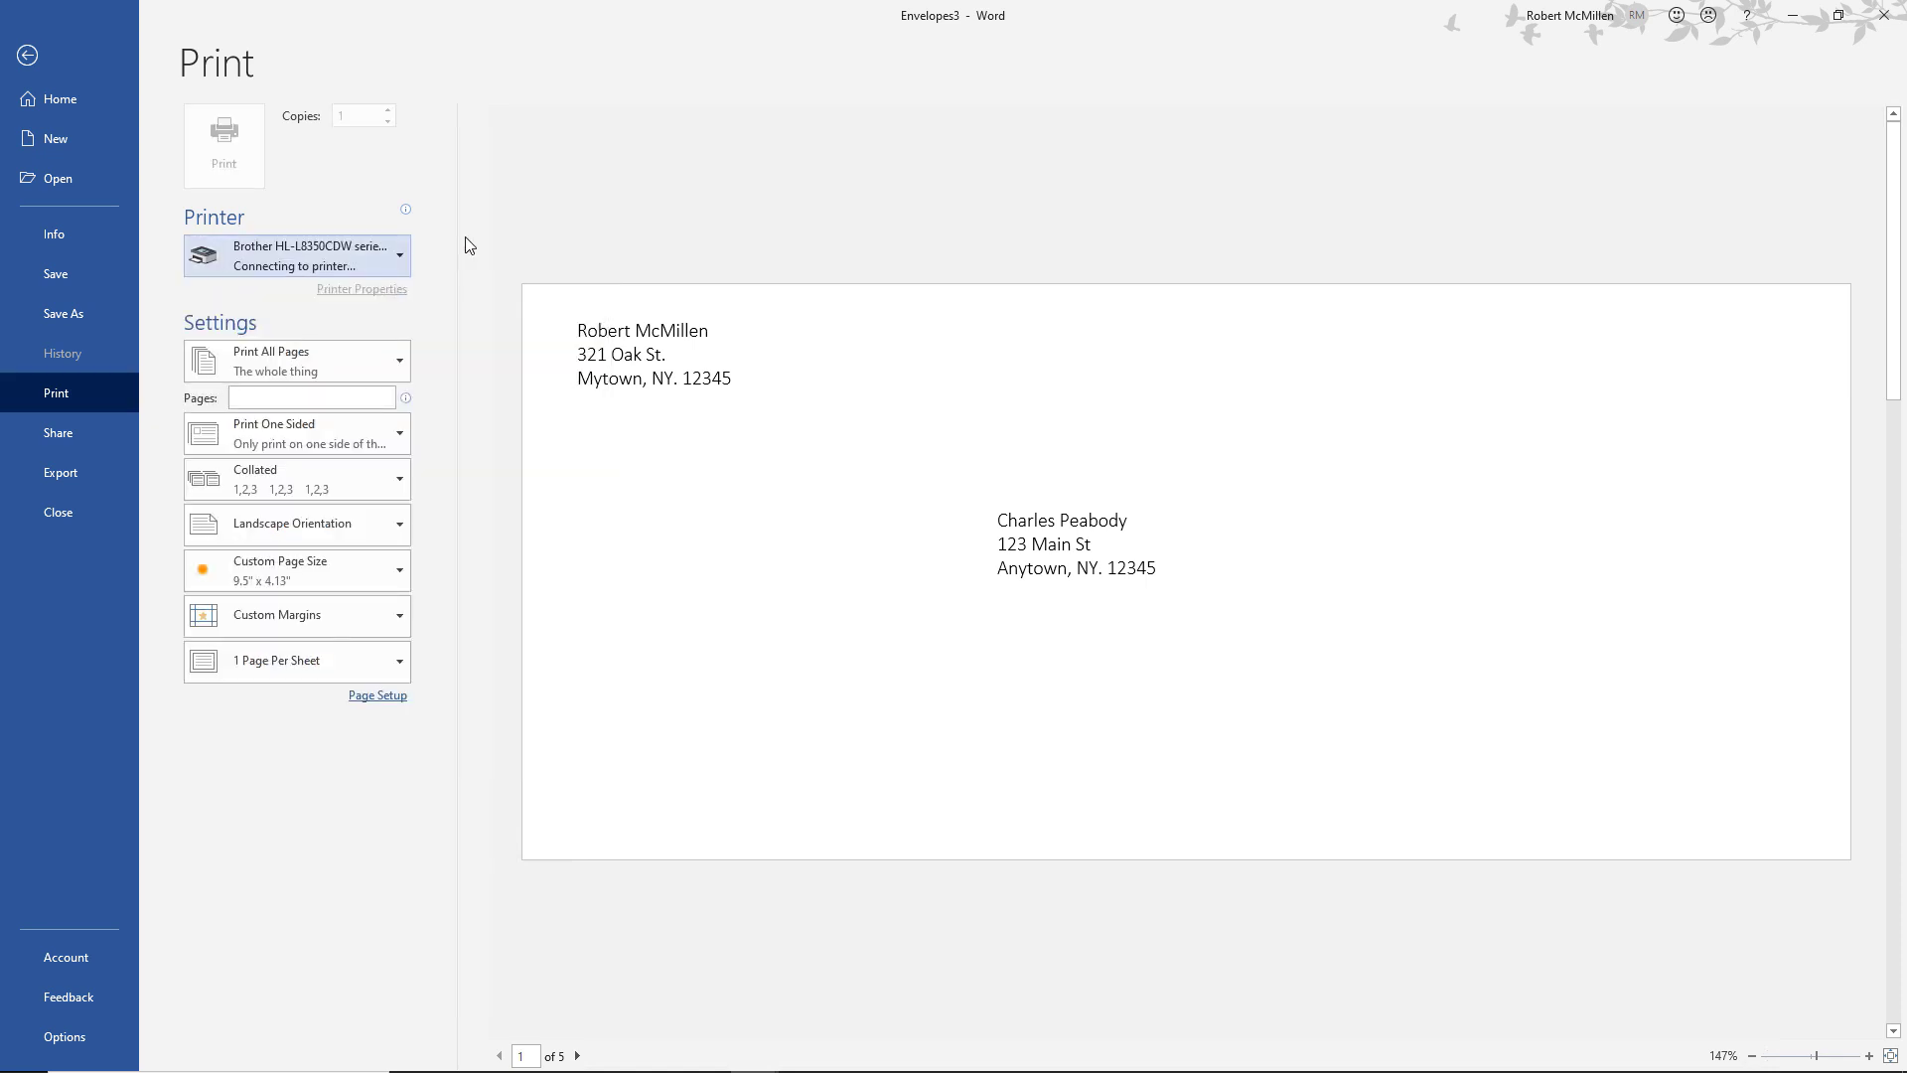